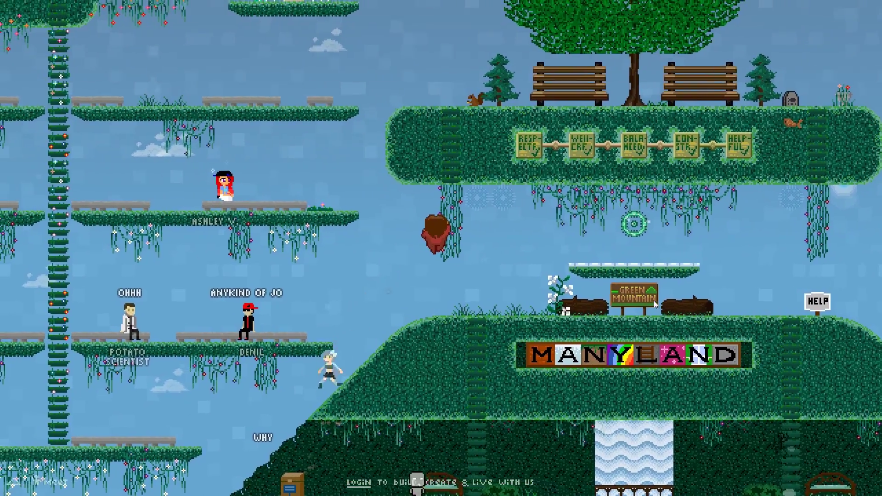
Run left to Potato Scientist, hop across the ladder, then return right to the Green Mountain sign
key("Left")
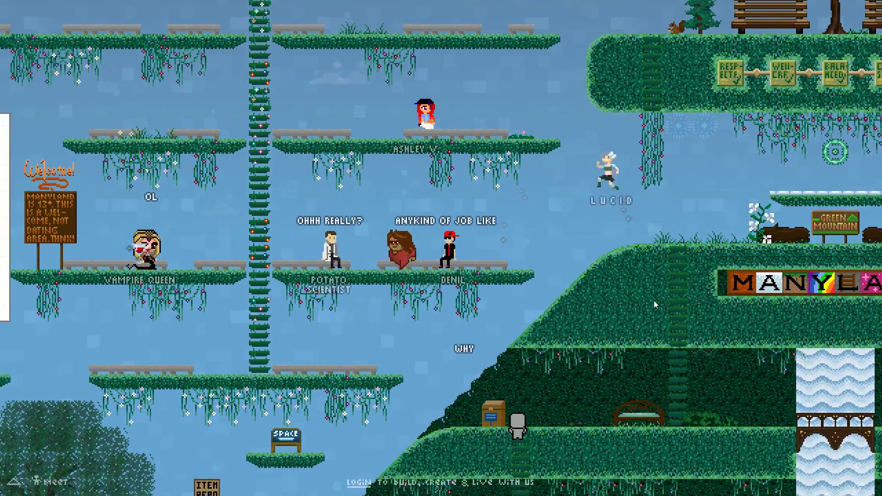
key("Up")
key("Left")
key("Right")
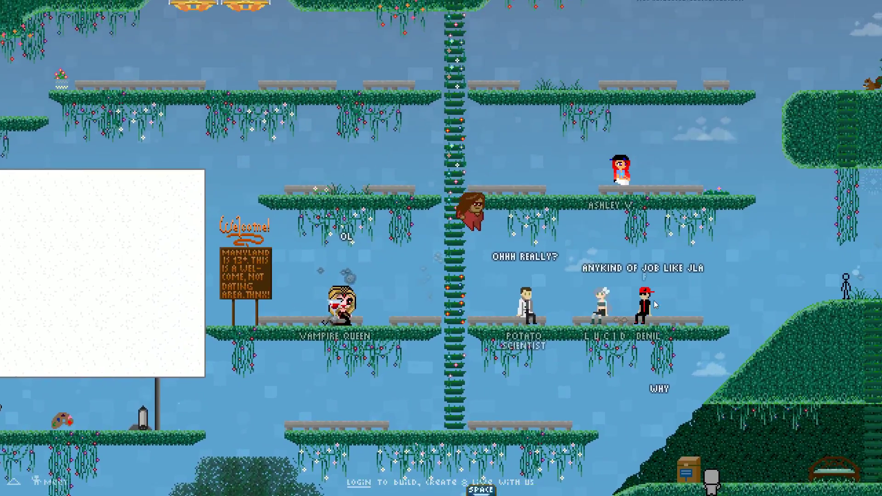
key("Right")
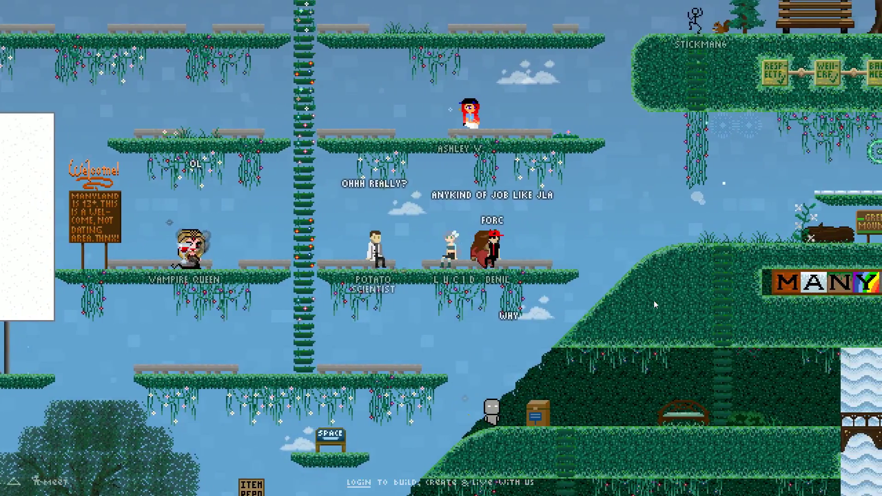
key("Up")
key("Right")
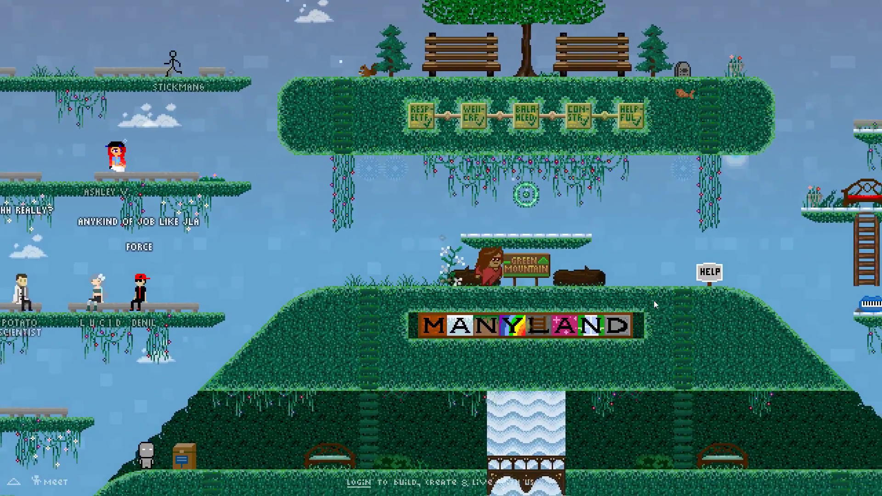
Jump right past the HELP sign onto the tree island, then drop back to the sign's platform
key("Right")
key("Up")
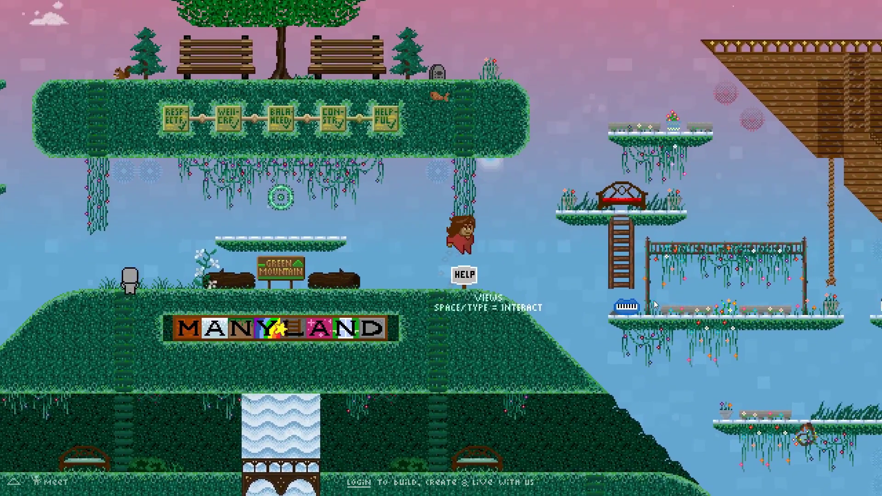
key("Right")
key("Up")
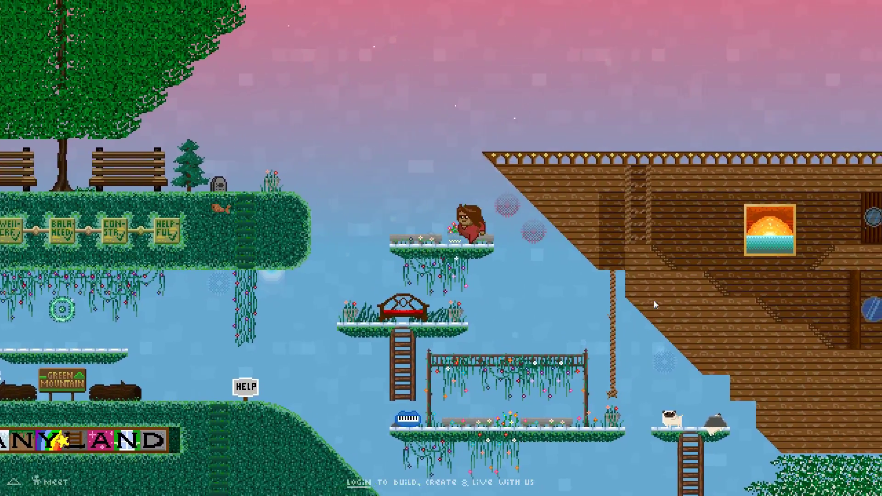
key("Left")
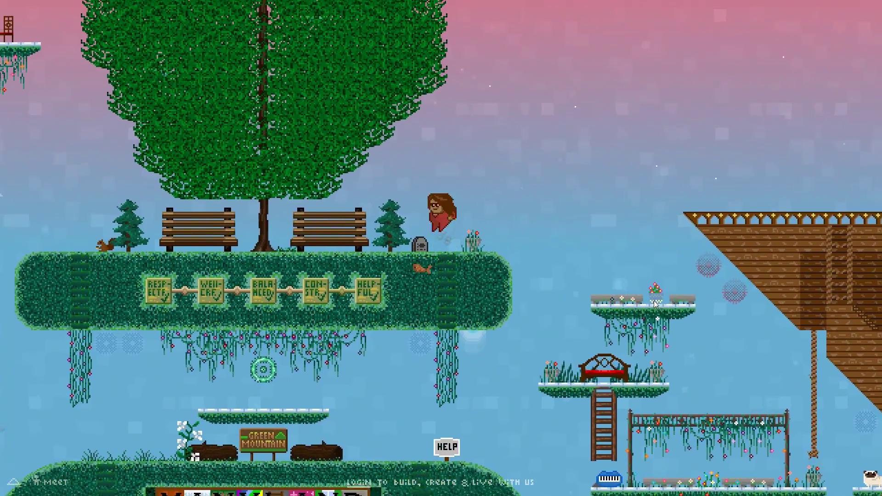
key("Right")
key("Up")
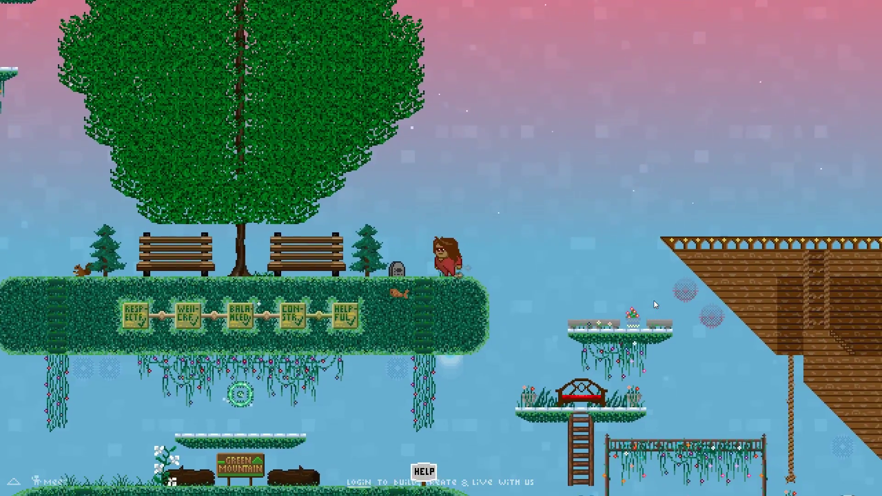
key("Down")
key("Left")
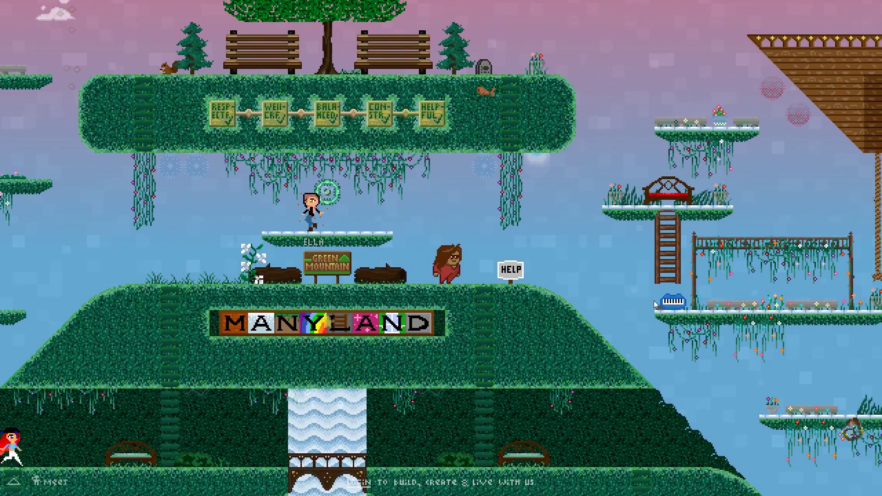
key("Up")
key("Left")
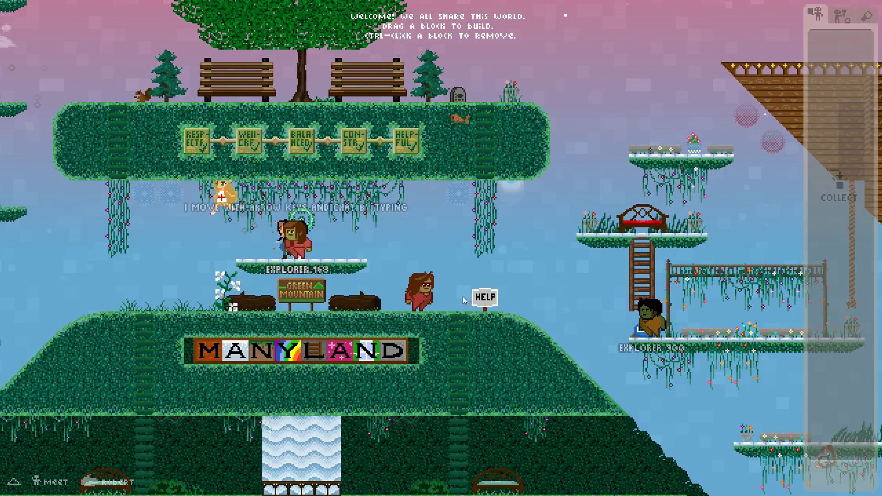
Rename the character by entering a new name in its profile options
left_click(420, 298)
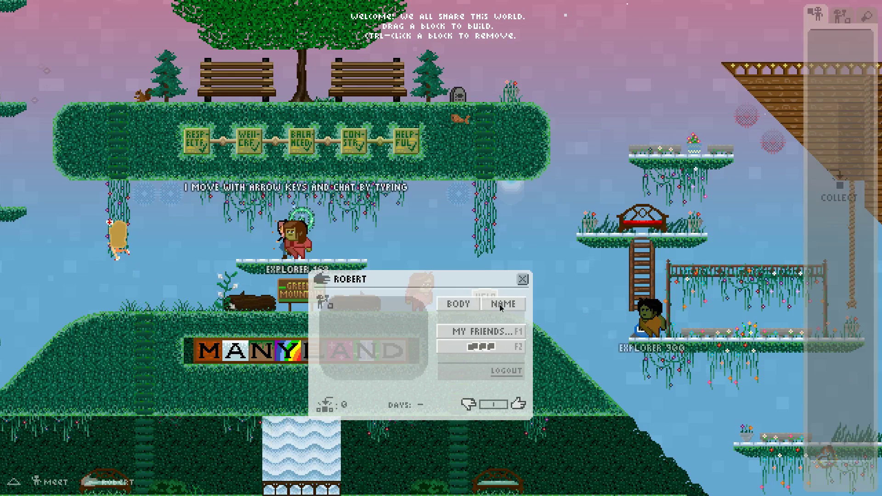
left_click(446, 305)
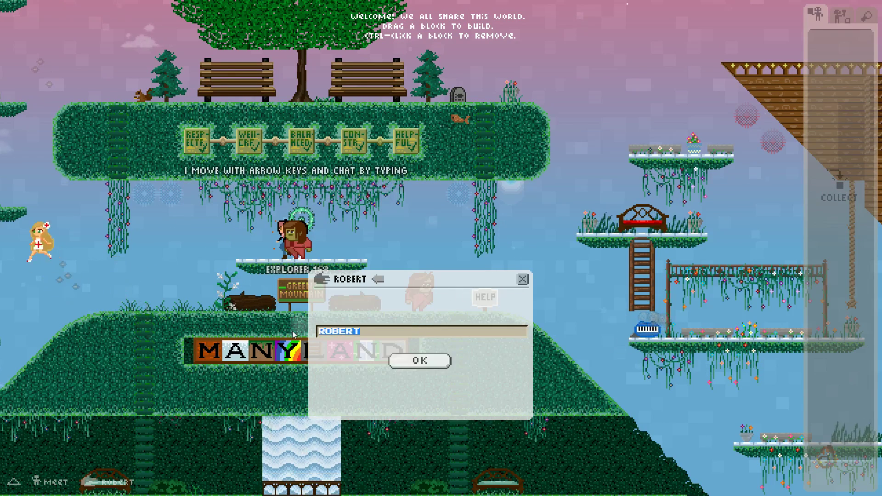
type("WILLAKERS")
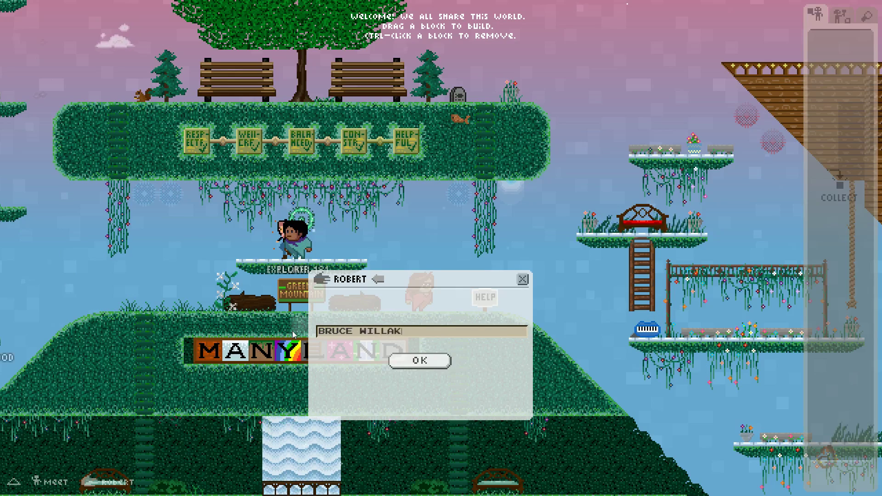
left_click(419, 361)
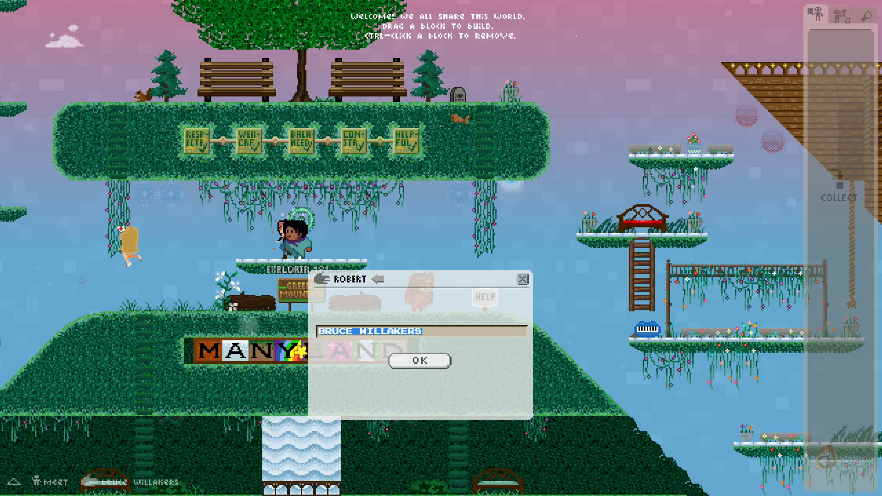
type("RAWB")
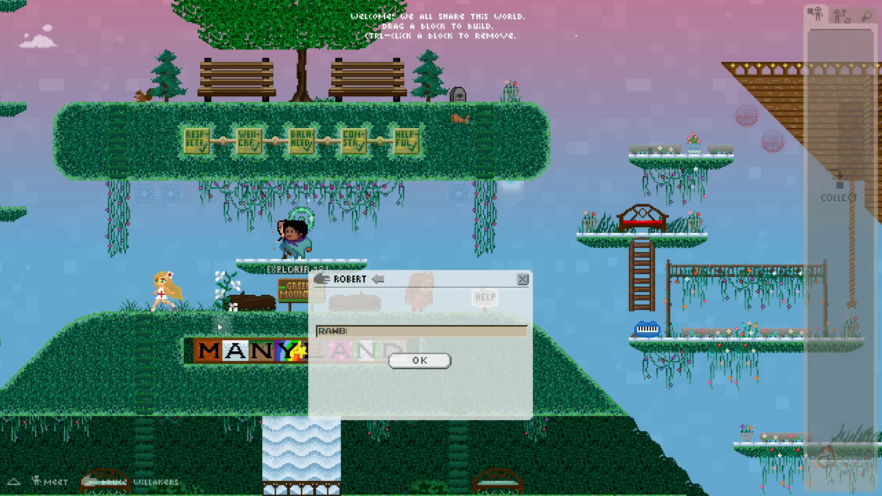
left_click(424, 359)
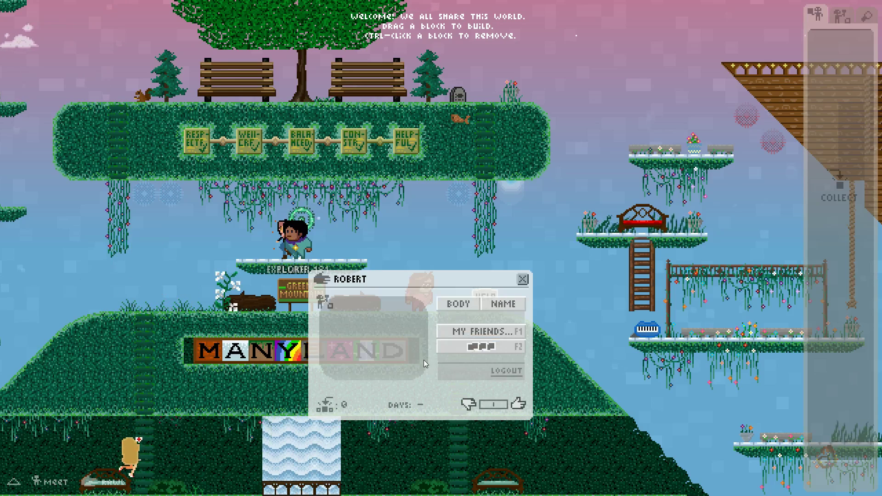
Switch the character's body to the fourth avatar, the pink-clad one
left_click(454, 308)
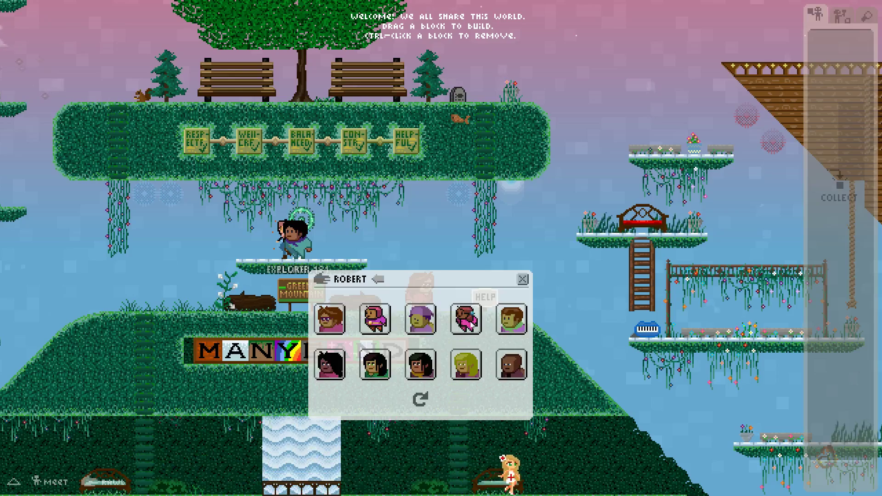
left_click(467, 323)
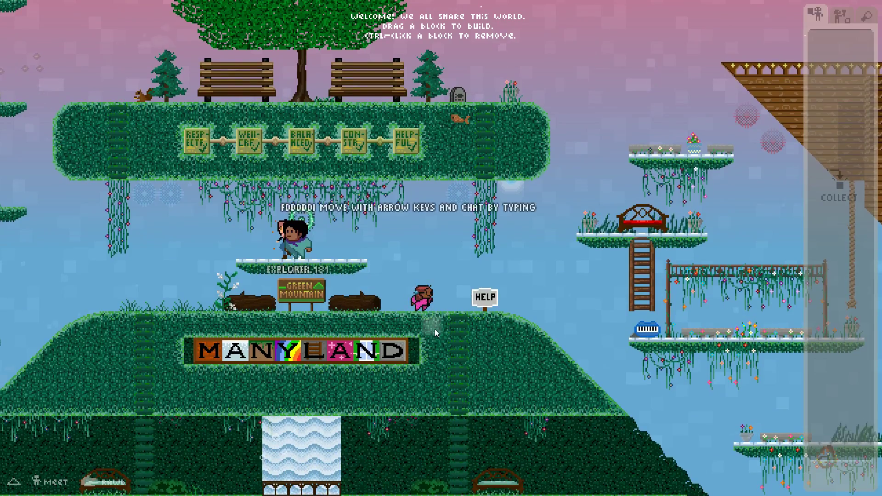
key("Up")
key("Right")
key("Right")
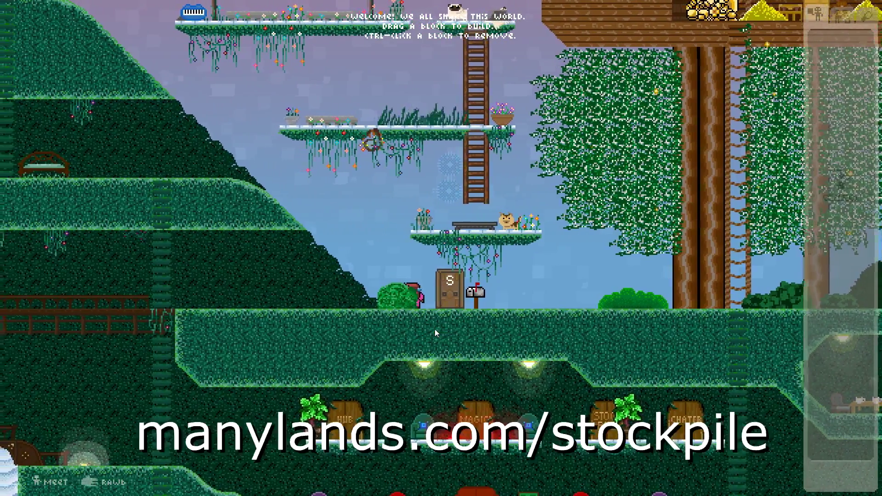
Go through the S door, climb onto the level-1 shelf, then walk back past the mailbox
key("Up")
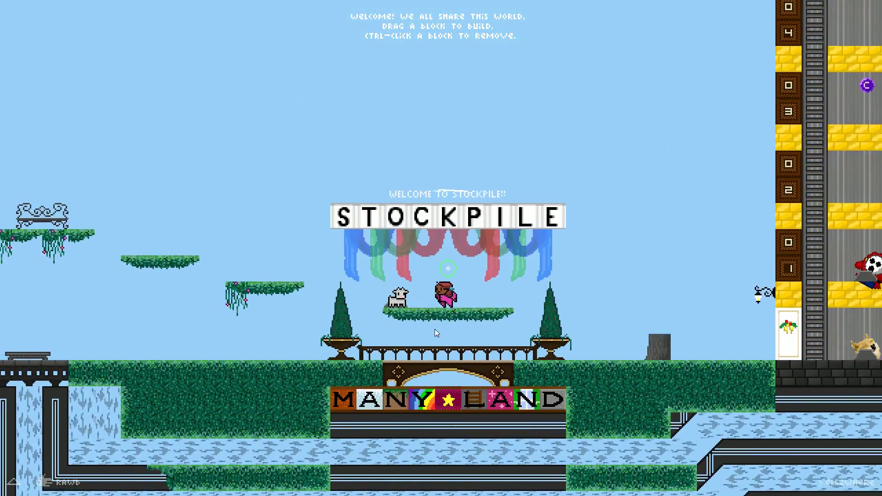
key("Right")
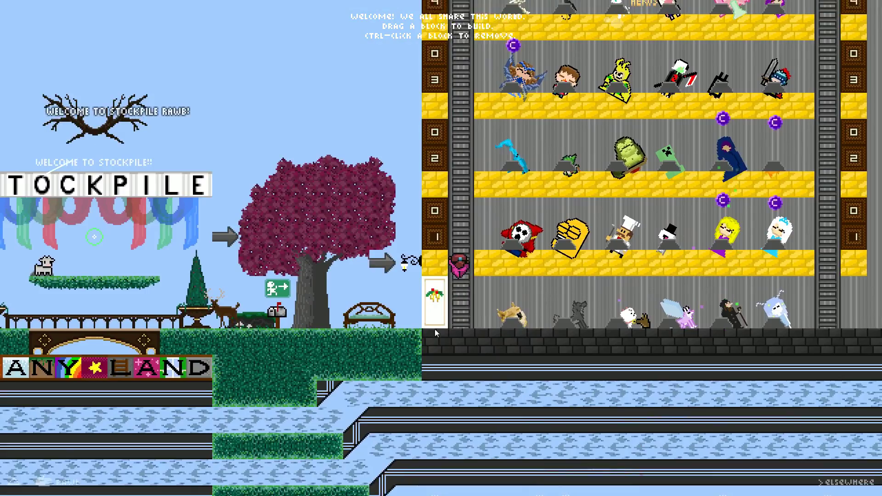
key("Up")
key("Right")
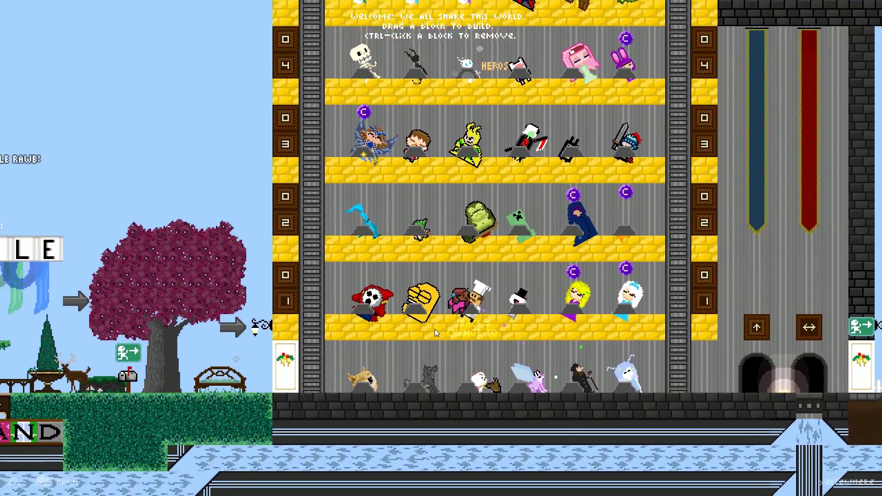
key("Left")
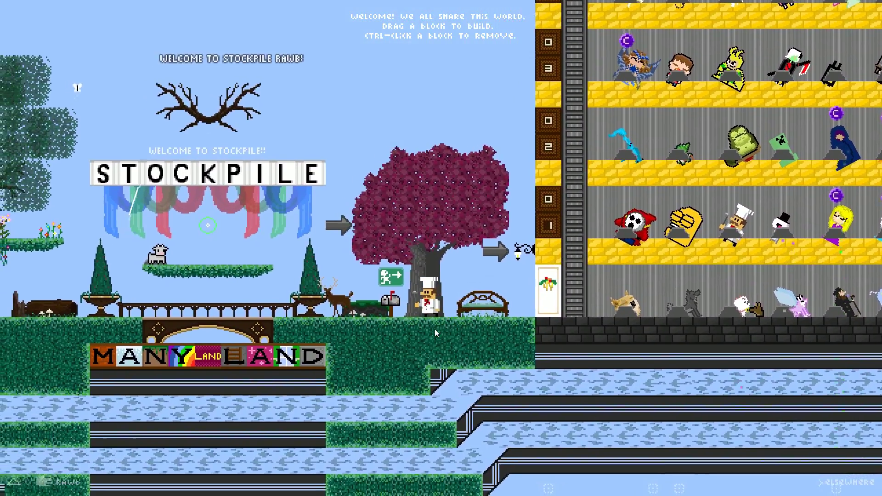
key("Left")
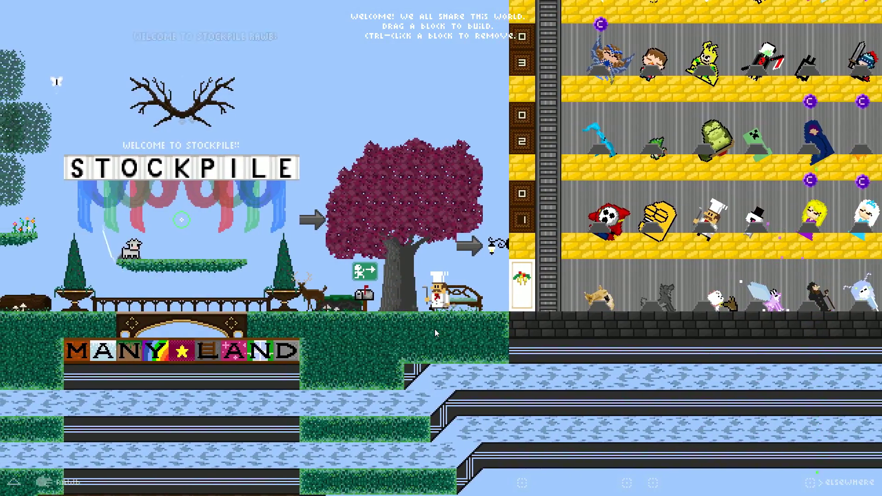
key("Left")
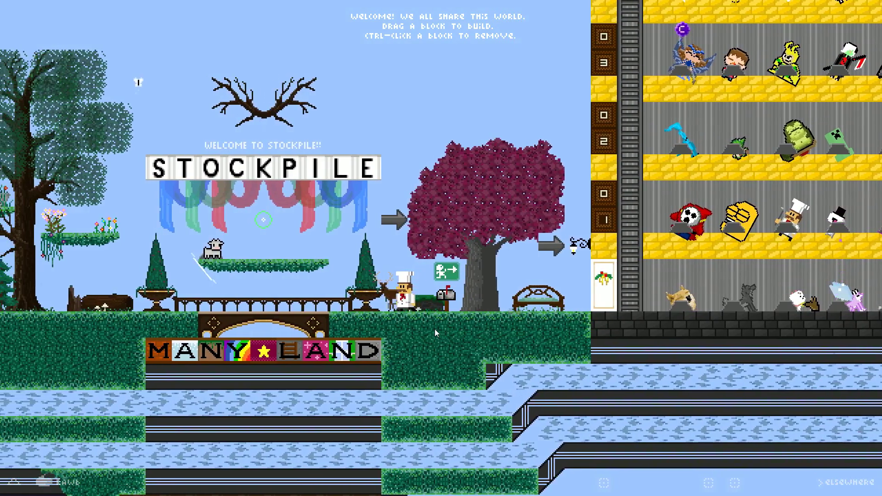
key("Right")
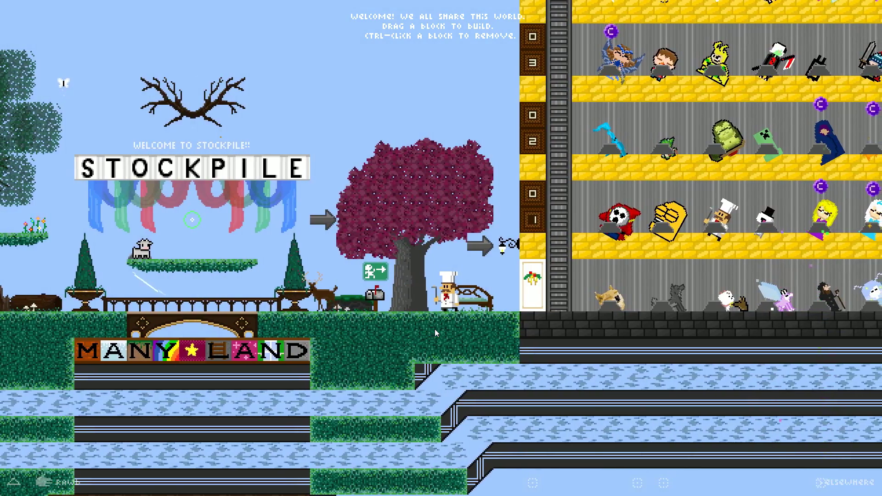
type("his")
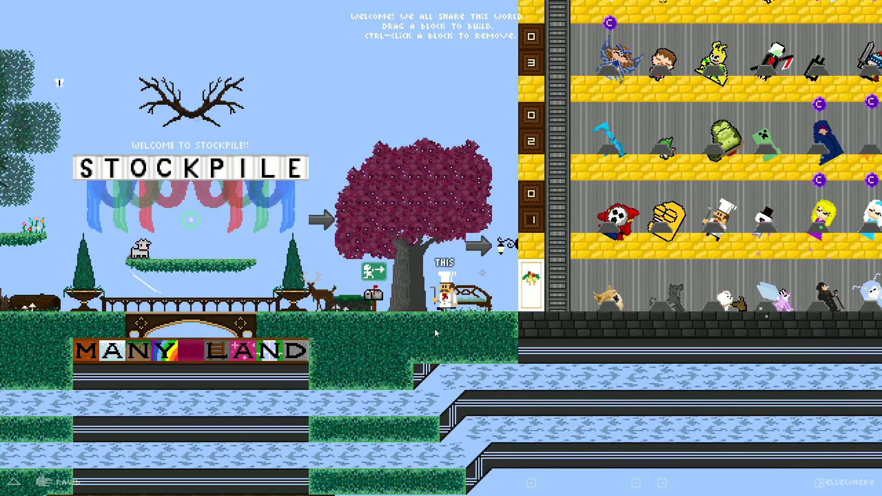
Walk left over the bridge into Le Cafe's red dining hall, then turn back right
key("Left")
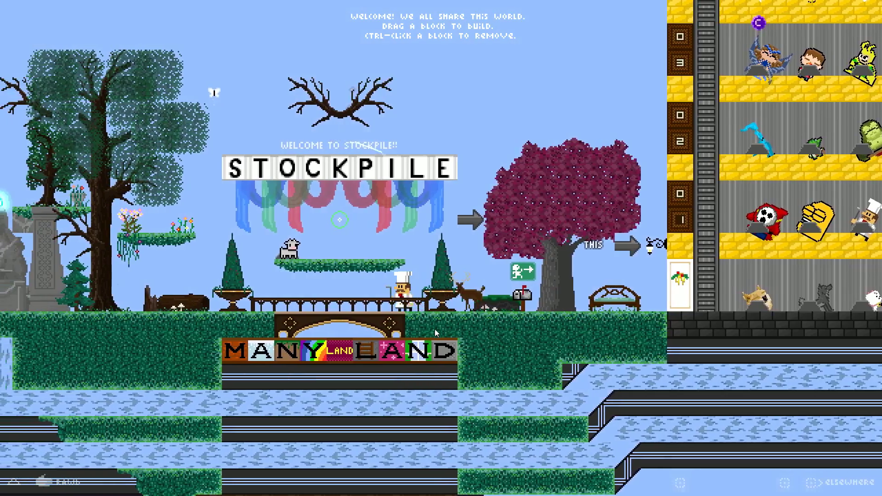
key("Left")
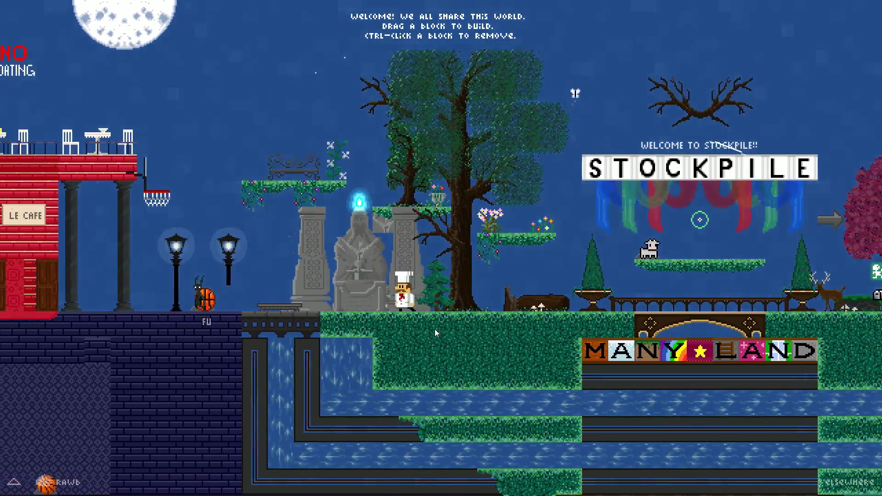
key("Left")
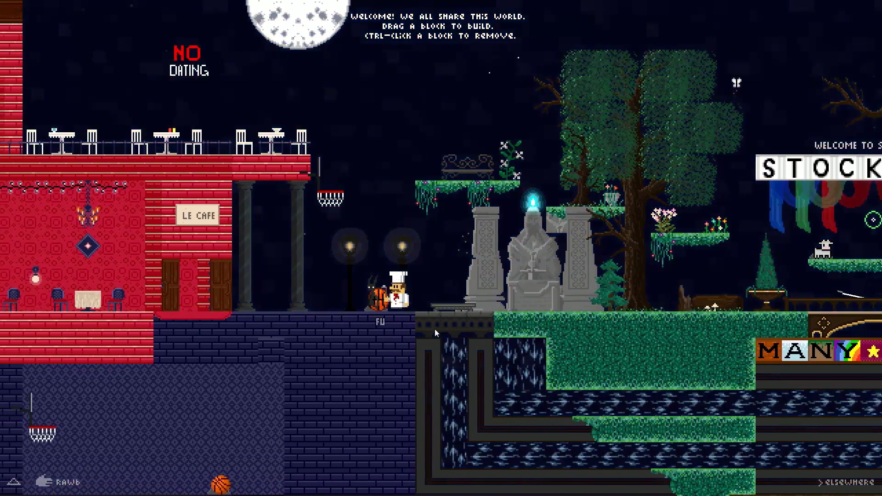
key("Left")
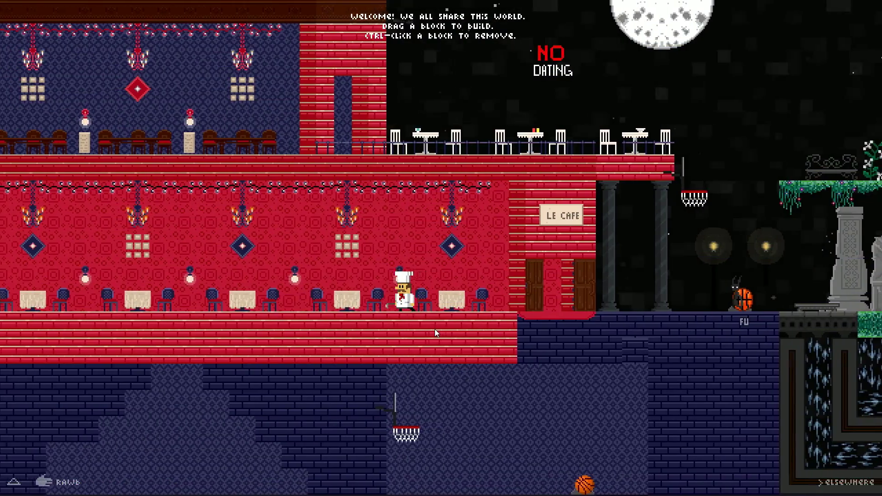
key("Right")
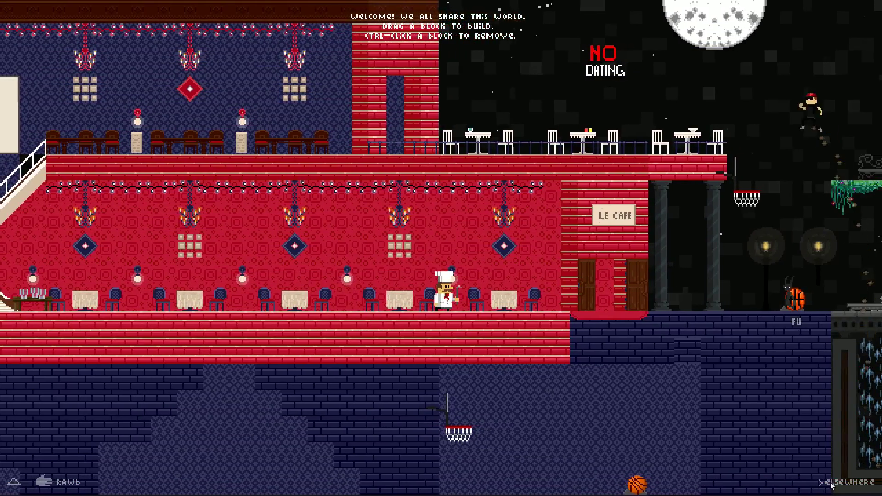
Warp elsewhere, then climb Green Mountain and the vine ladder to the upper-left platform
left_click(831, 483)
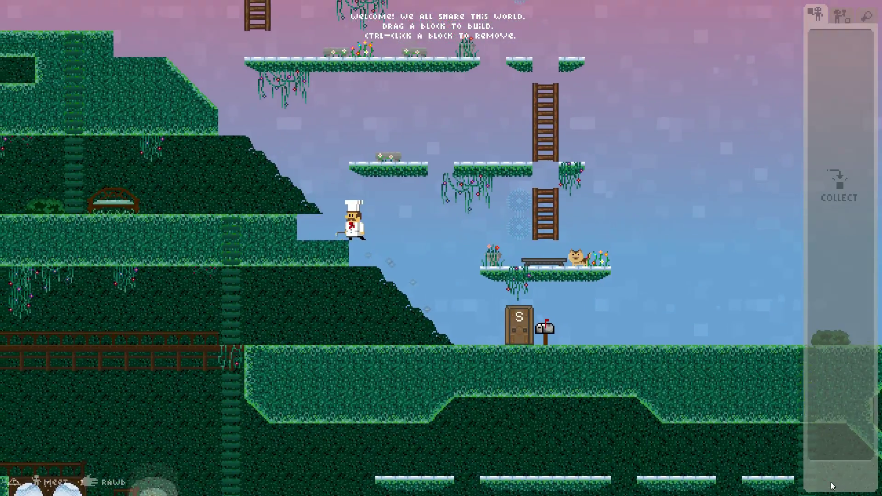
key("Left")
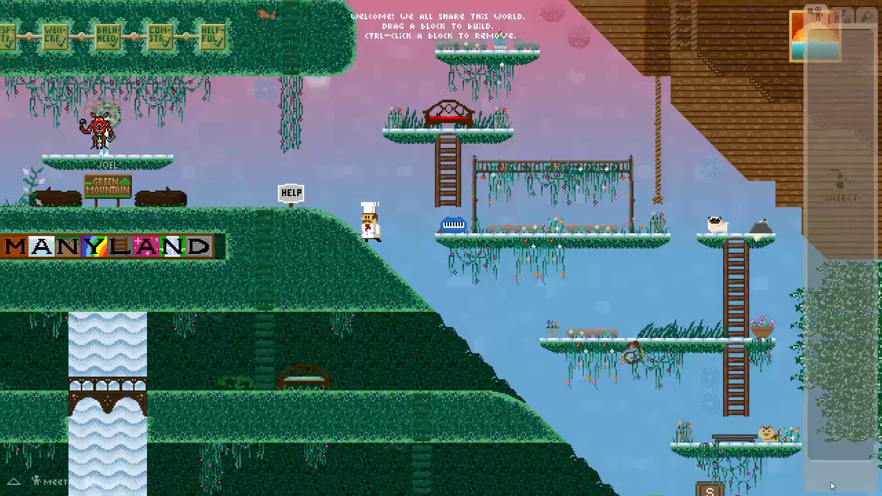
key("Left")
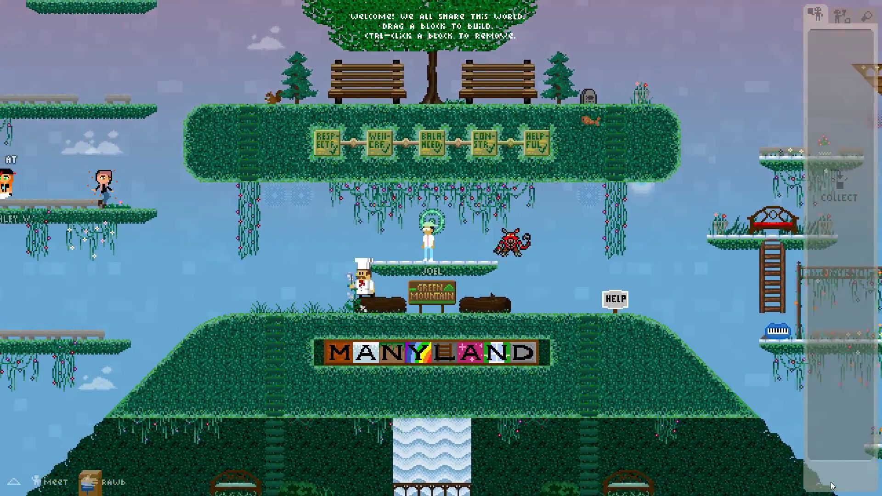
key("Left")
key("Up")
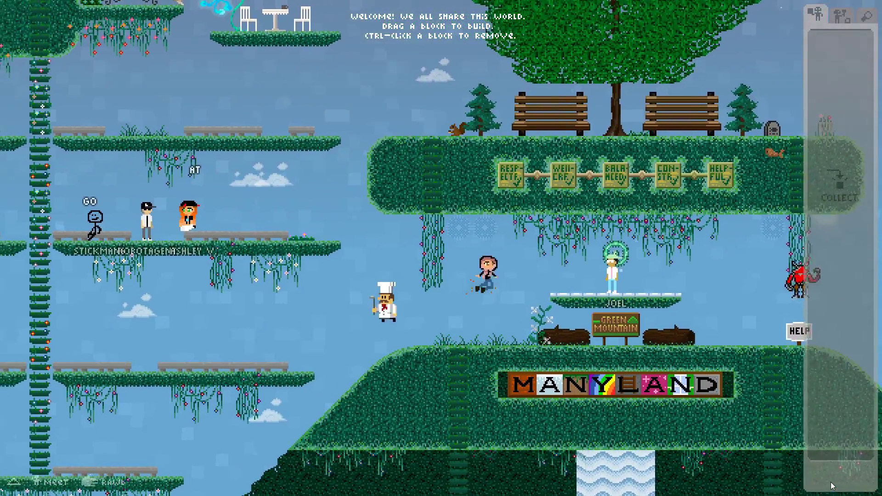
key("Left")
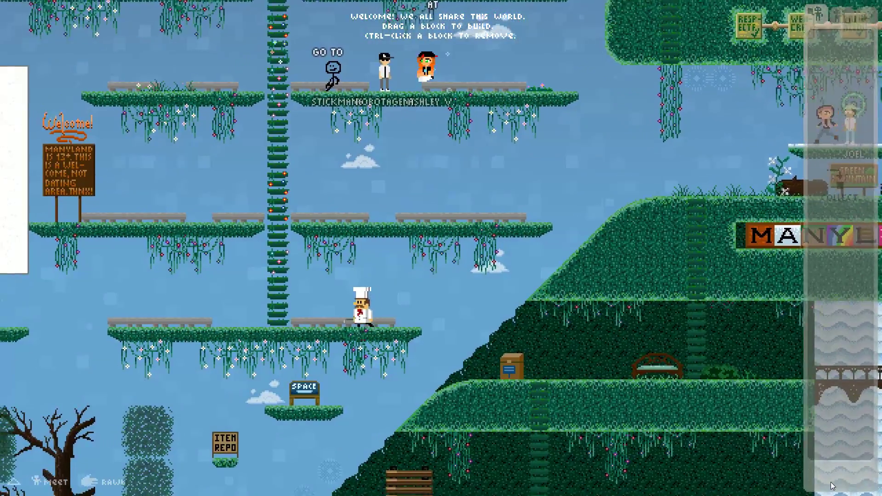
key("Left")
key("Up")
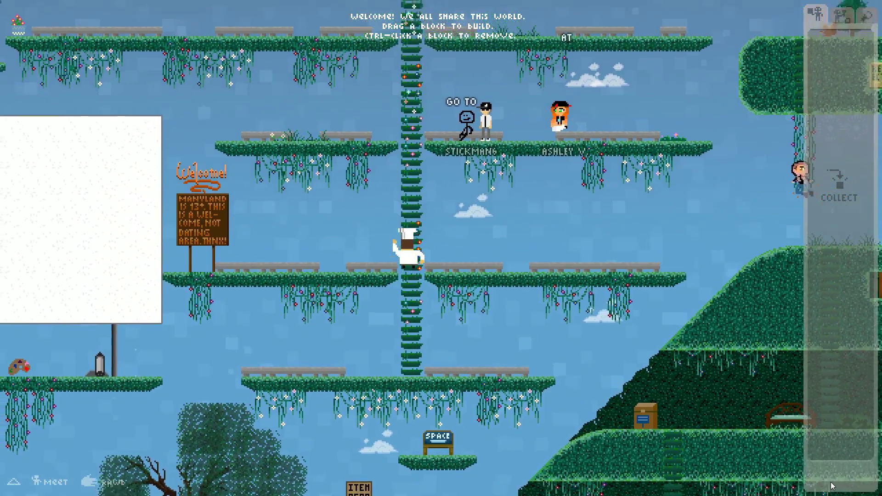
key("Up")
key("Left")
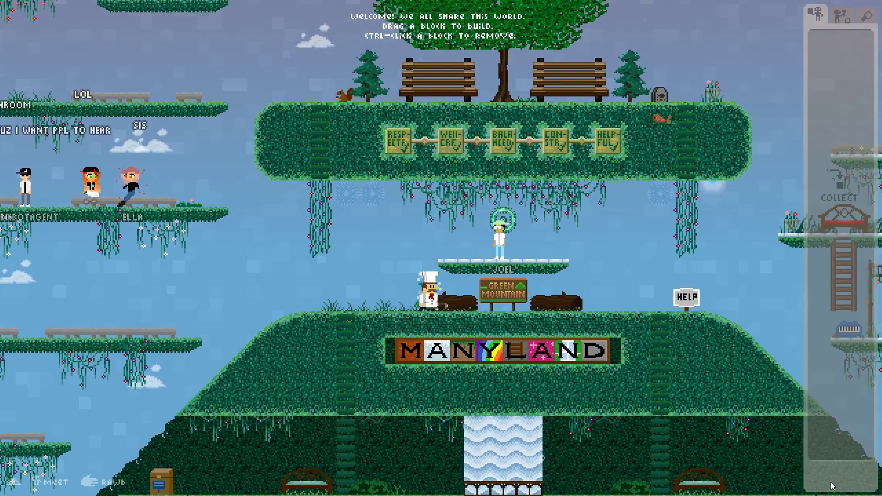
Walk right past the Green Mountain sign and drop down the hillside to the S door
key("Right")
key("Right")
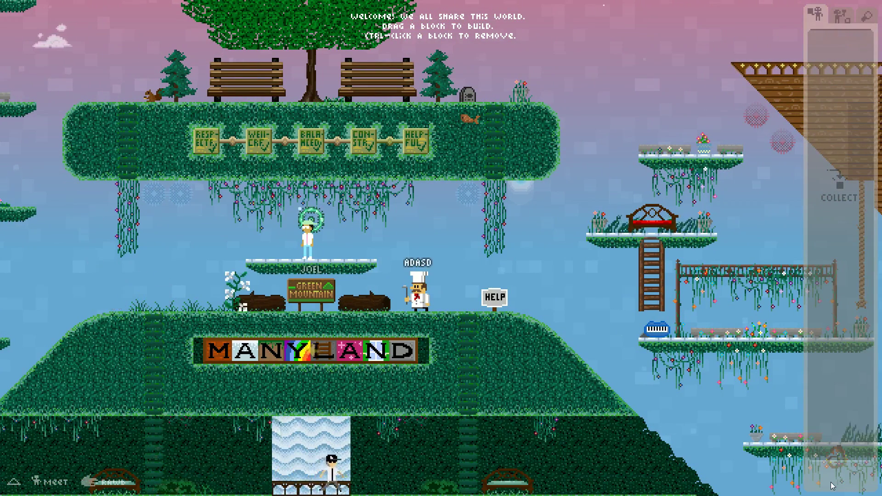
key("Right")
key("Up")
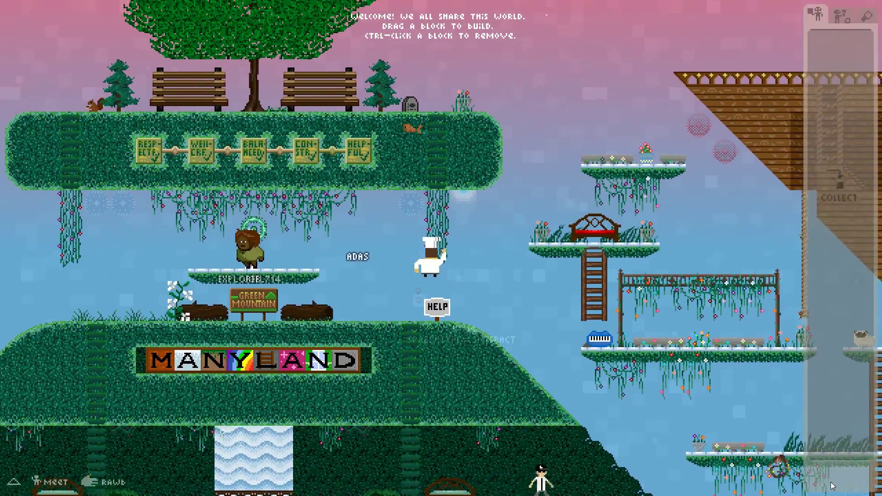
key("Right")
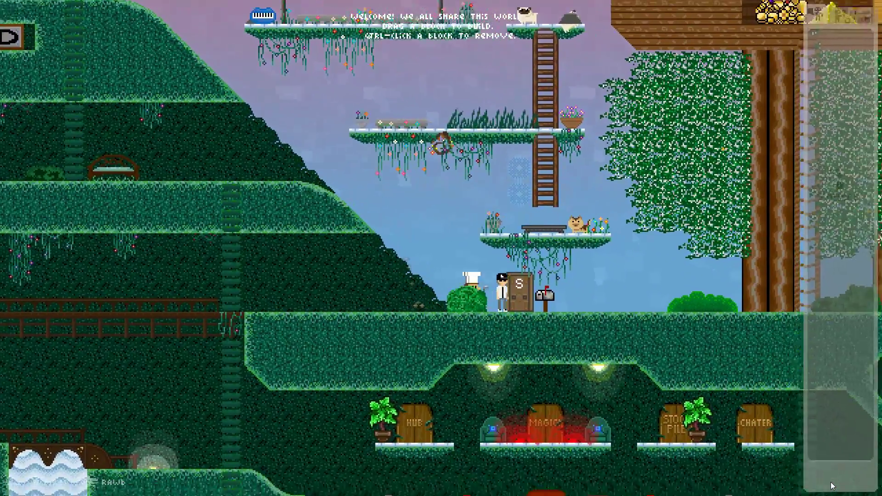
key("Right")
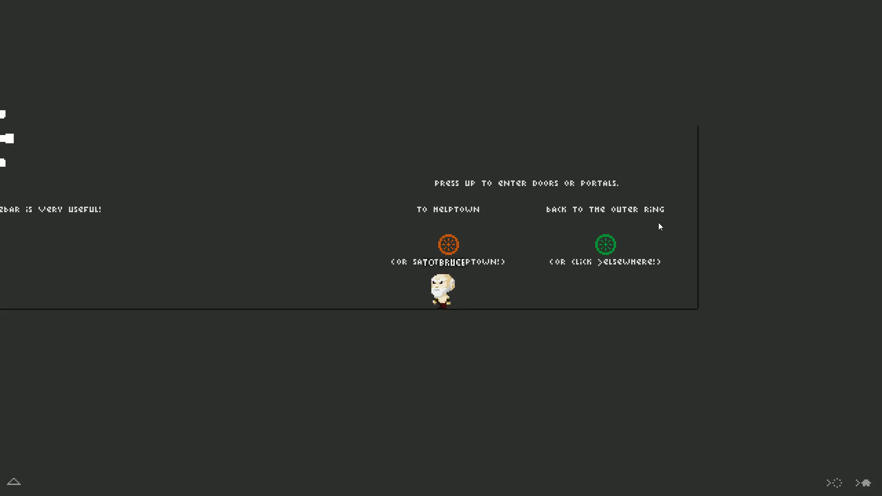
key("Up")
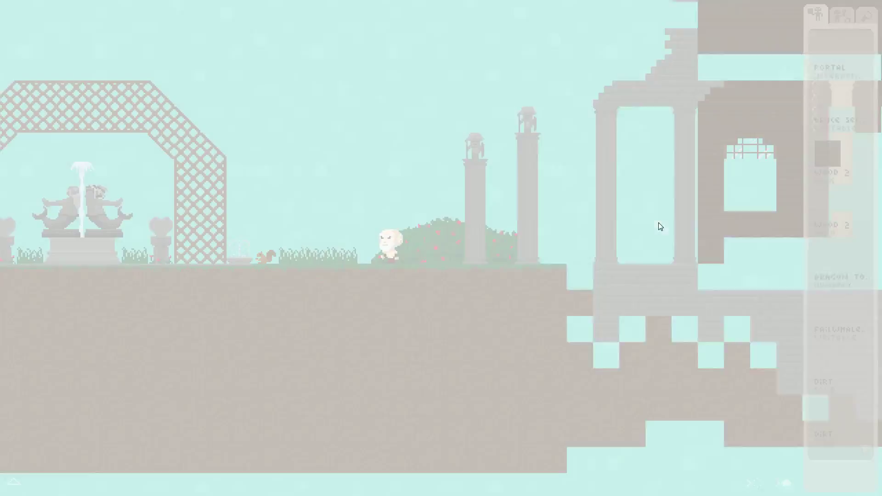
key("Right")
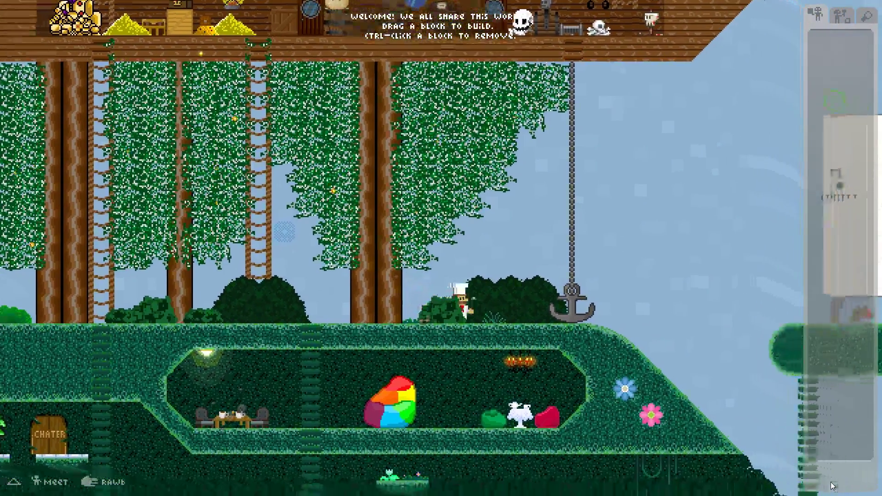
key("Right")
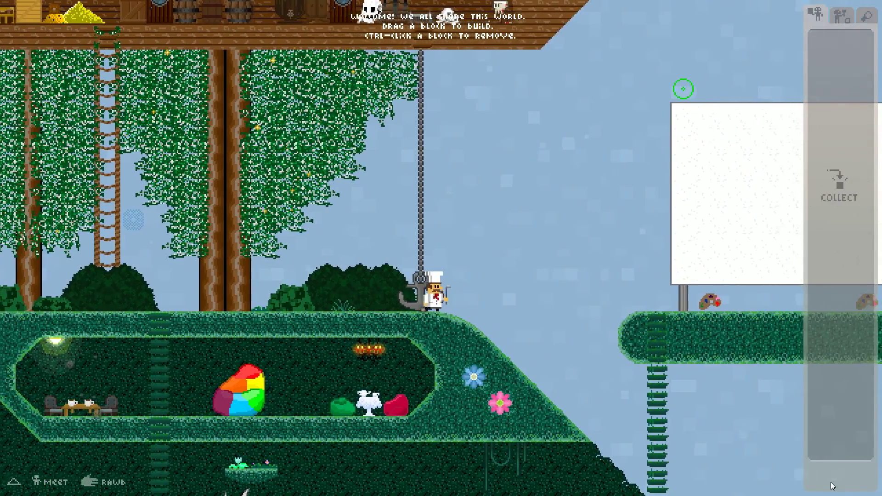
key("Left")
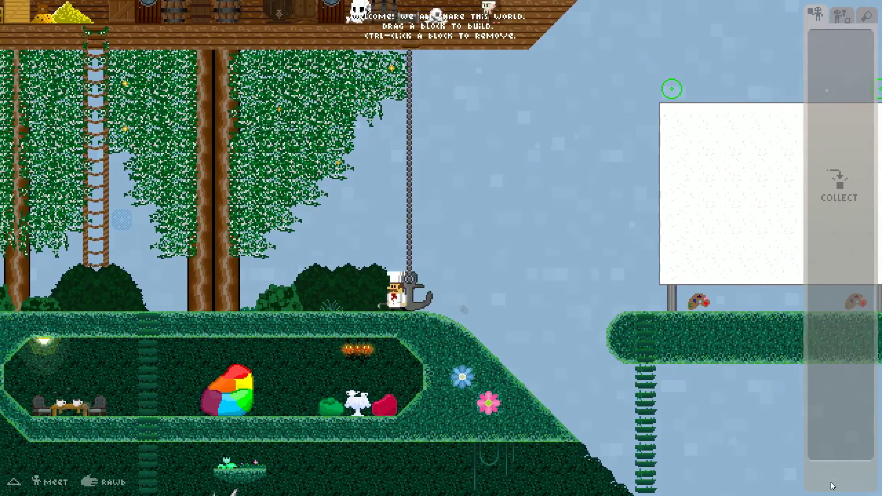
key("Up")
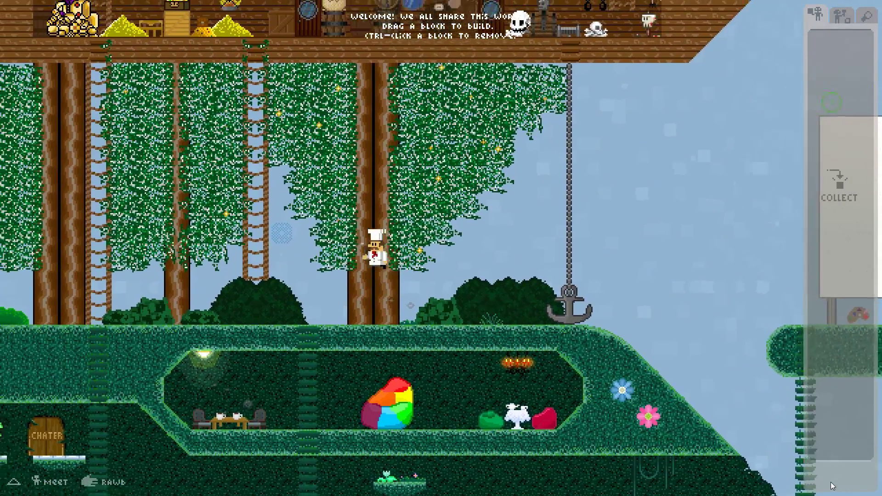
key("Left")
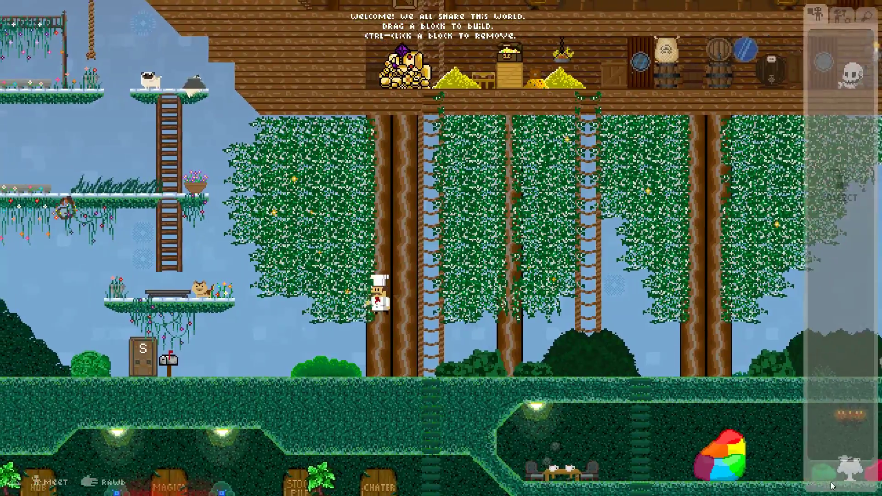
key("Left")
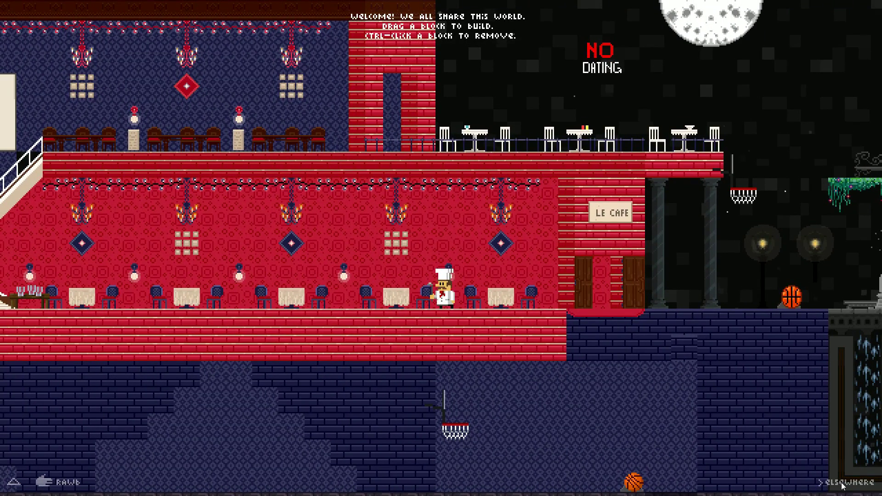
key("Left")
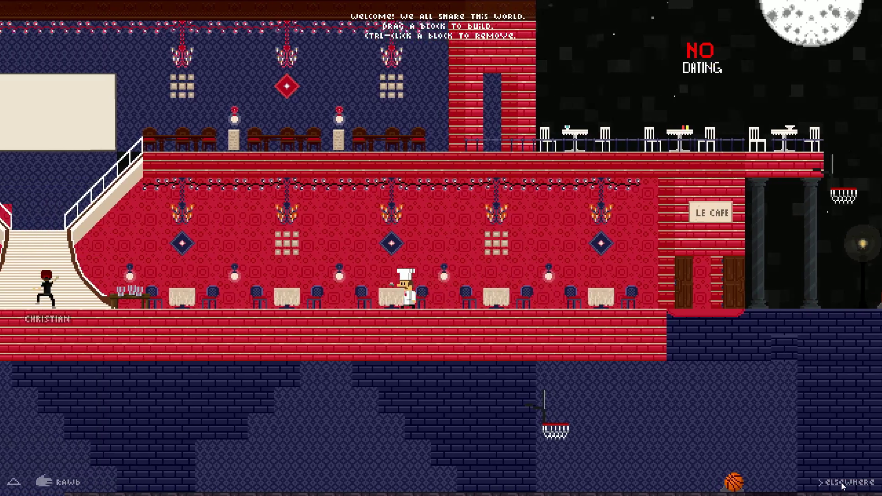
key("Right")
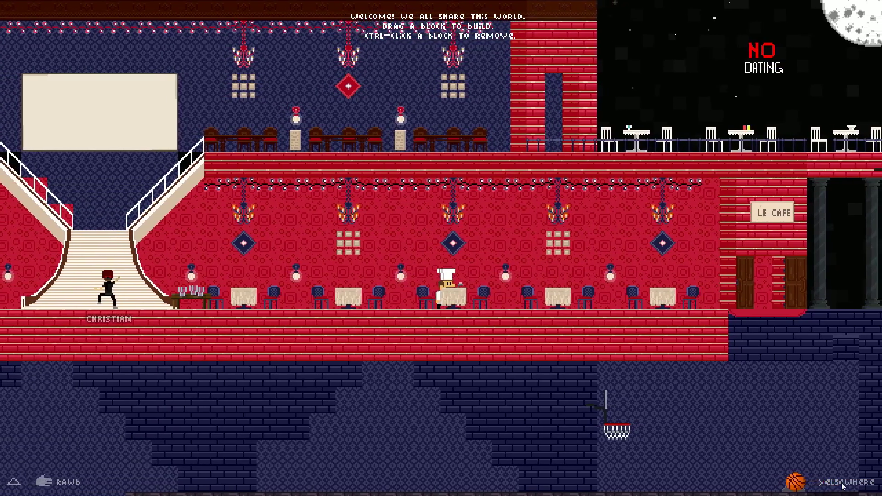
key("Right")
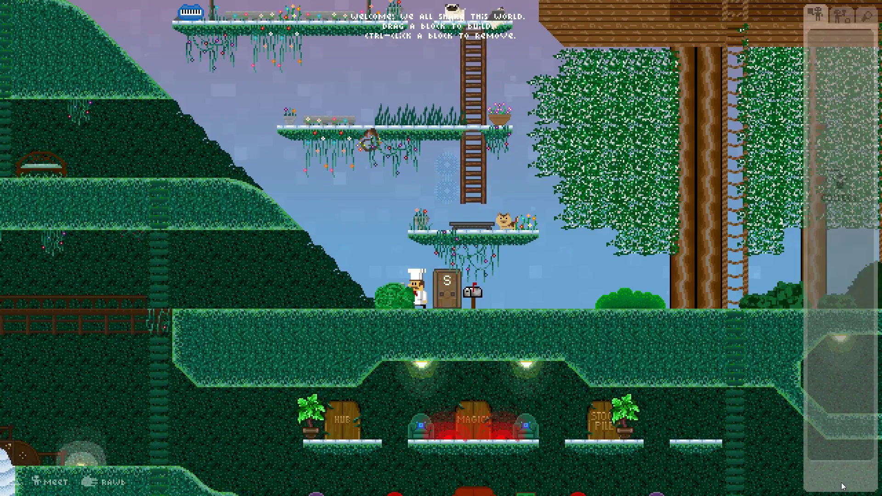
Walk right past the tree house, tree trunks and anchor, down onto the meadow above IKEA
key("Right")
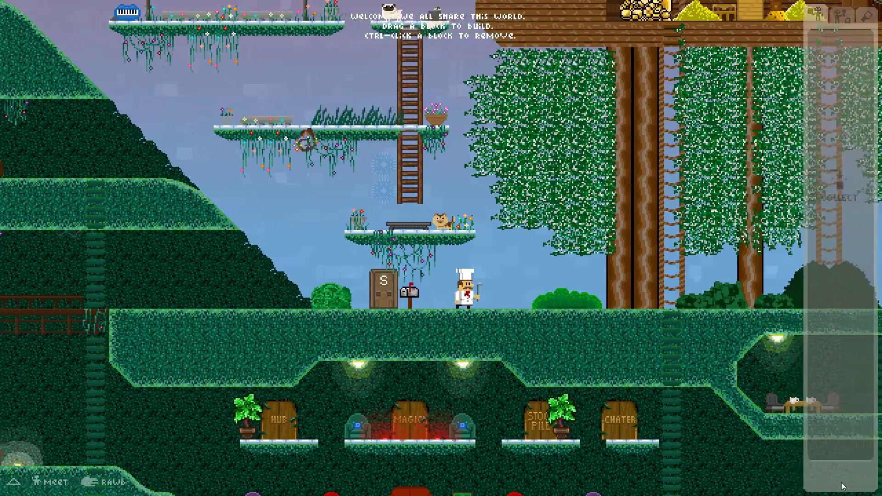
key("Right")
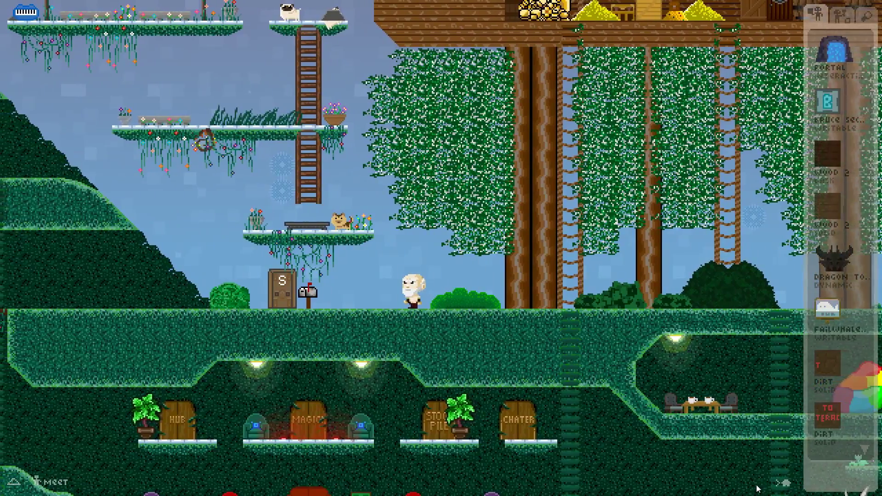
key("Right")
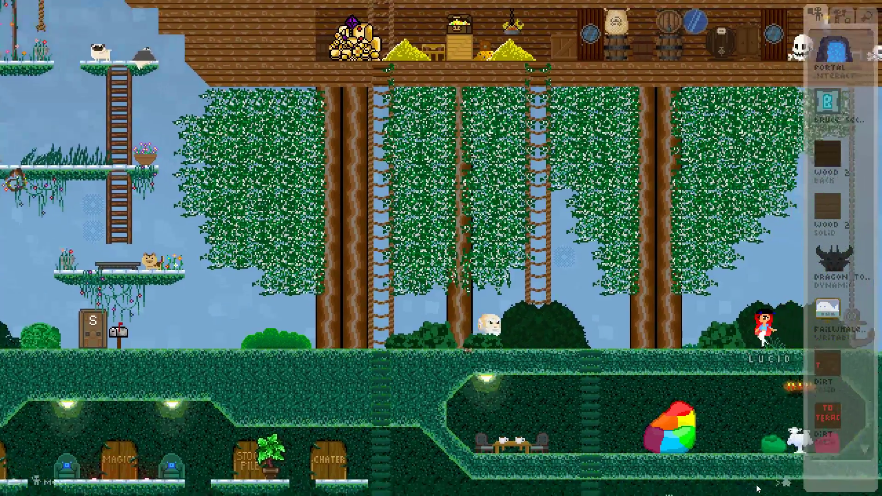
key("Right")
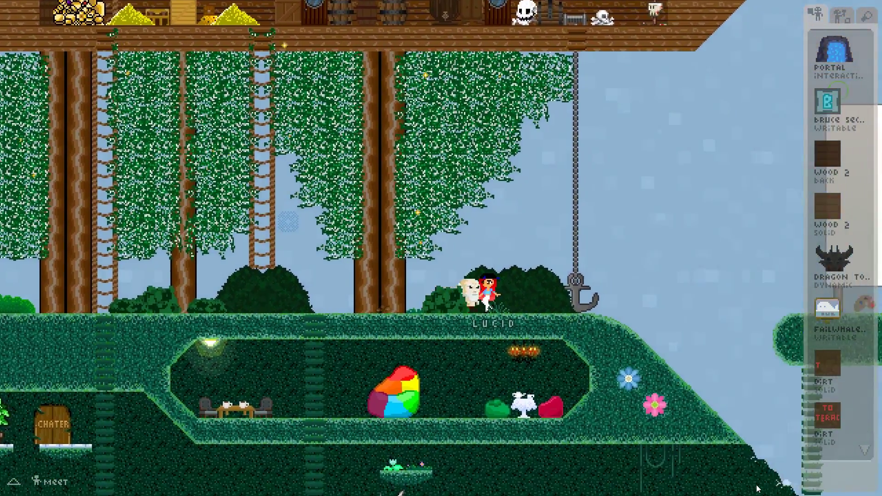
key("Right")
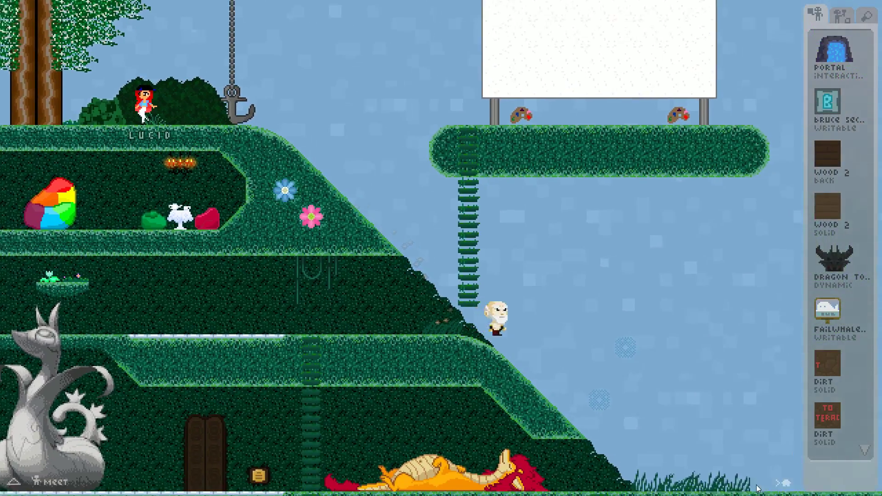
key("Right")
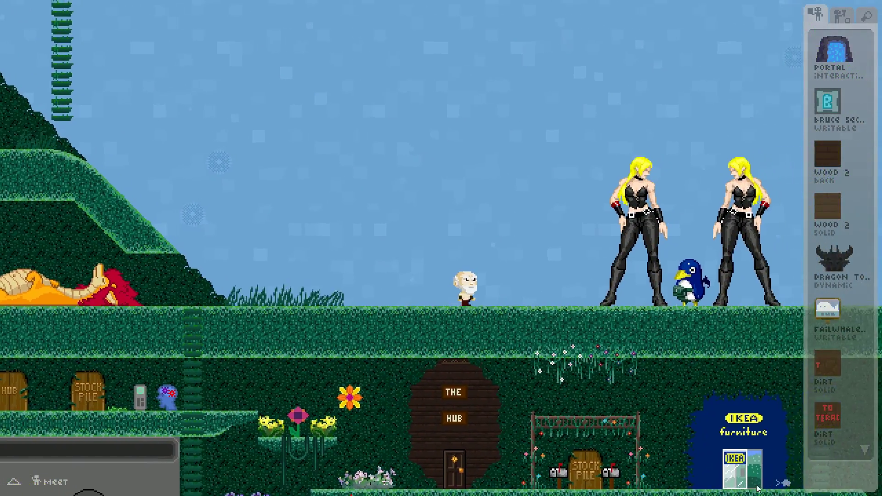
key("Right")
key("Up")
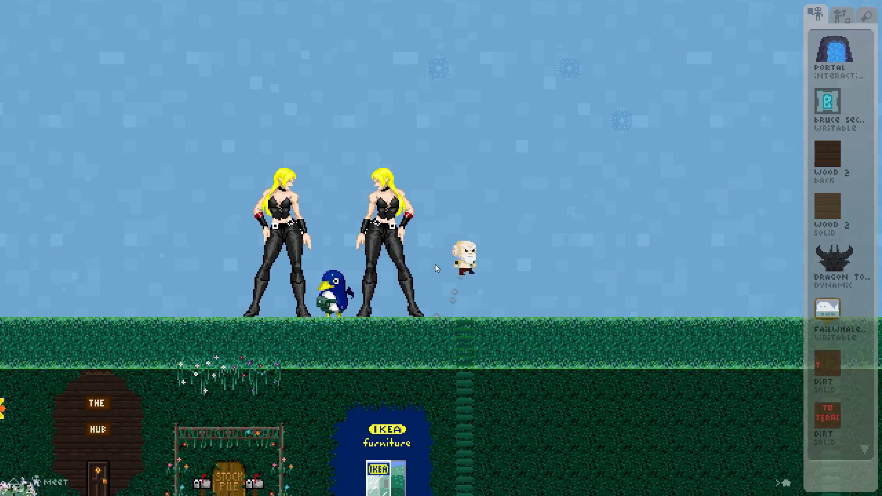
key("Left")
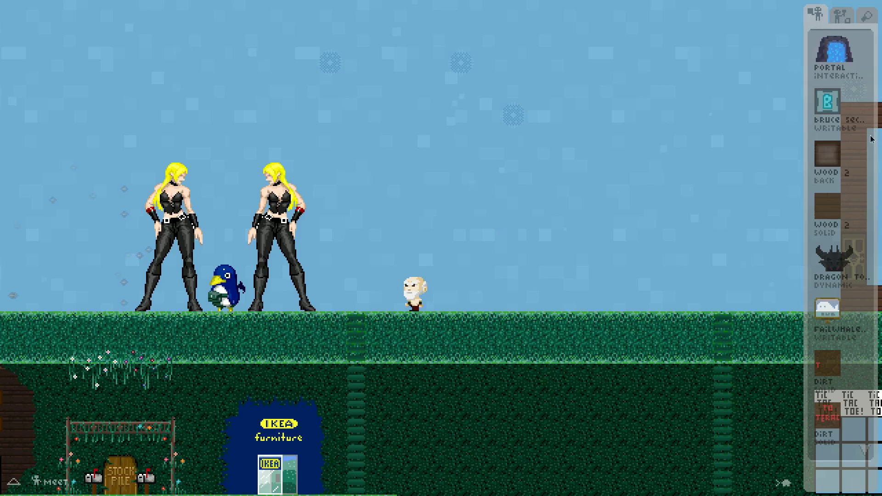
Look through the item search, return to the inventory, and discard the Wood back item
scroll(850, 132, "down", 5)
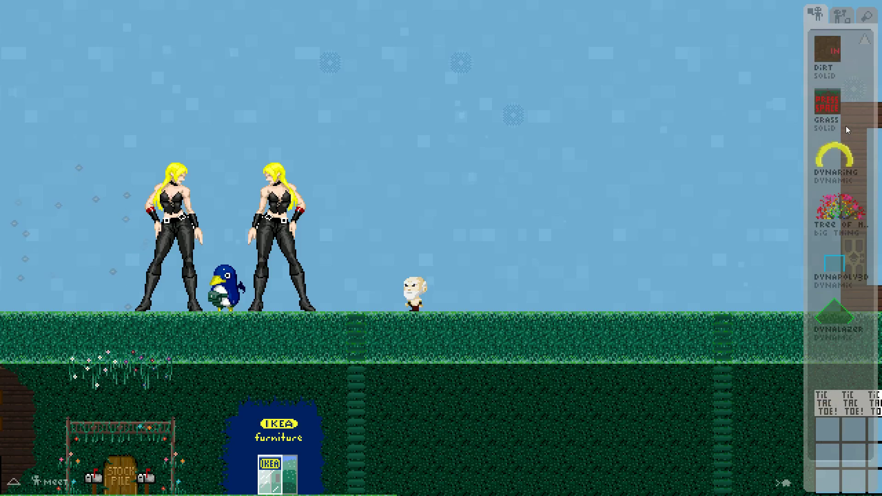
scroll(843, 130, "up", 5)
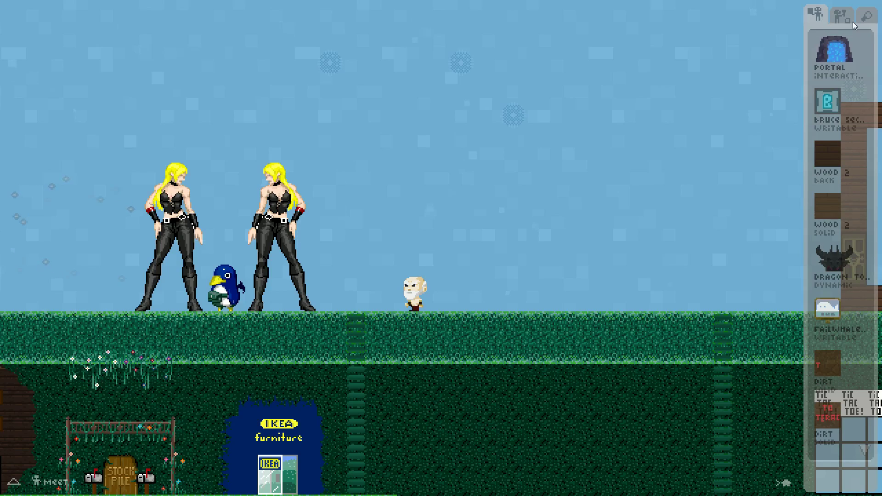
left_click(868, 17)
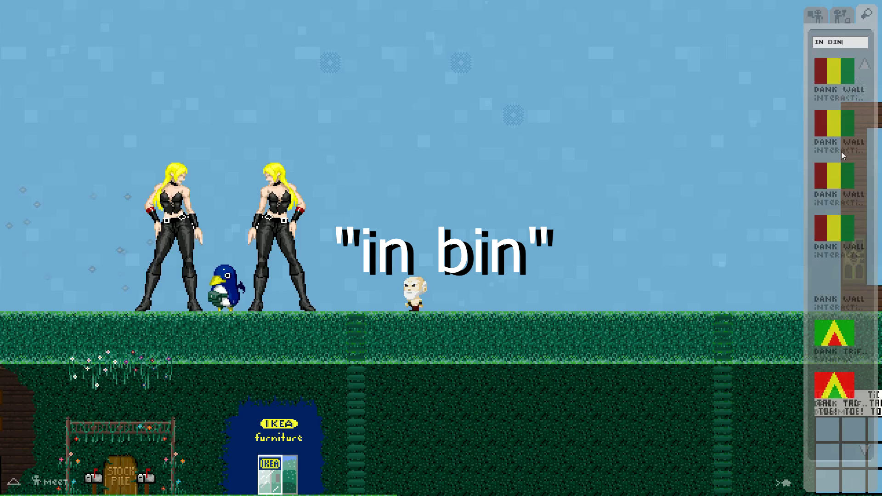
left_click(813, 13)
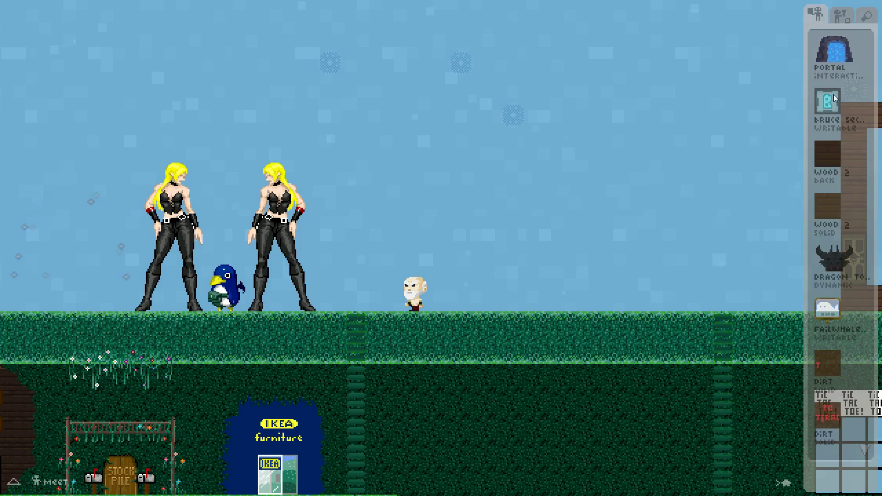
left_click(830, 157)
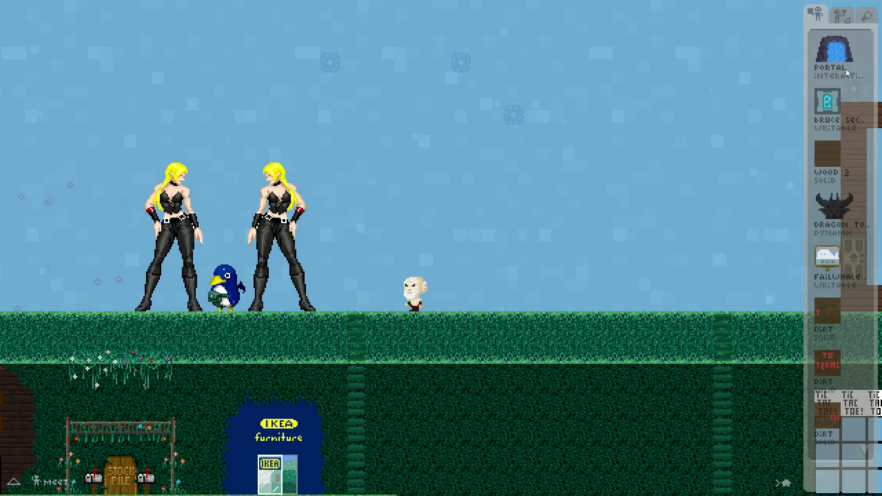
key("Right")
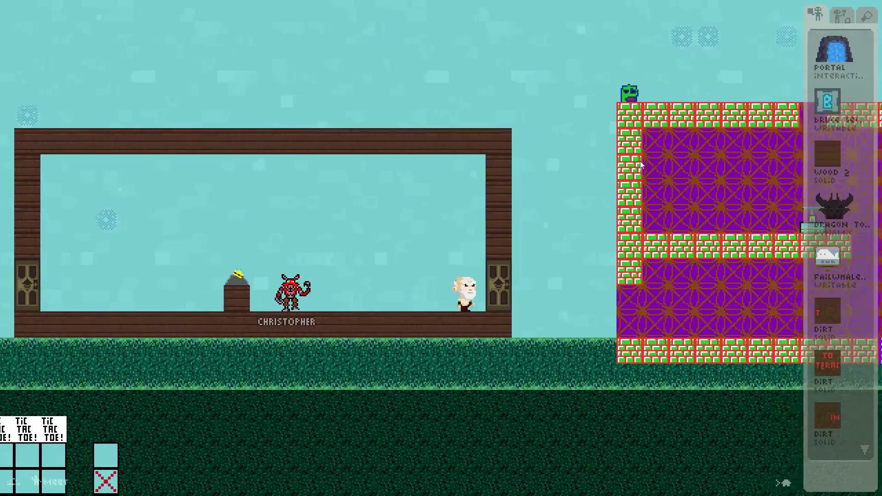
Climb through the purple building onto the grass and collect the green armchair
key("Right")
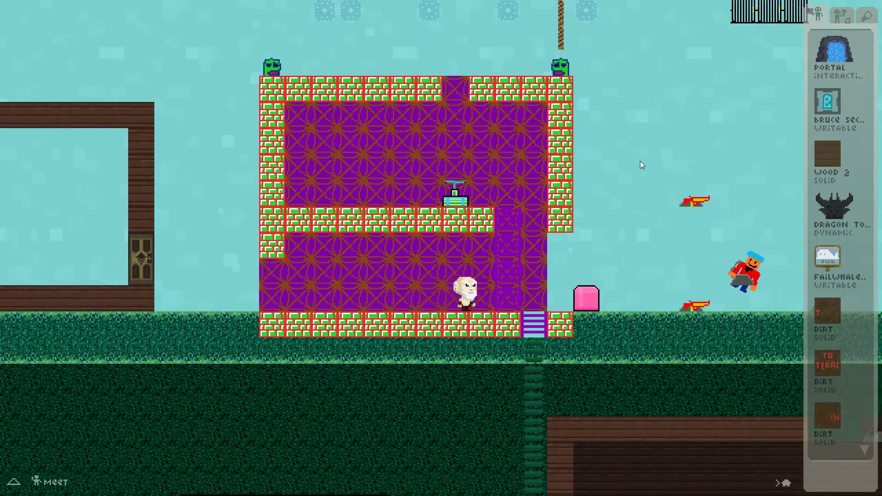
key("Up")
key("Up")
key("Right")
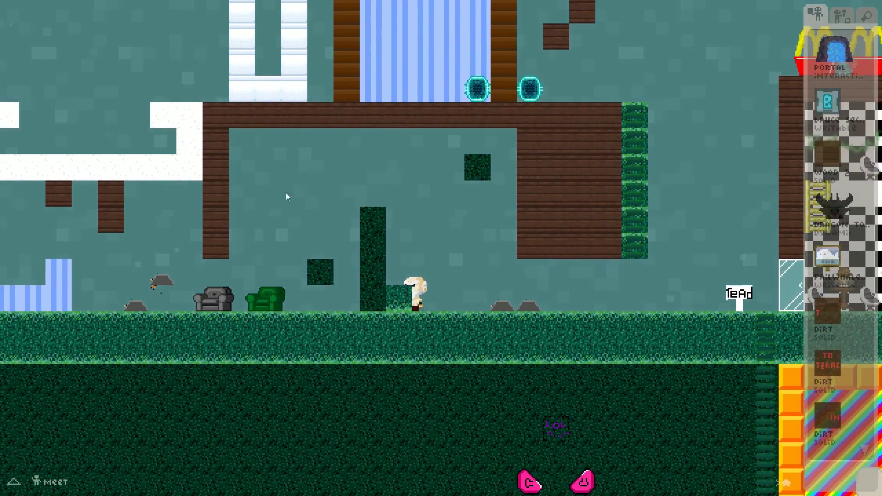
left_click(268, 300)
Walk toward the checkered restaurant and collect the flying McDonald's arch
key("Right")
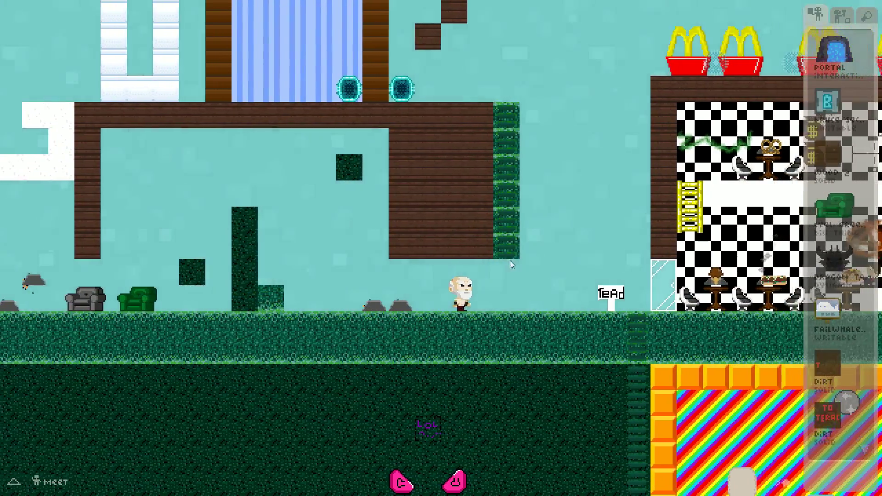
key("Left")
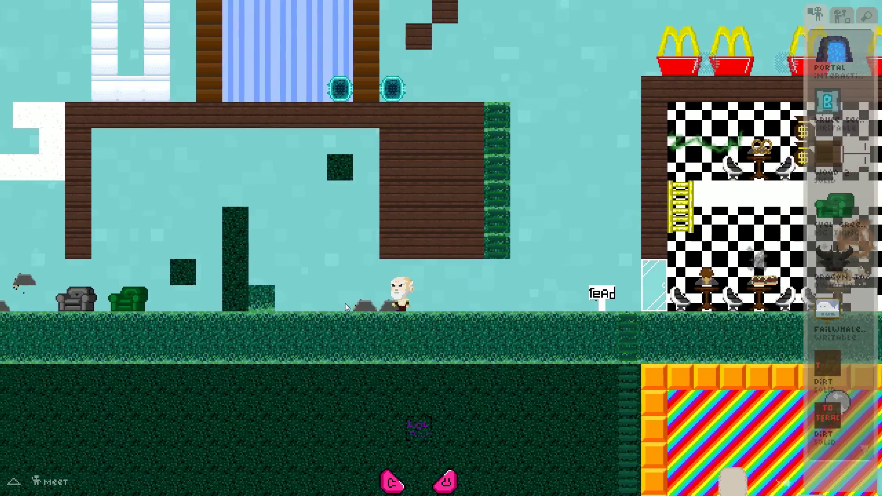
key("Right")
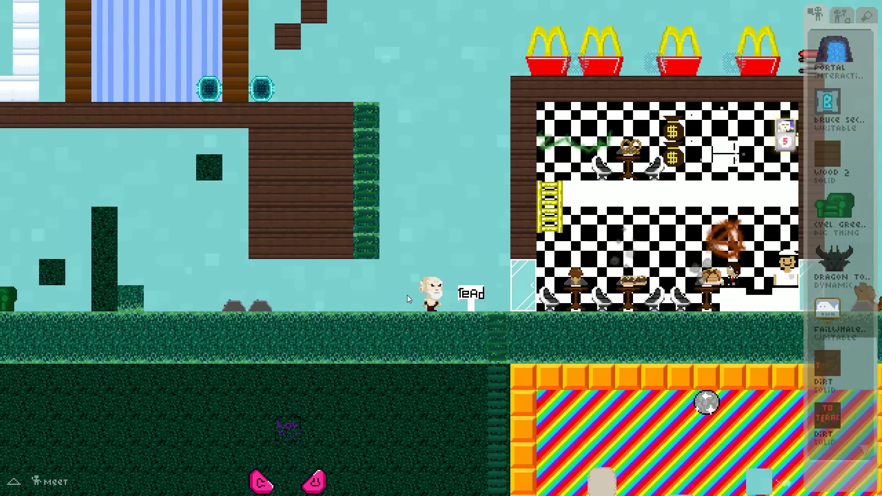
key("Left")
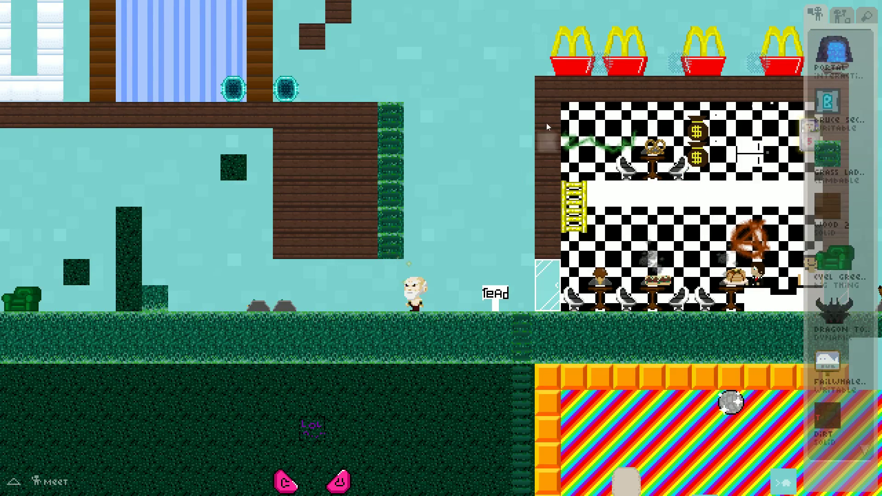
left_click(569, 74)
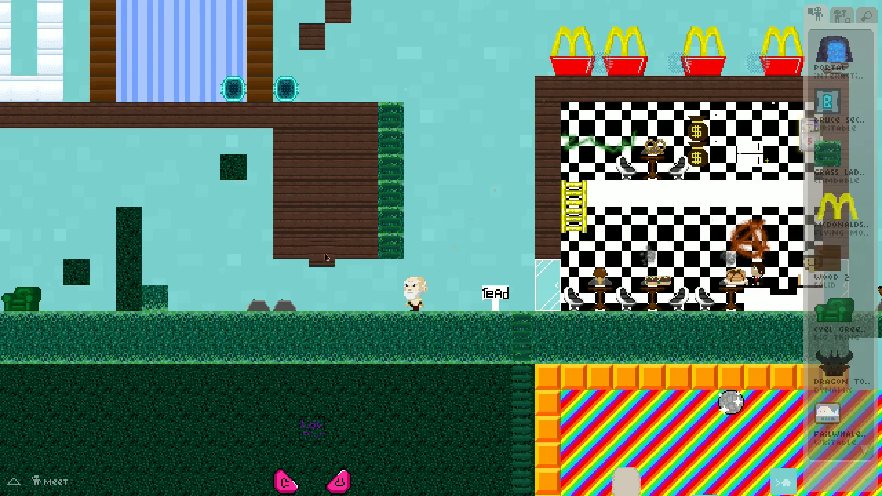
Jump back left and travel on to the unicorn area
key("Right")
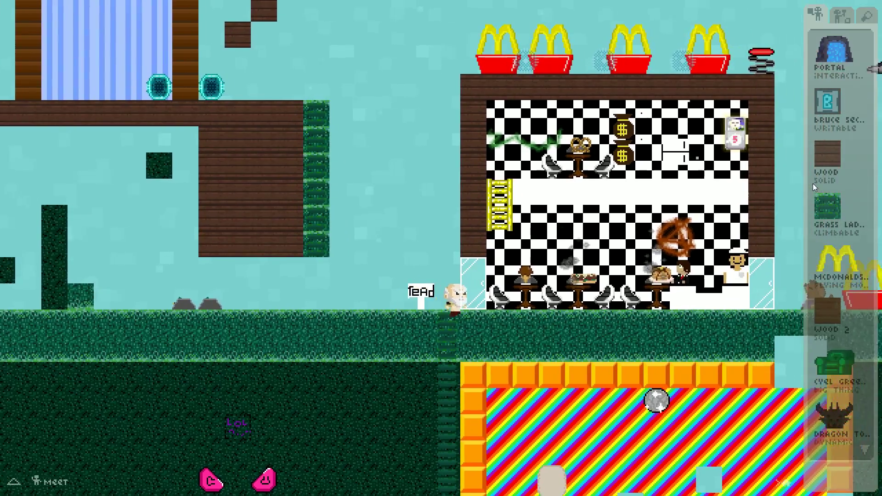
key("Left")
key("Up")
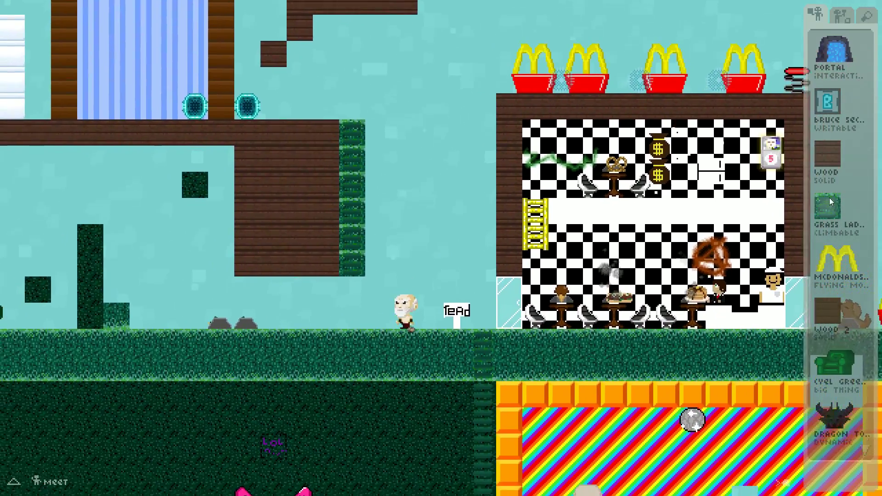
key("Left")
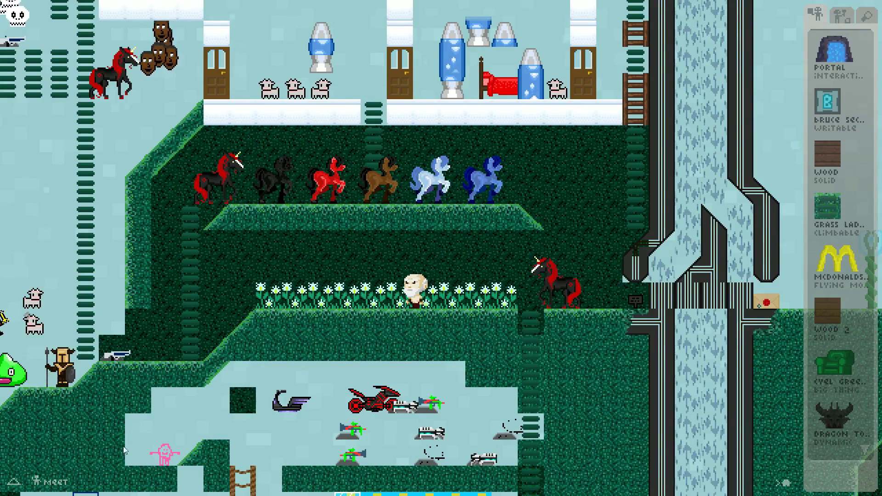
Teleport home to Green Mountain, walk down to the ladder platform, and view a seated player's profile
left_click(55, 482)
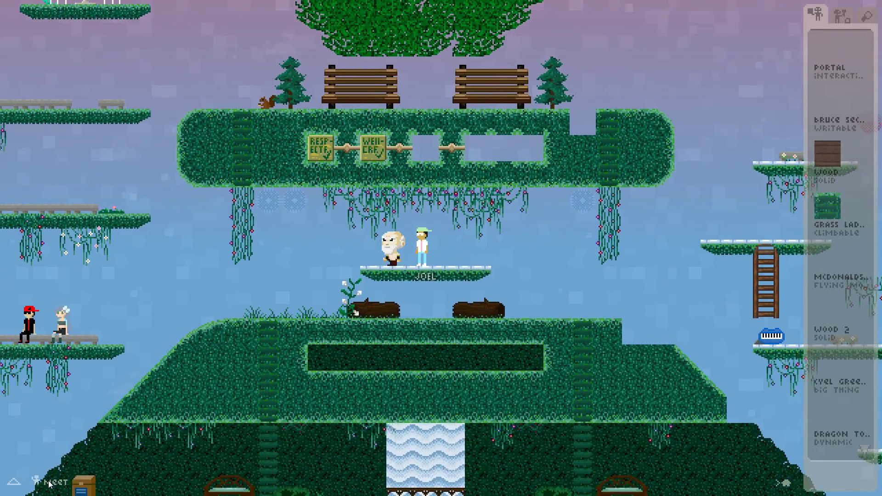
key("Left")
key("Up")
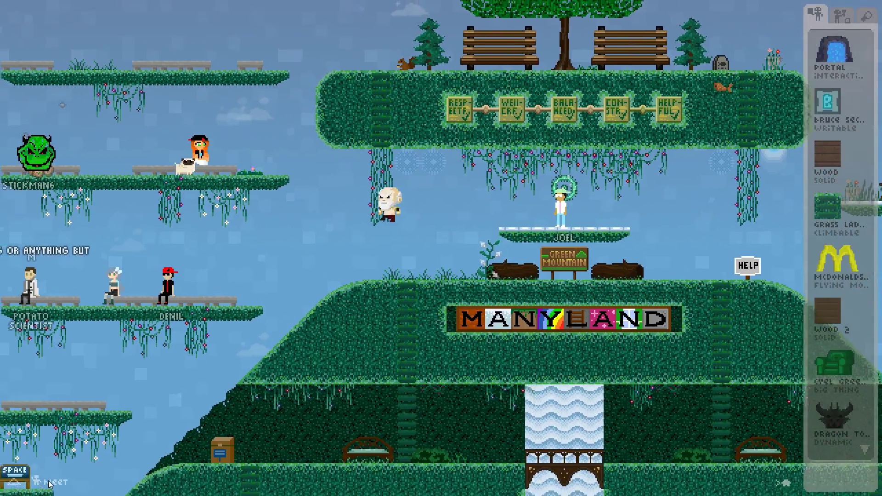
key("Left")
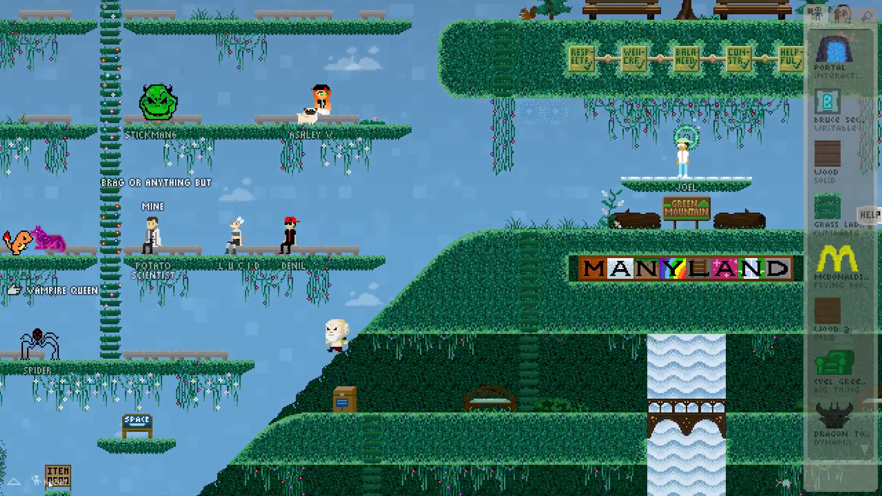
key("Left")
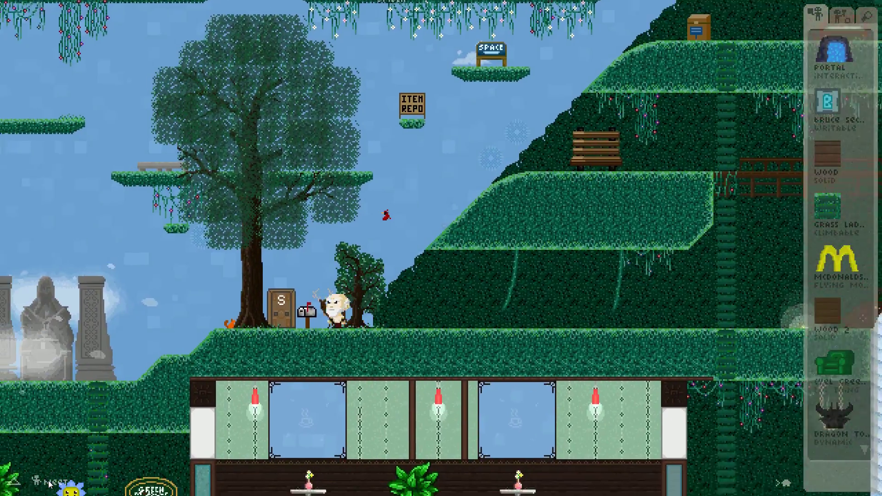
key("Left")
key("Up")
key("Right")
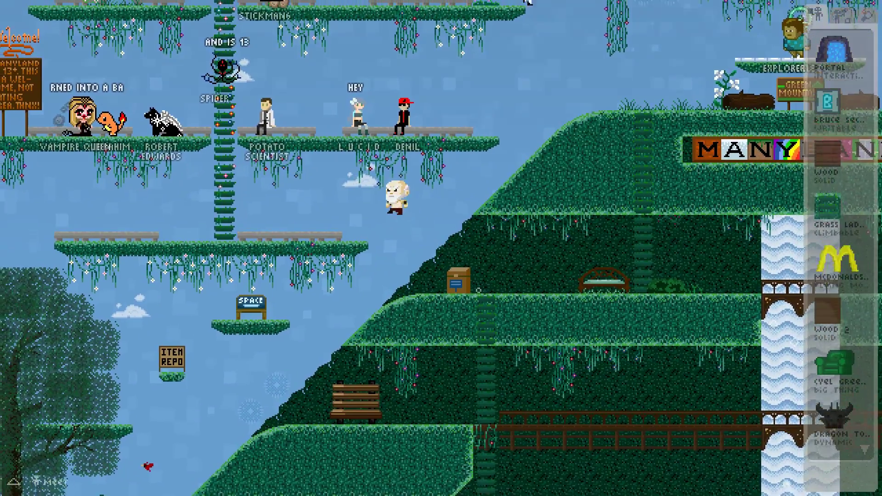
key("Left")
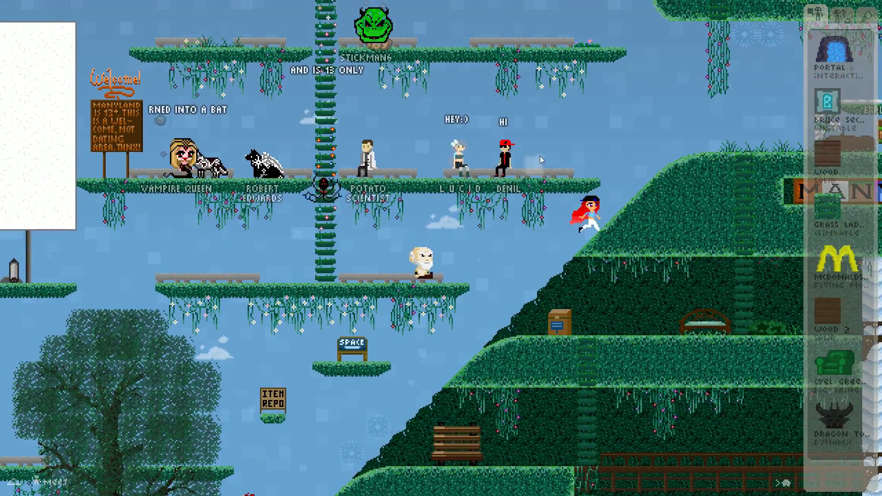
left_click(504, 160)
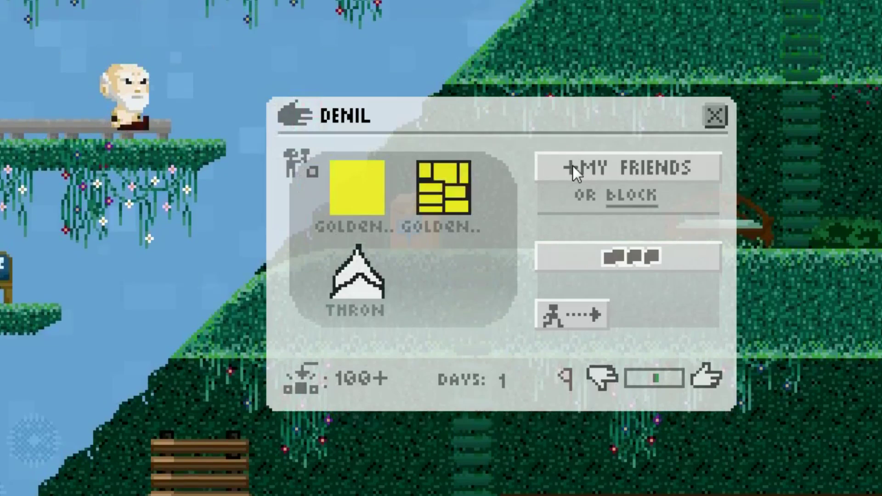
Add the seated player to My Friends and close their profile
left_click(635, 304)
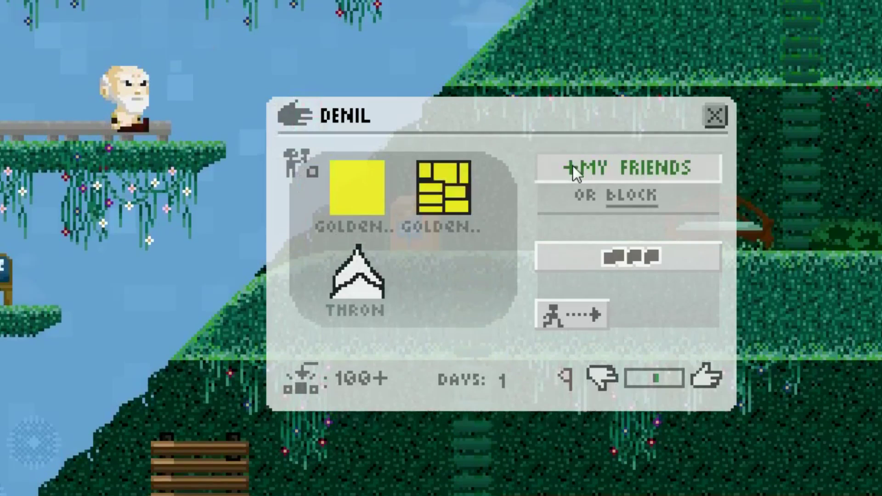
left_click(714, 117)
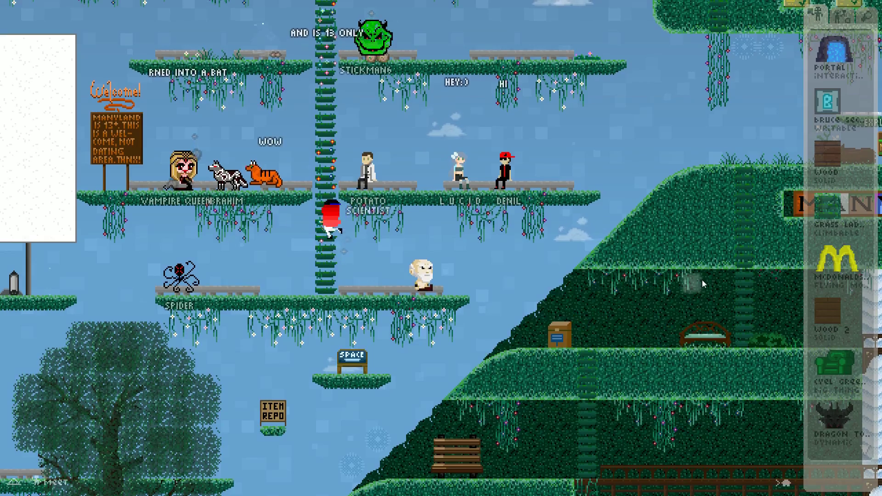
key("Up")
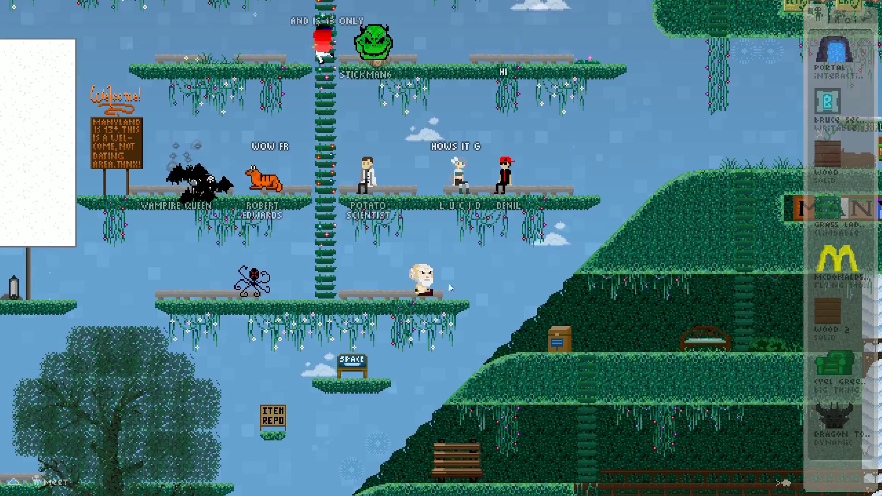
Turn on I'M FINDABLE in your own friends list, then close it
left_click(424, 280)
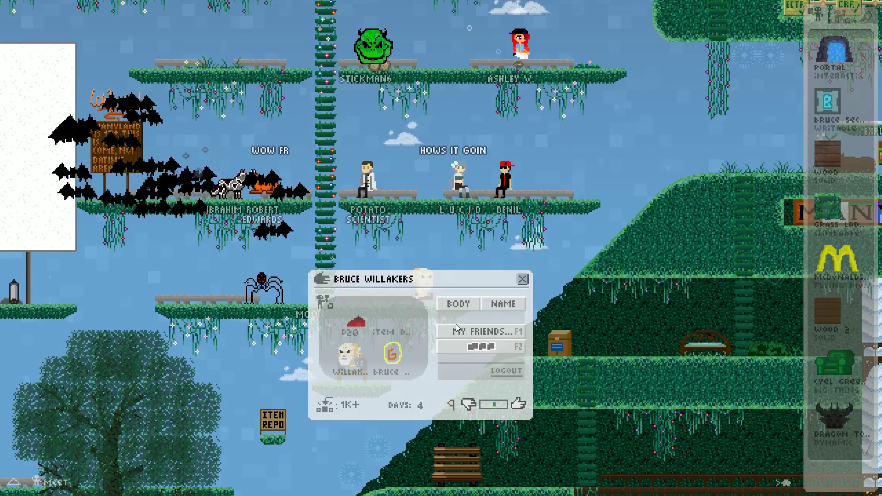
left_click(456, 330)
left_click(641, 112)
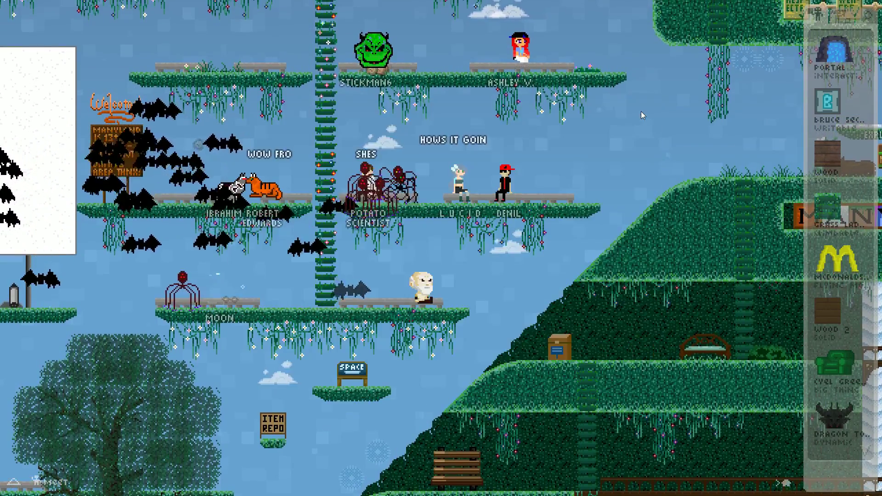
key("f")
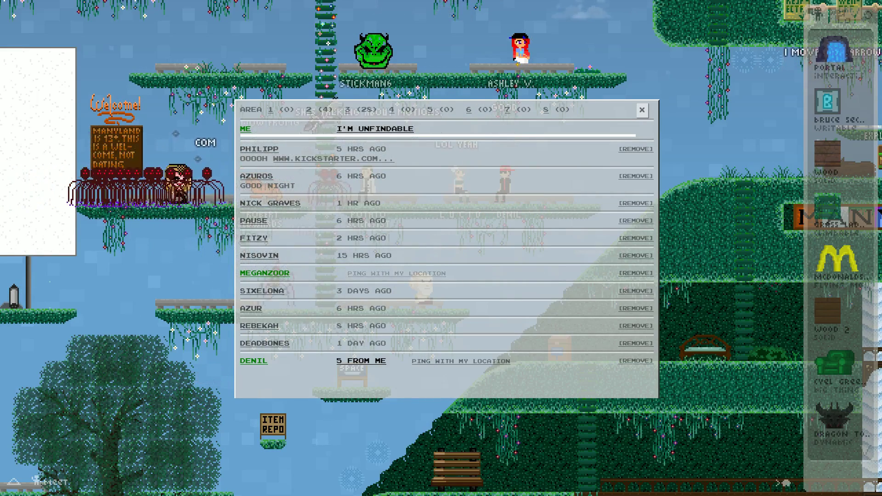
left_click(368, 131)
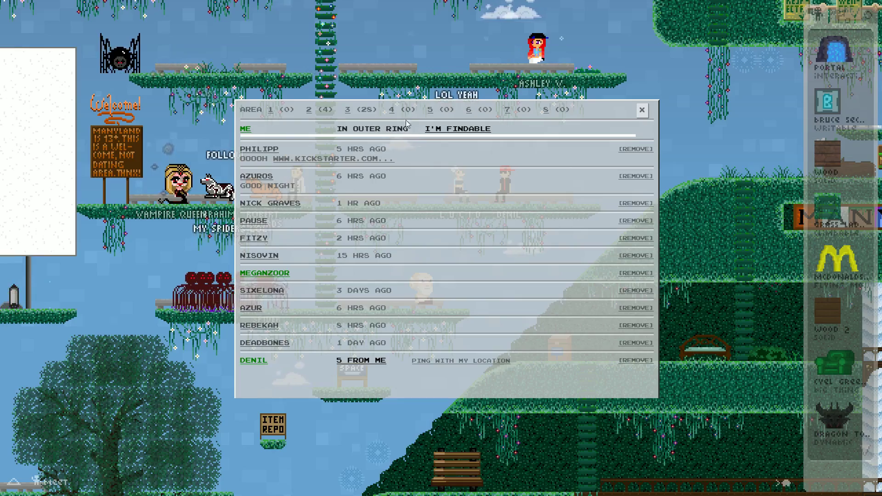
left_click(642, 110)
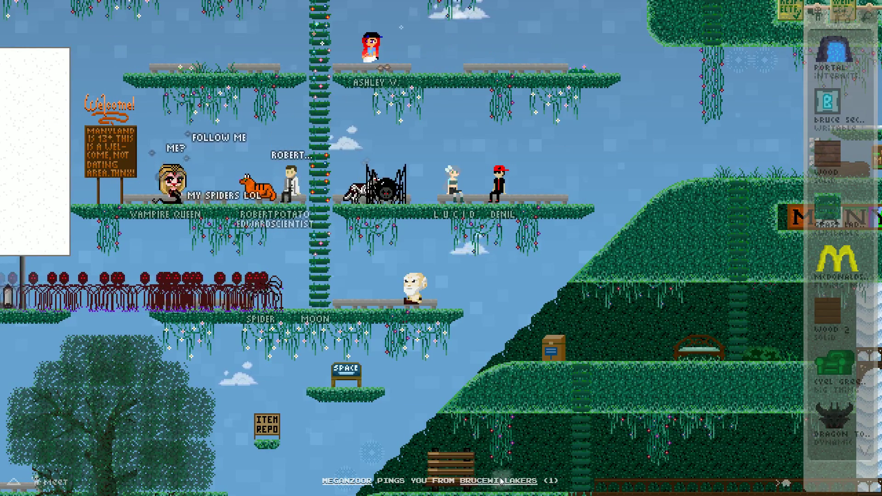
Walk left past the SPACE sign, through the white temple and pagoda, over the grass pyramid
key("Right")
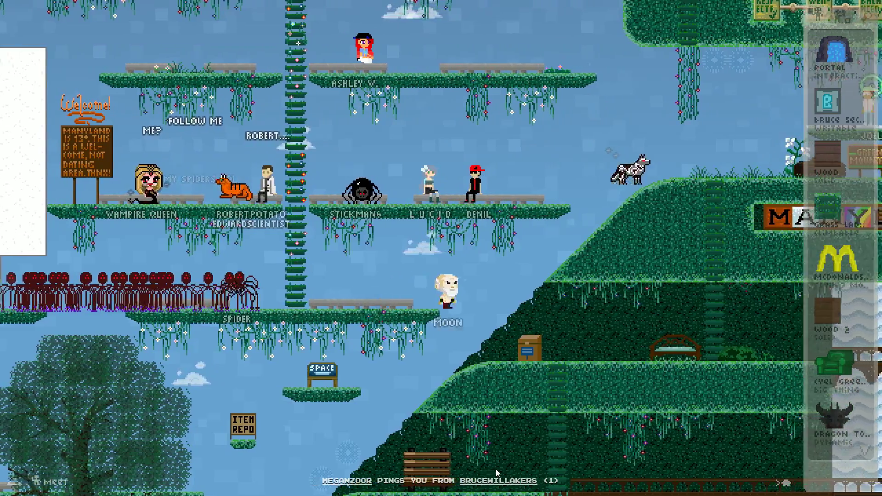
key("Left")
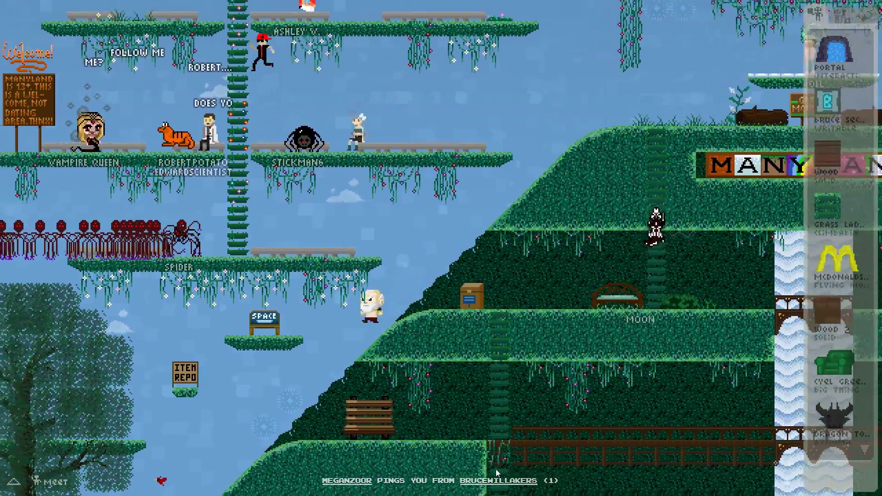
key("Left")
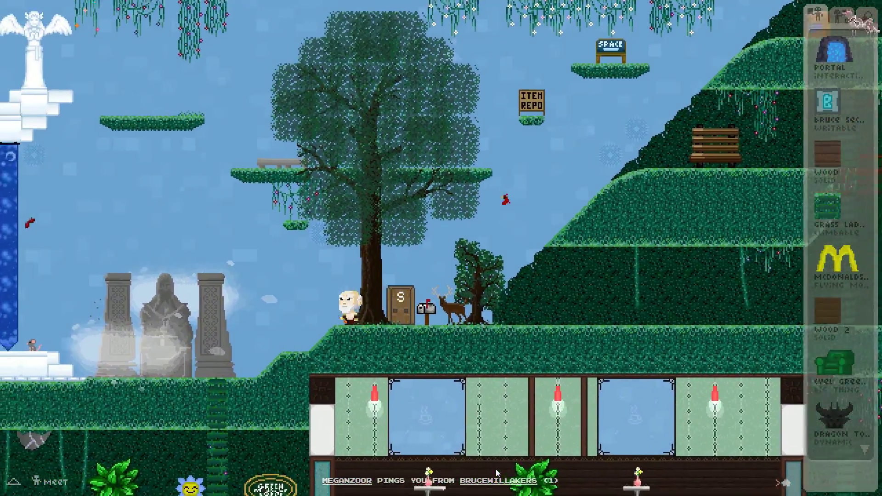
key("Left")
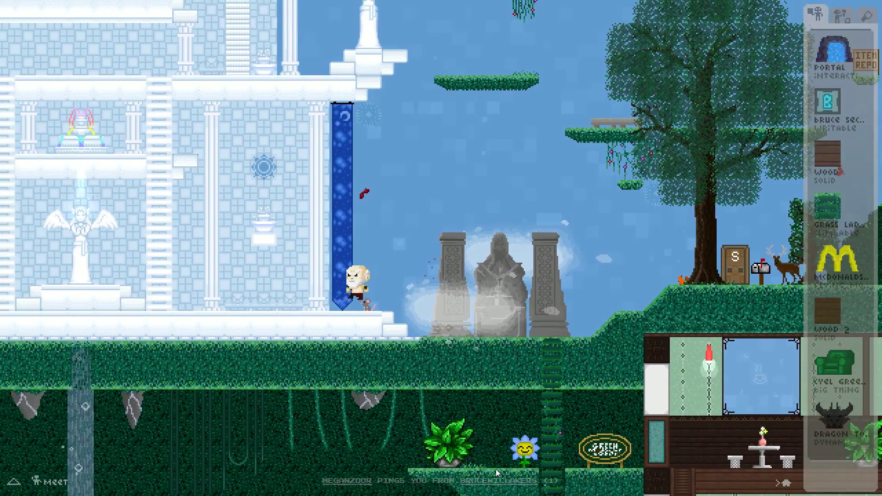
key("Left")
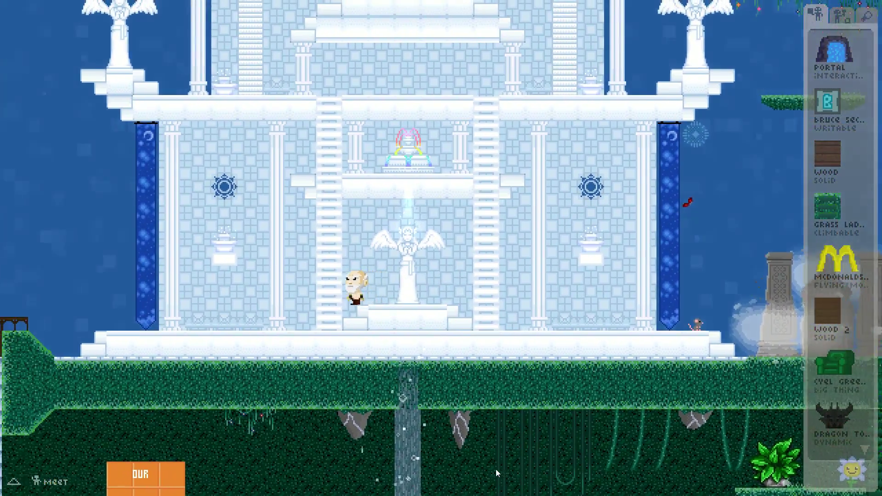
key("Left")
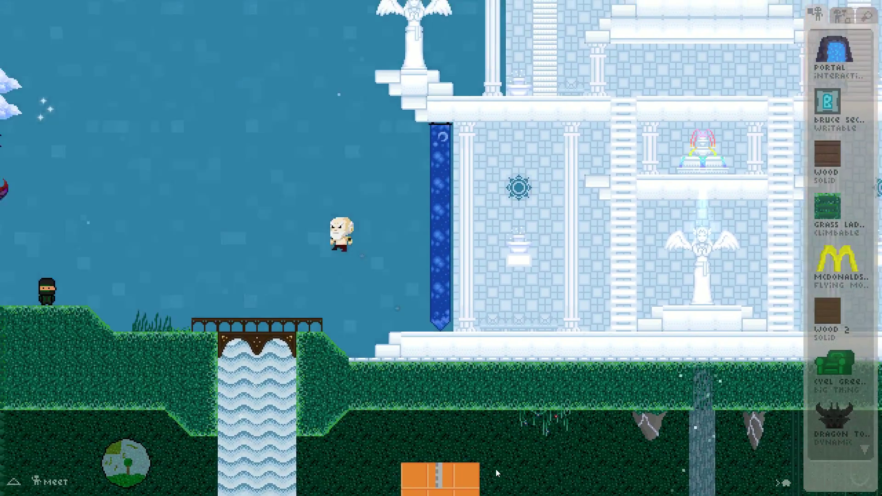
key("Left")
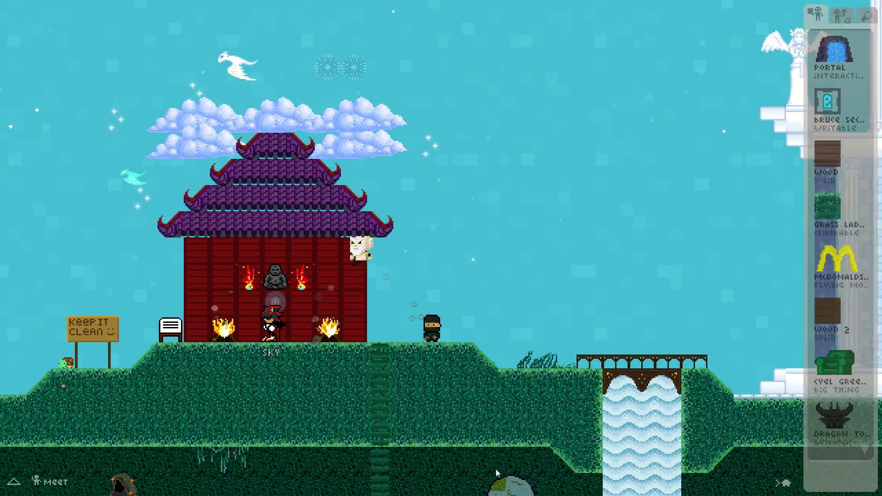
key("Left")
key("Up")
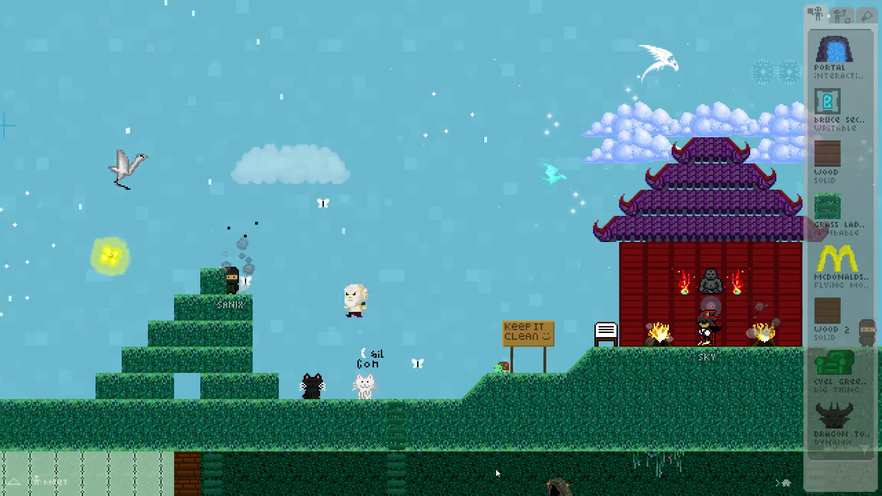
key("Left")
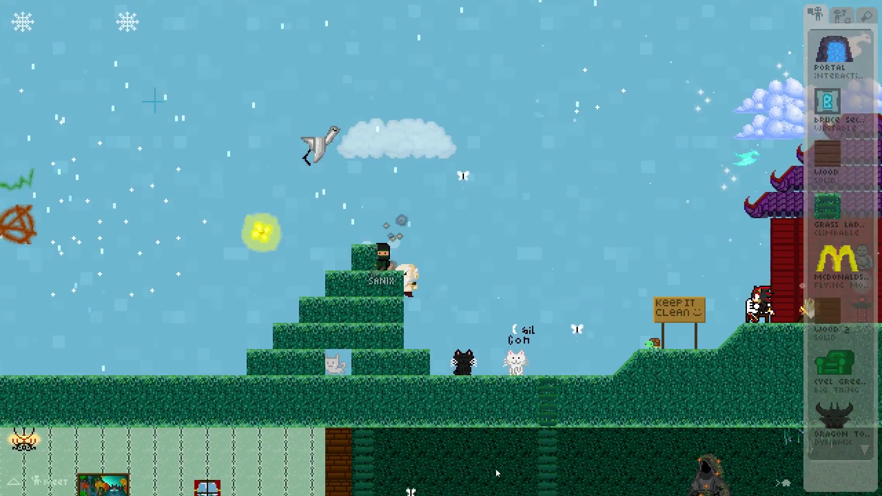
key("Left")
key("Up")
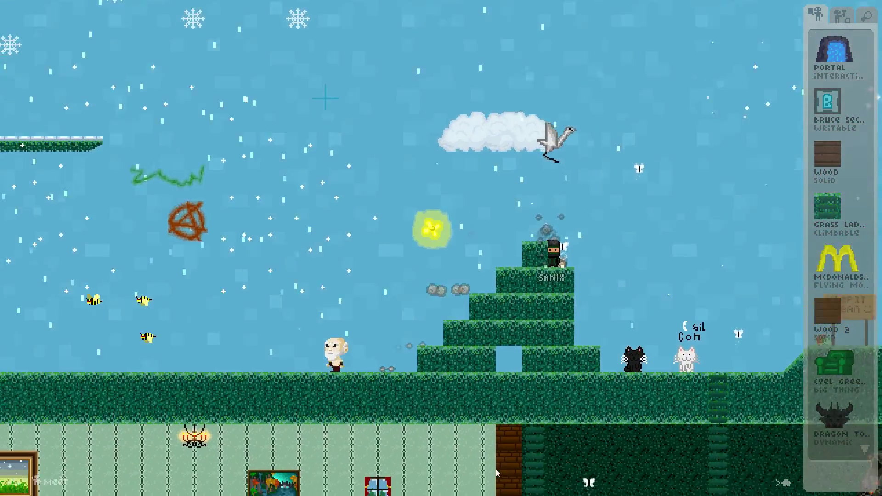
key("Left")
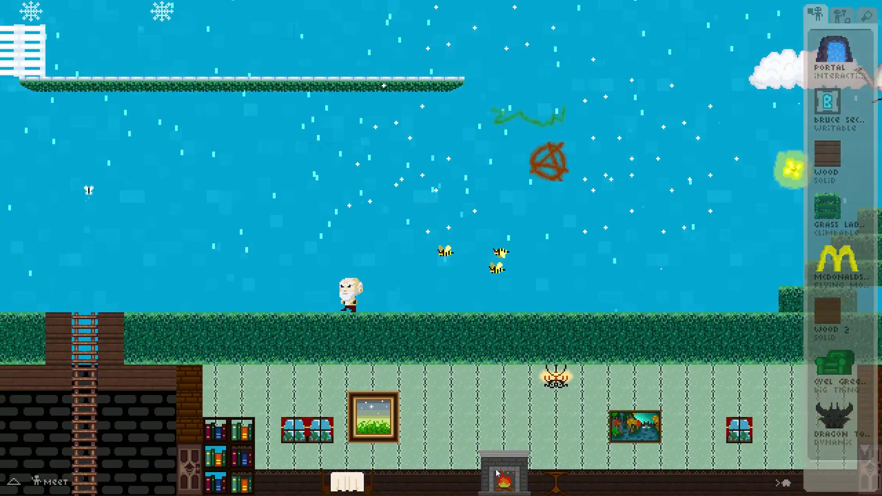
Climb down the ladder, cross the character corridor, and drop onto the grass ledge below the bar
key("Left")
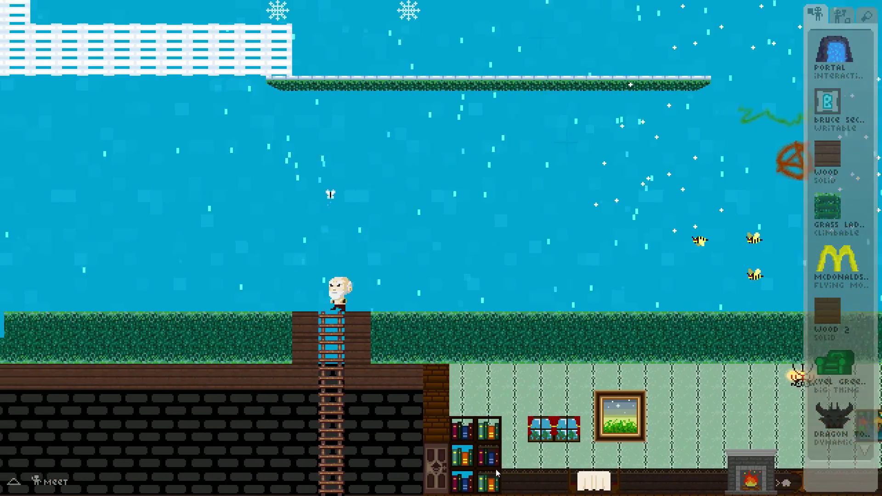
key("Down")
key("Down")
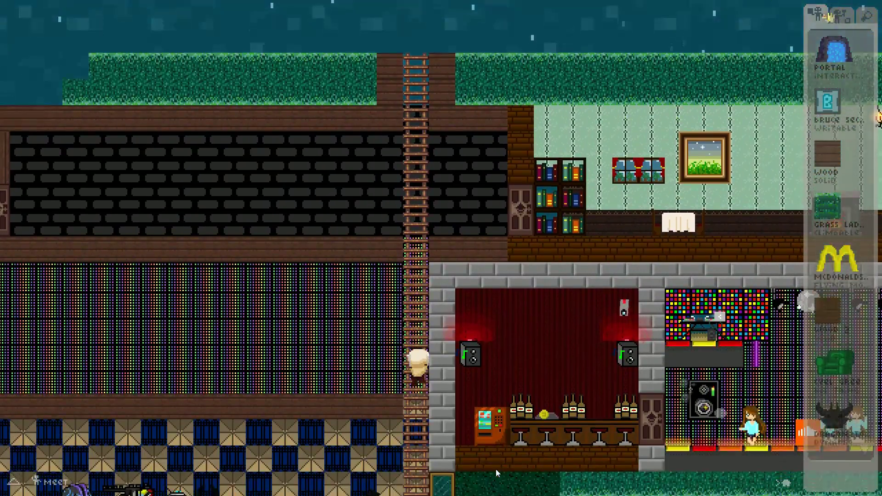
key("Down")
key("Right")
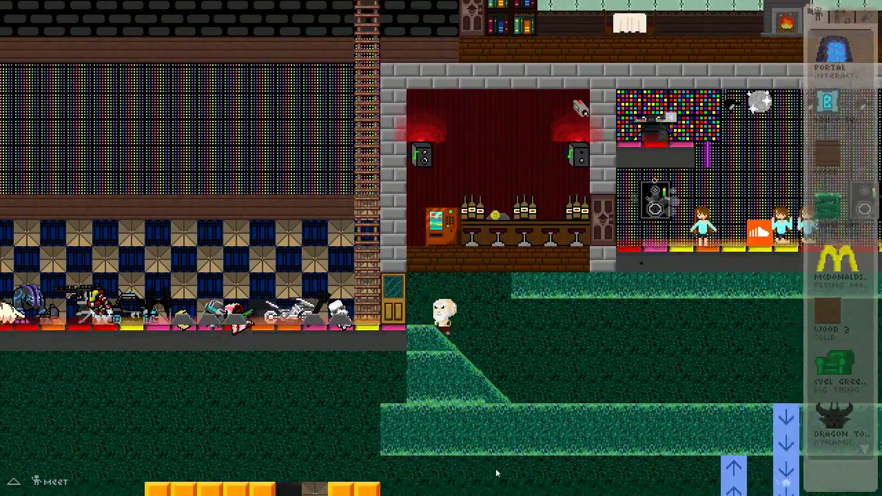
key("Left")
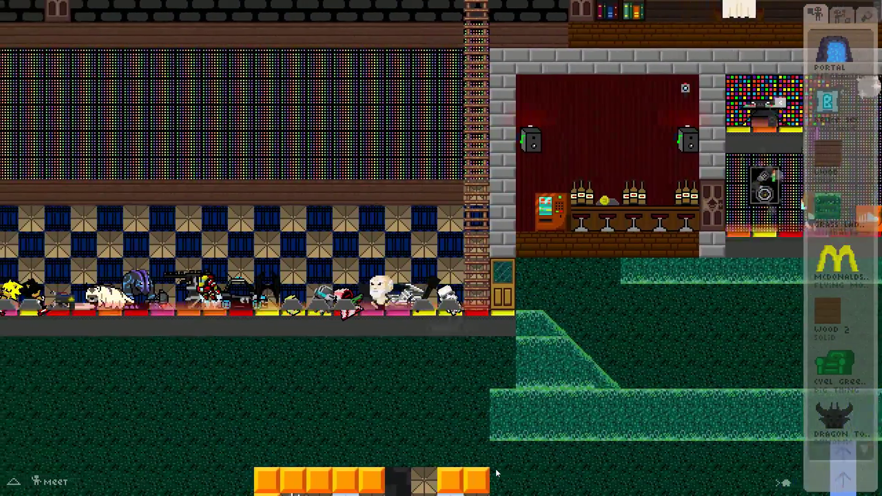
key("Left")
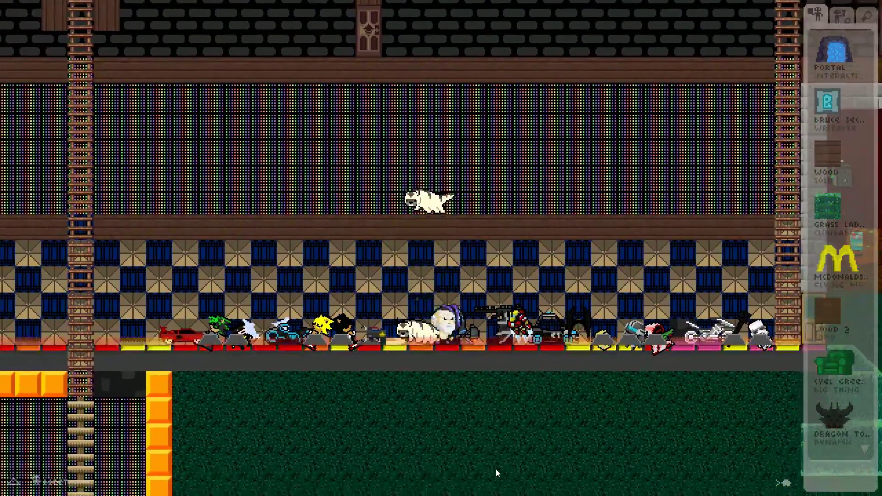
key("Right")
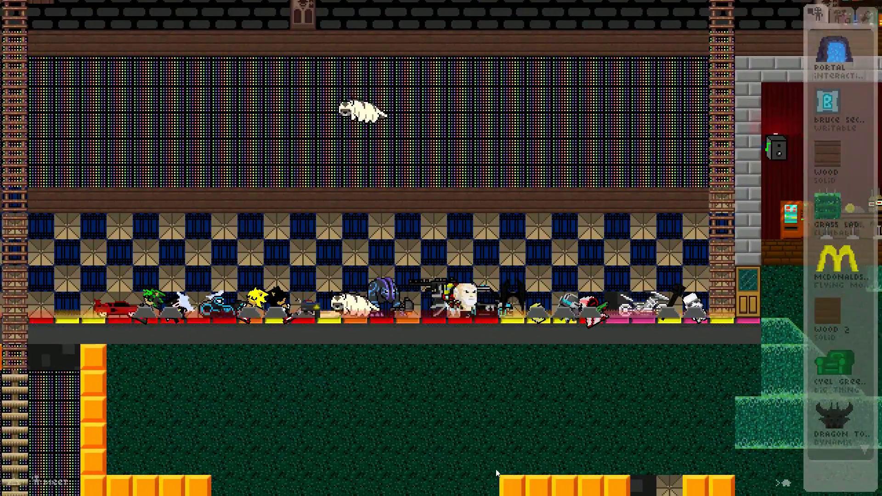
key("Right")
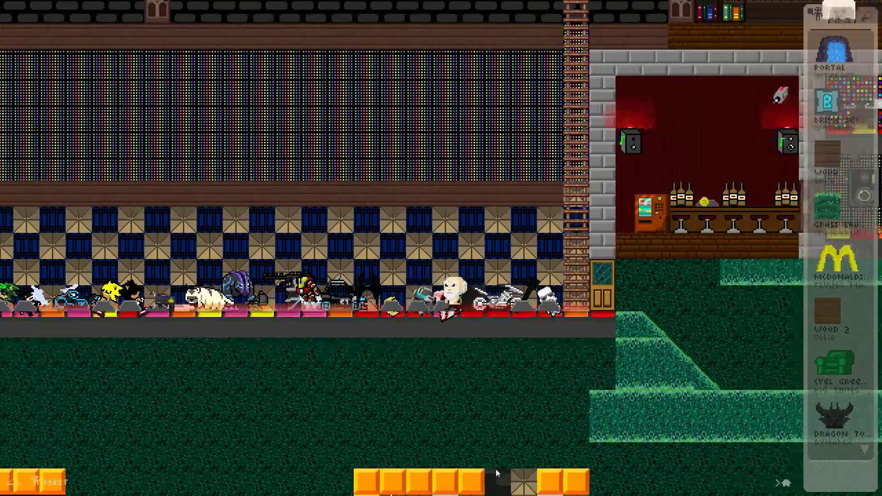
key("Right")
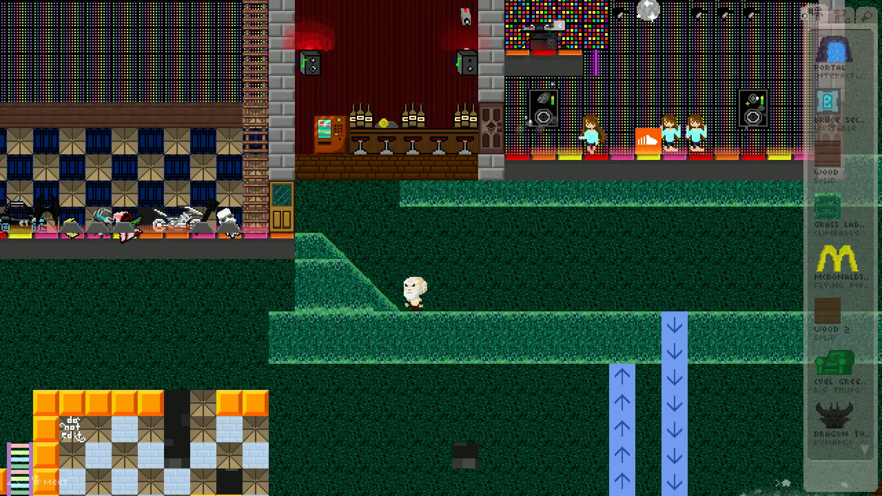
left_click(15, 483)
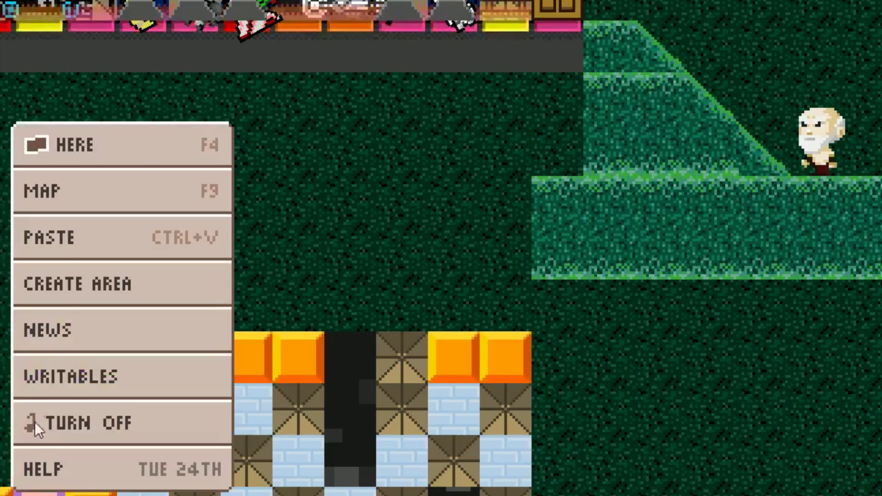
Share a snapshot of the bar and disco spot, with its location link, to your profile
left_click(46, 148)
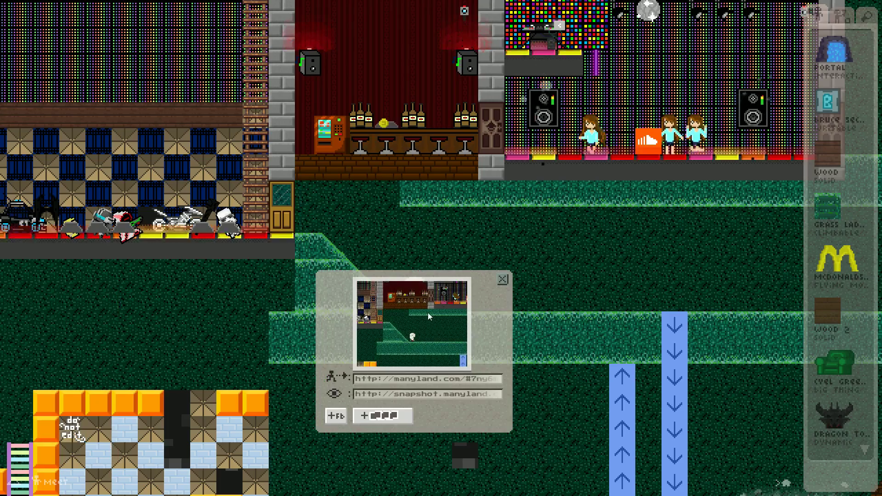
left_click(379, 397)
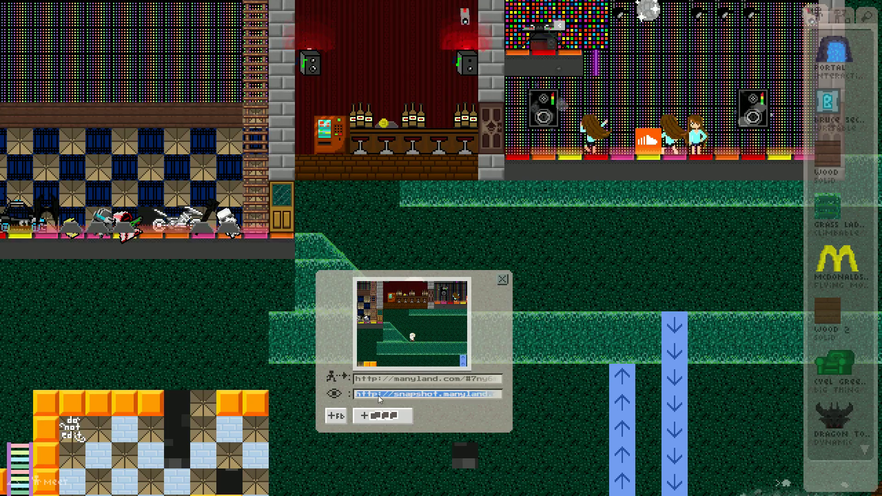
left_click(414, 379)
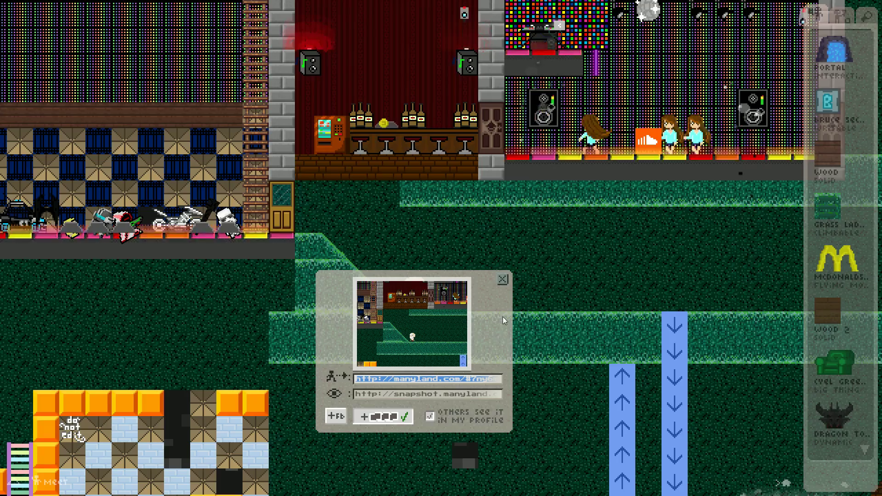
left_click(502, 280)
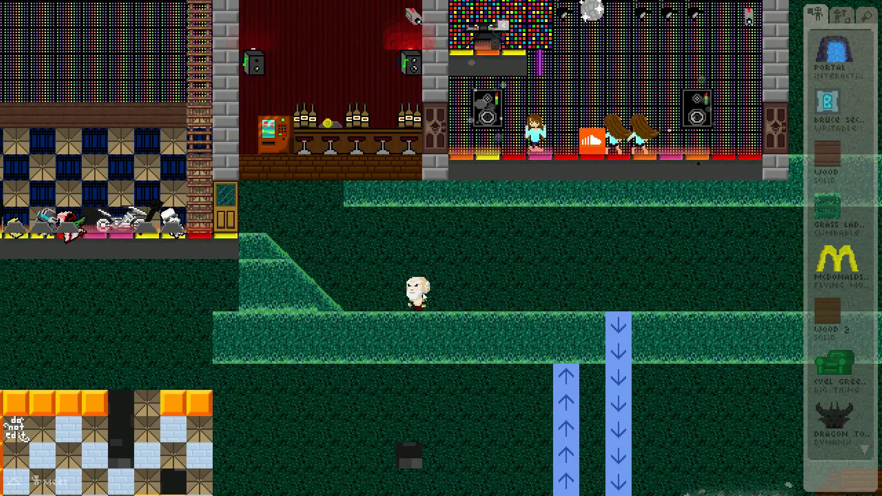
View the snapshot saved in your own profile, then close the profile
left_click(424, 297)
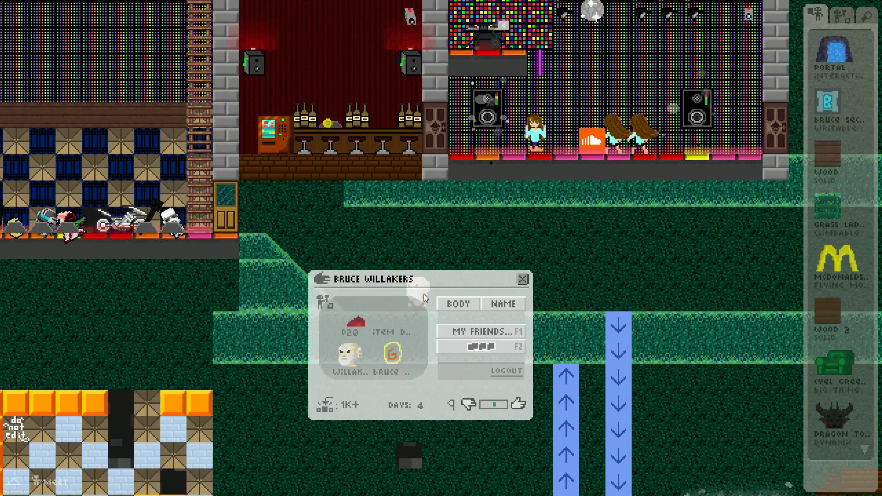
left_click(470, 349)
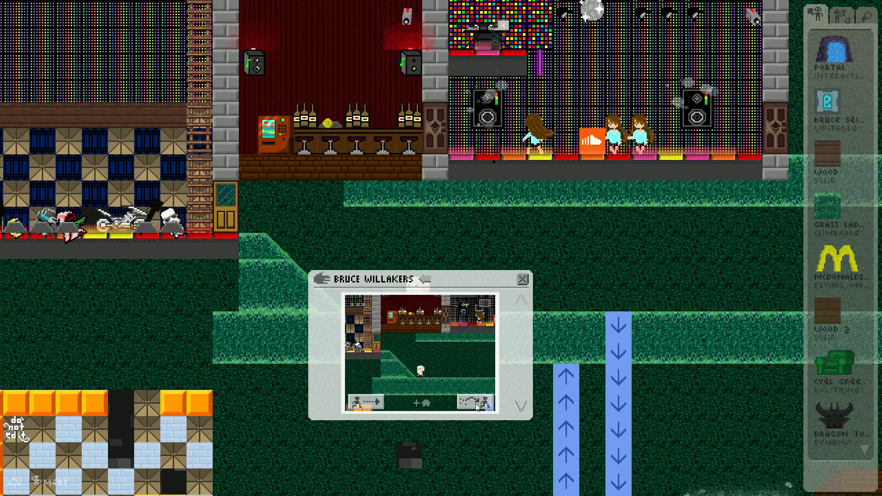
left_click(523, 279)
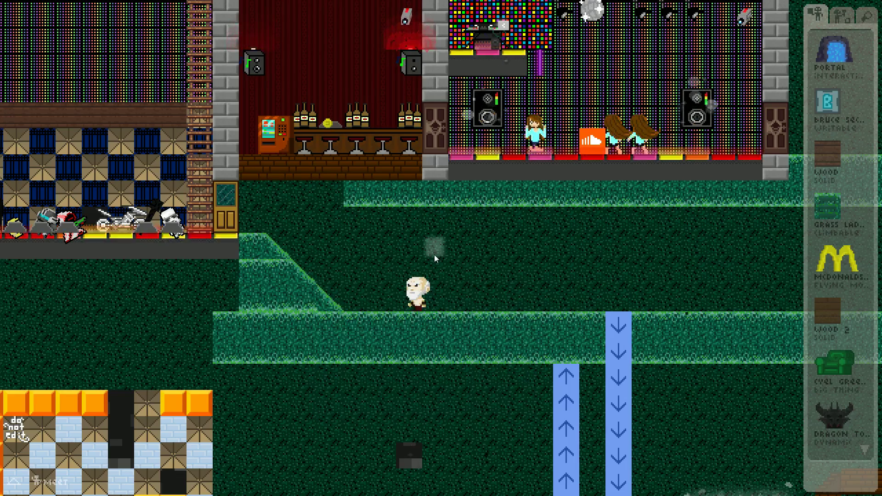
Open the pinging friend's profile, view their saved snapshots, and walk right afterwards
key("f")
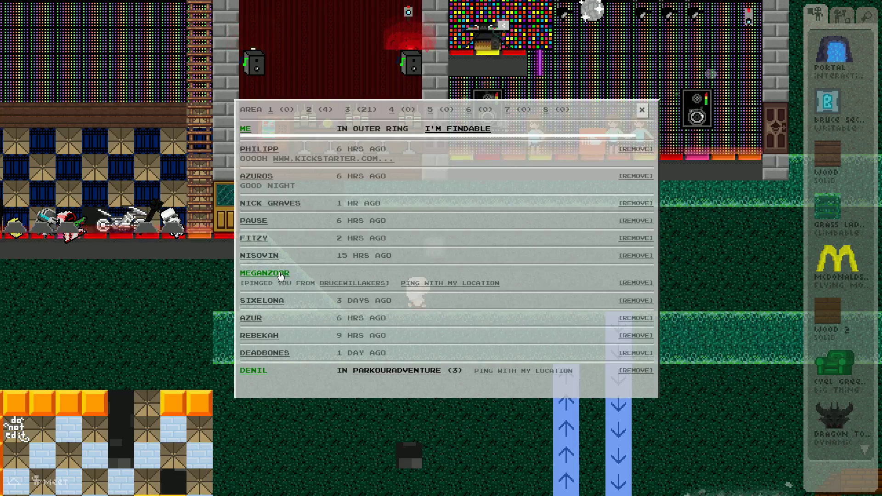
key("f")
left_click(418, 292)
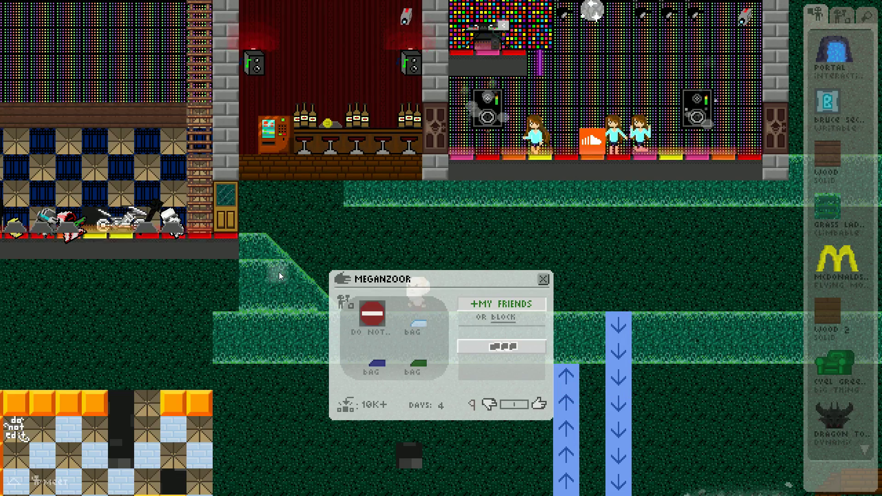
left_click(500, 349)
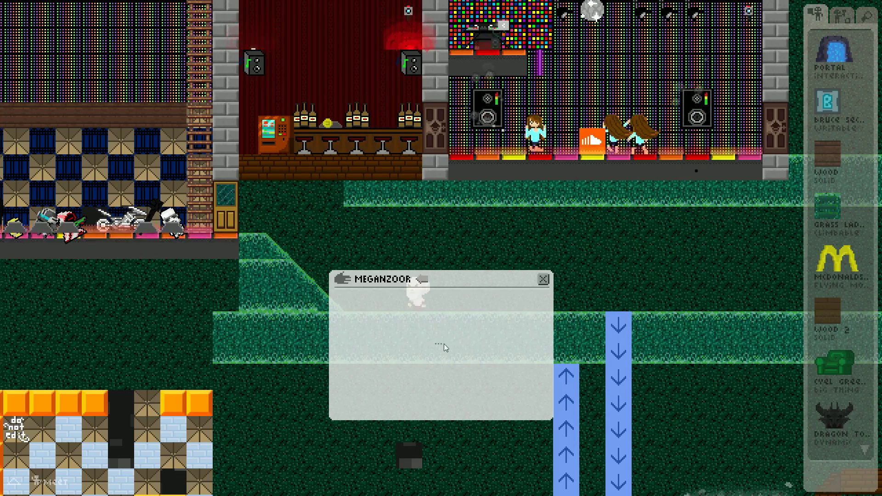
left_click(544, 280)
key("Right")
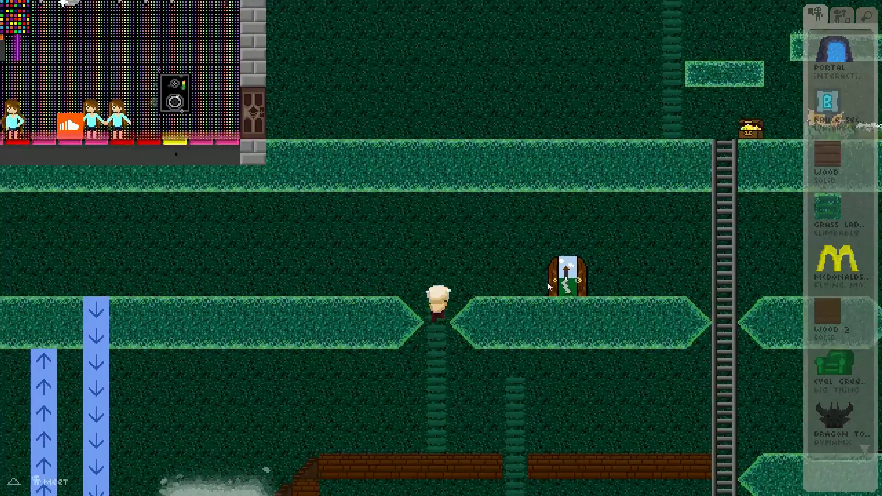
Walk left through the arrow lift onto the brick floor and bring up the world map
key("Left")
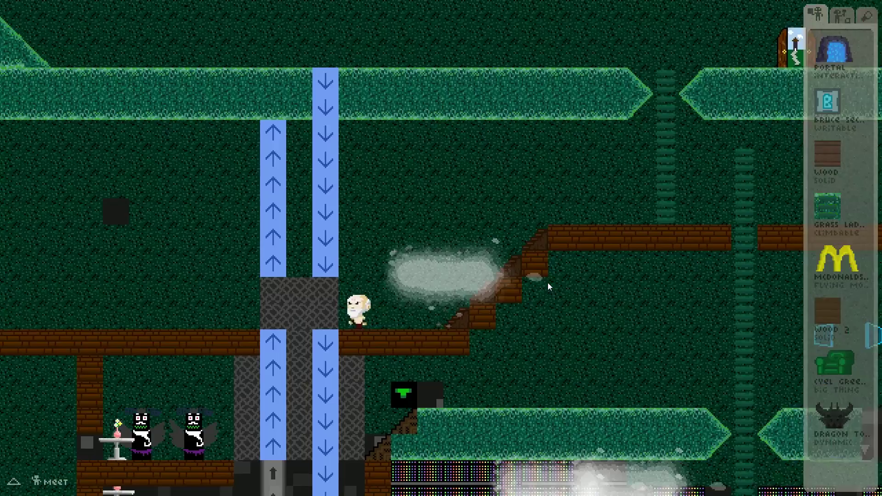
key("Left")
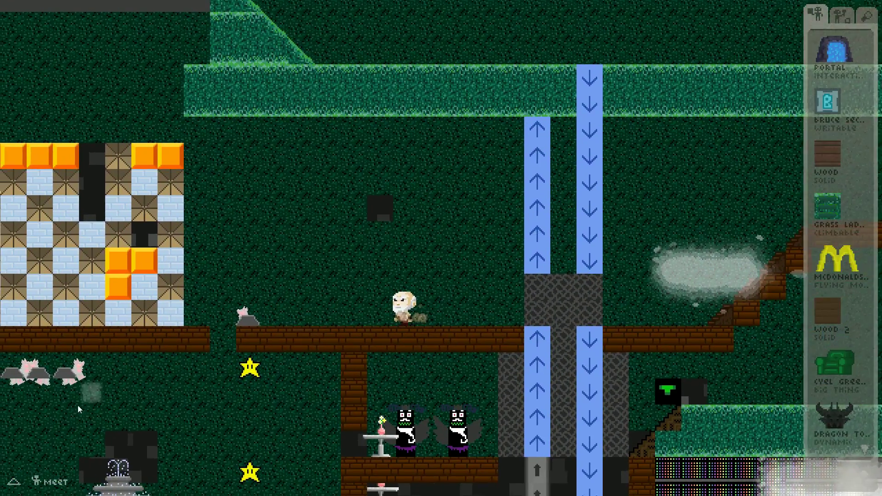
scroll(55, 491, "up", 3)
left_click(54, 488)
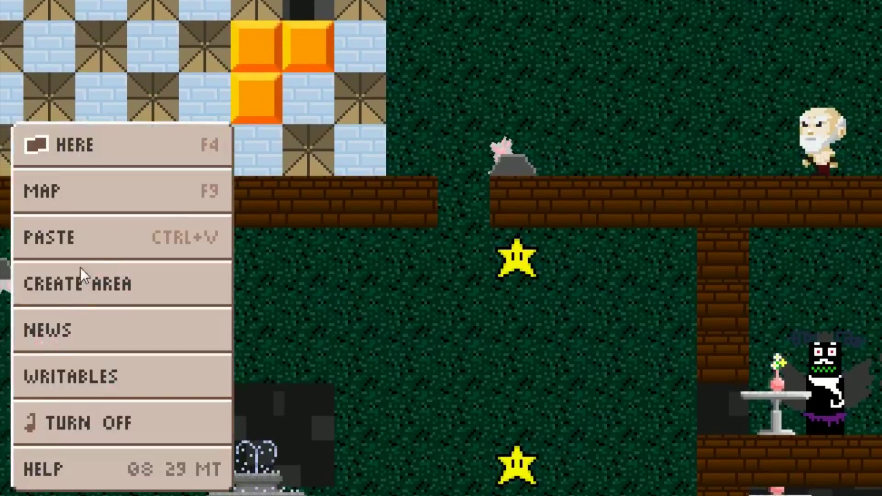
left_click(132, 200)
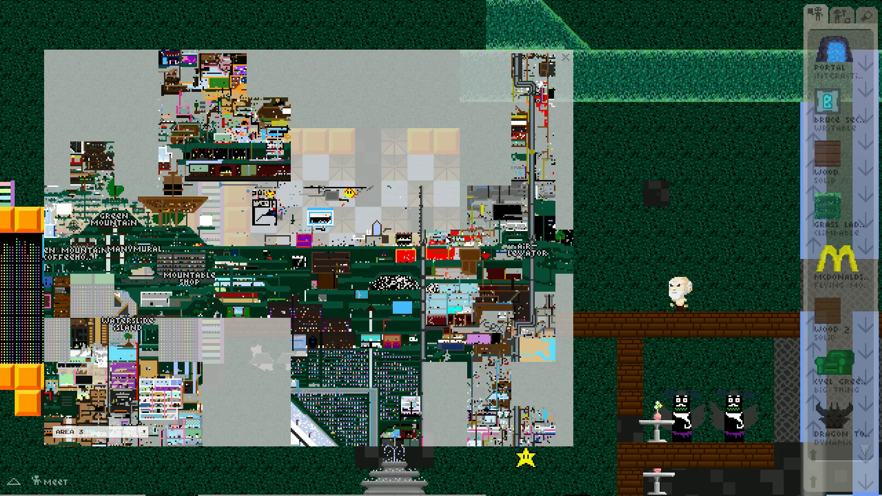
Pan around the Area 3 map to explore other districts and pick a destination
left_click_drag(456, 432, 298, 194)
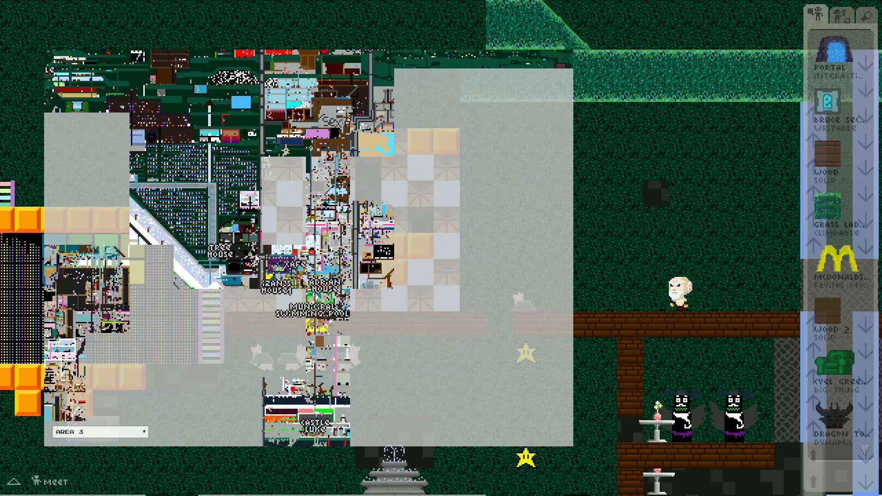
mouse_move(177, 243)
left_mouse_down()
mouse_move(303, 250)
mouse_move(333, 275)
left_mouse_up()
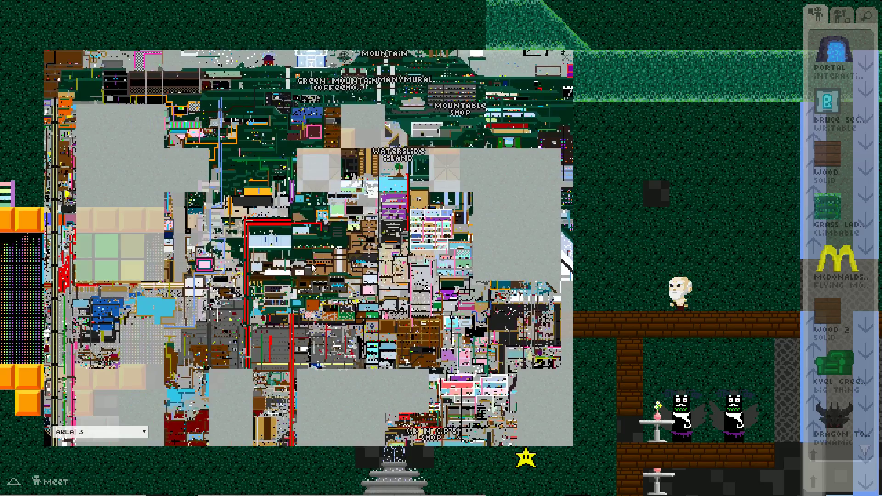
left_click_drag(301, 265, 340, 305)
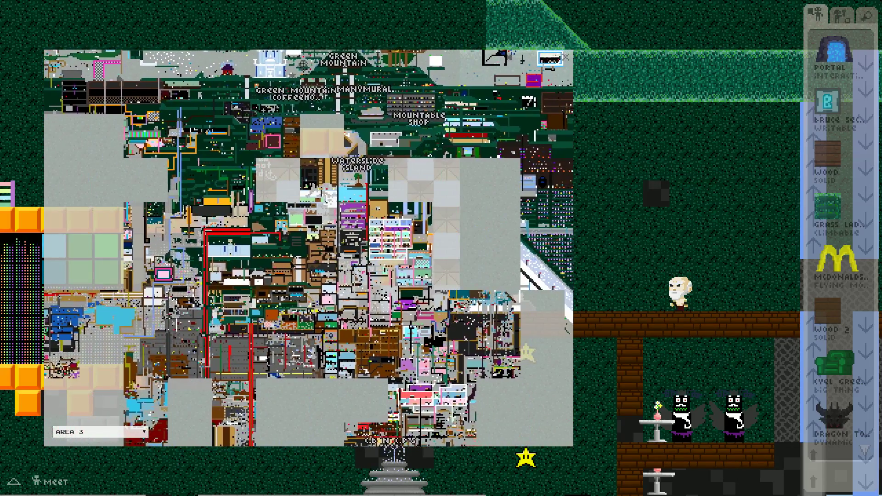
mouse_move(292, 265)
left_mouse_down()
mouse_move(239, 330)
mouse_move(193, 311)
left_mouse_up()
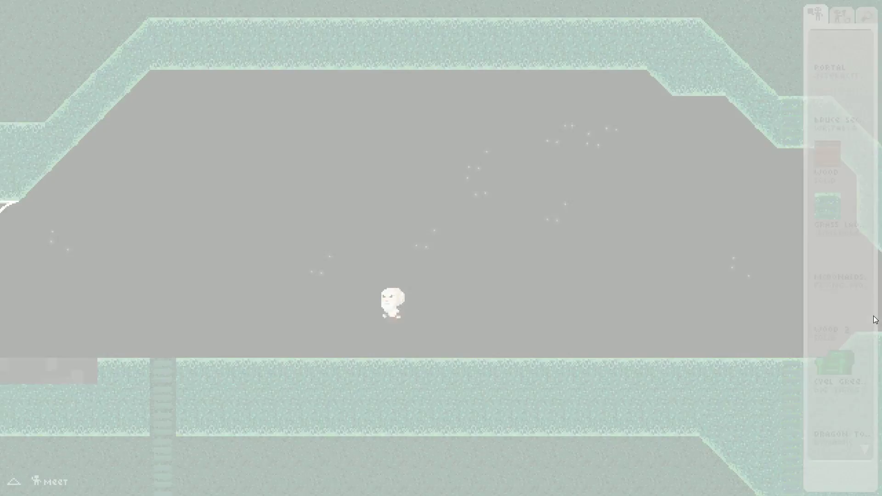
Walk right past the campfire and warp via the map to the Green Mountain Manyland hub
key("Right")
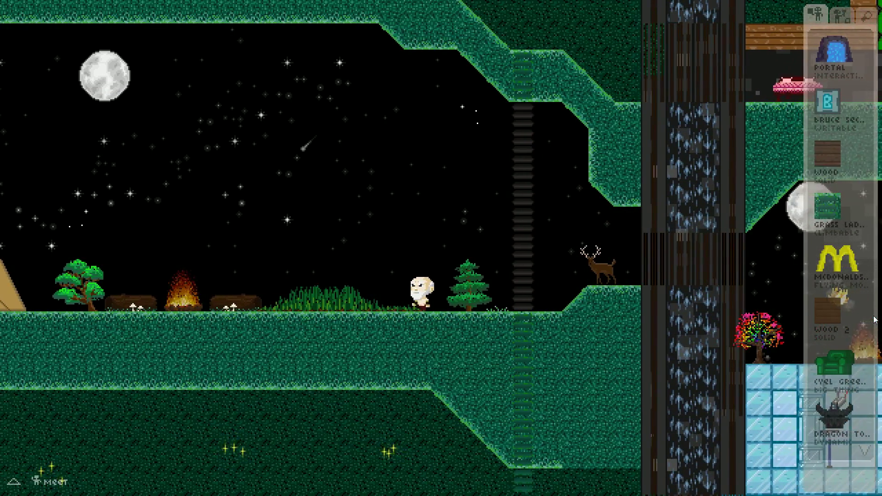
left_click(14, 482)
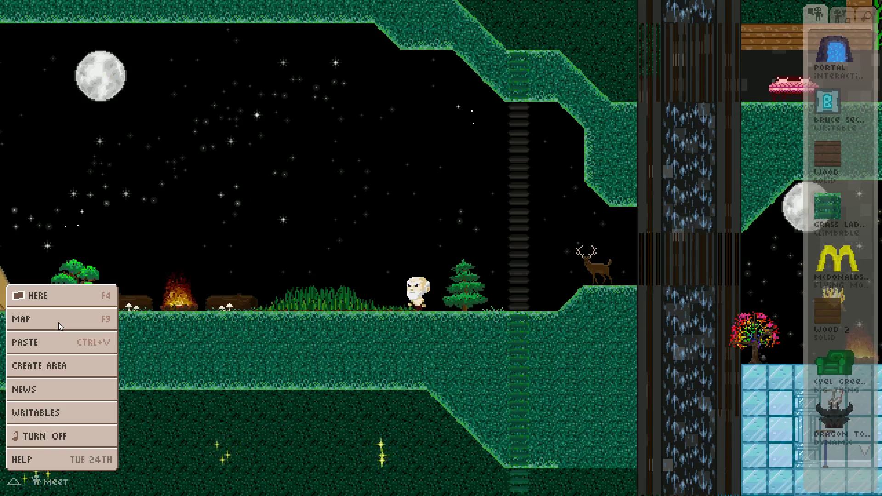
left_click(59, 323)
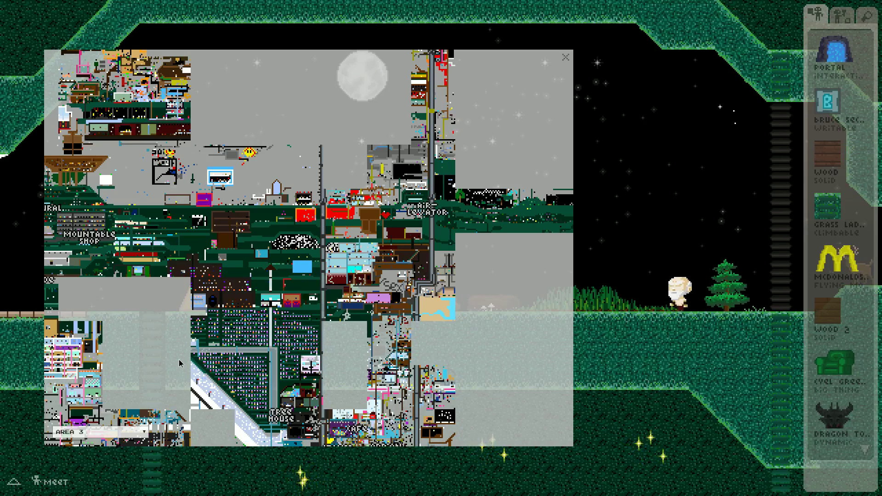
left_click(107, 370)
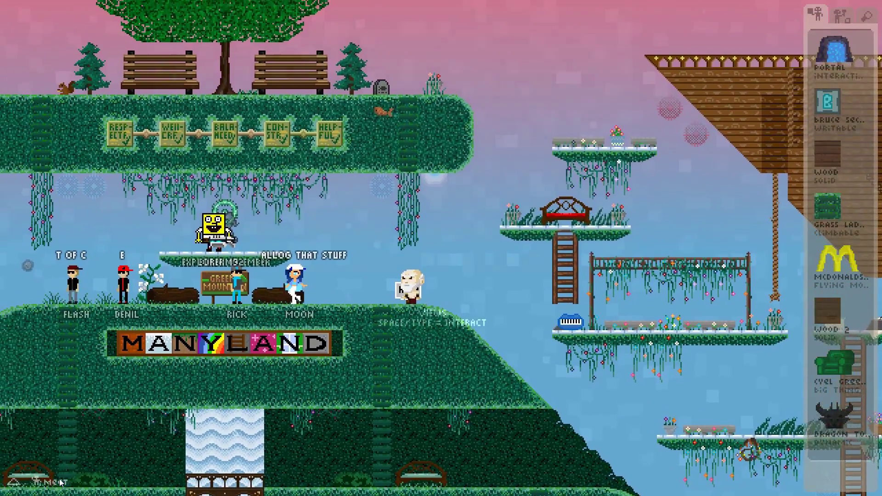
Read the HELP sign, then climb down the ladder and sit in the purple armchair
key("space")
key("Right")
key("Right")
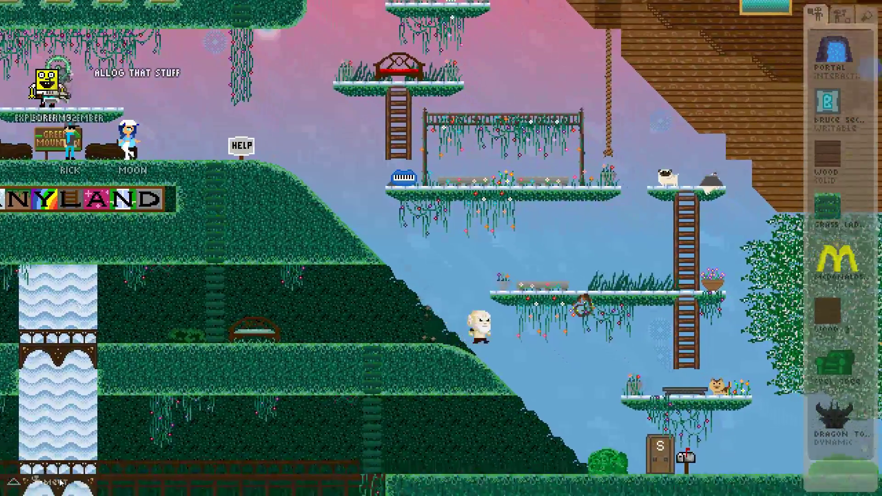
key("Left")
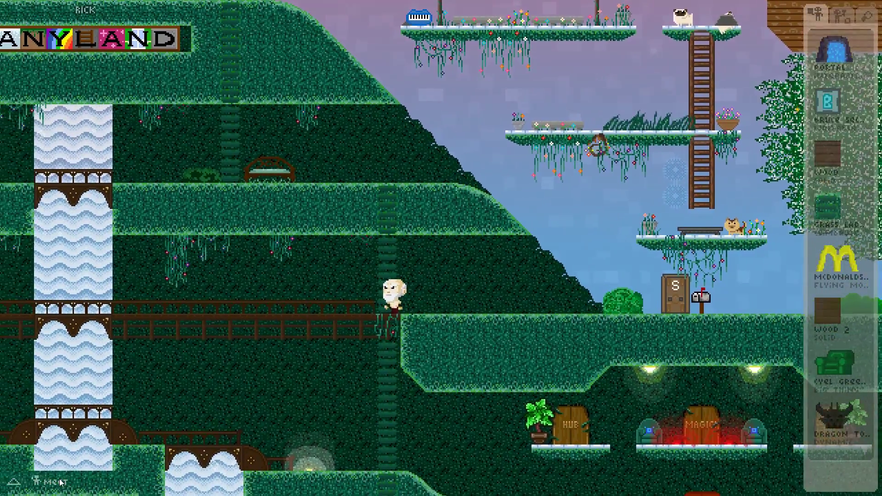
key("Down")
key("Right")
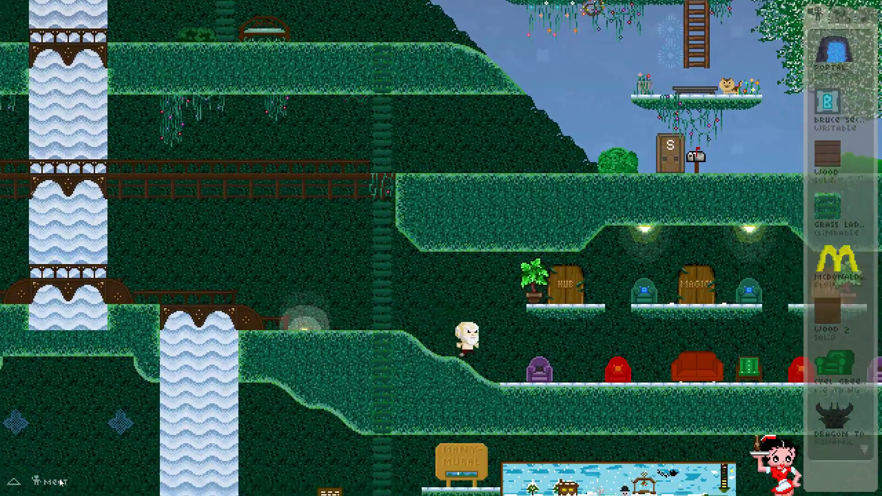
key("Down")
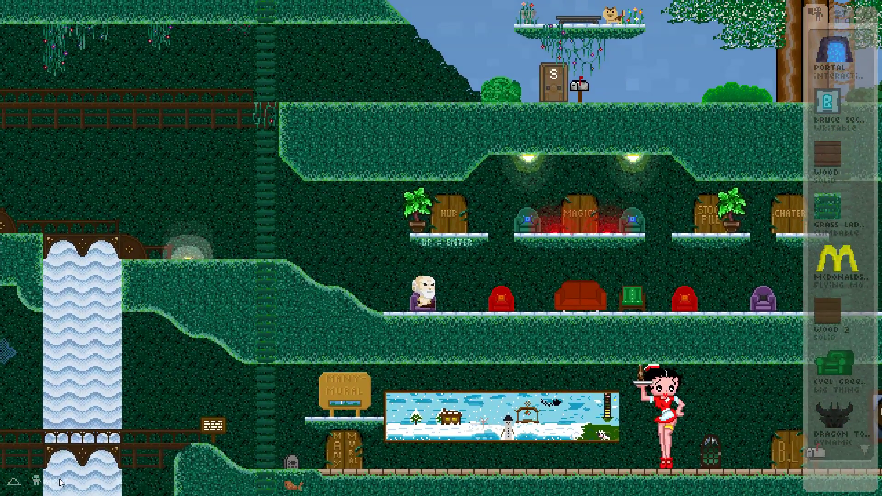
Get up and climb two levels down the ladder to the lower item-board ledge
key("Left")
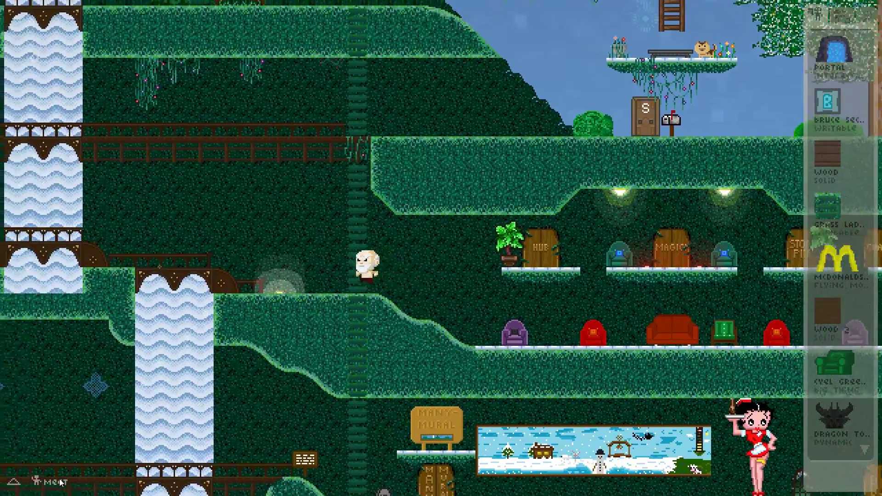
key("Up")
key("Down")
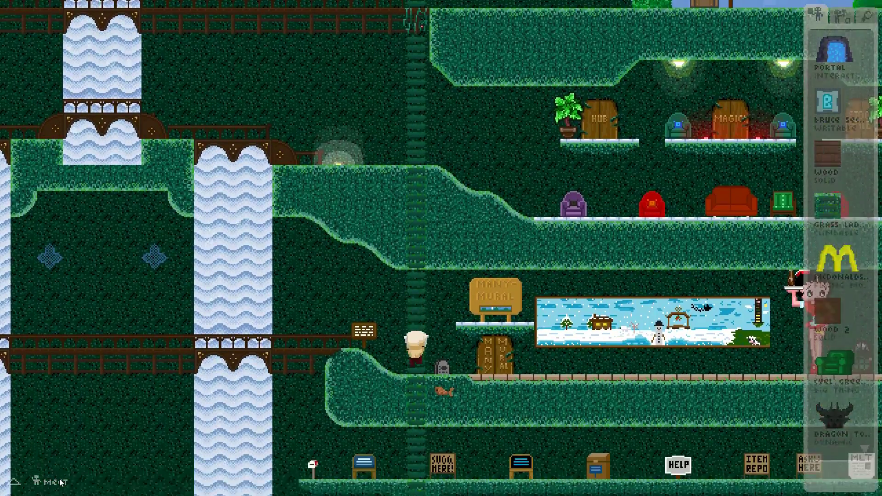
key("Right")
key("Right")
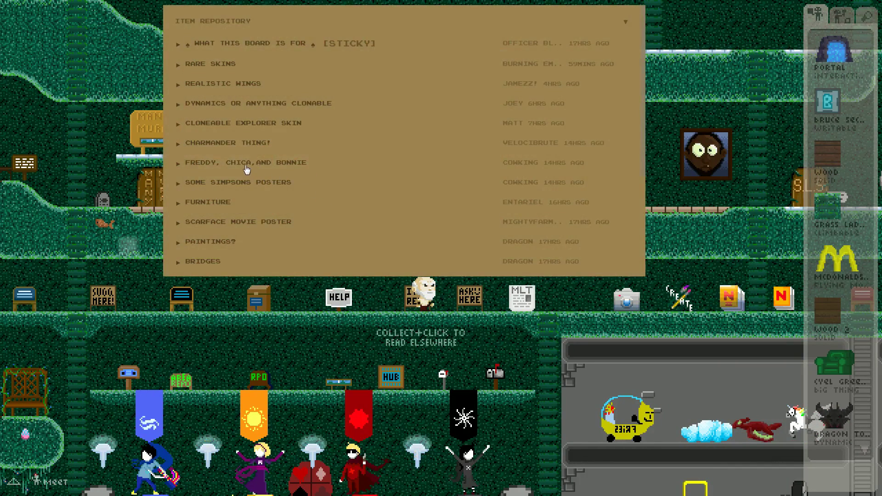
Collect the Bonnie, Chica and Freddy items from their Item Repository post
left_click(245, 170)
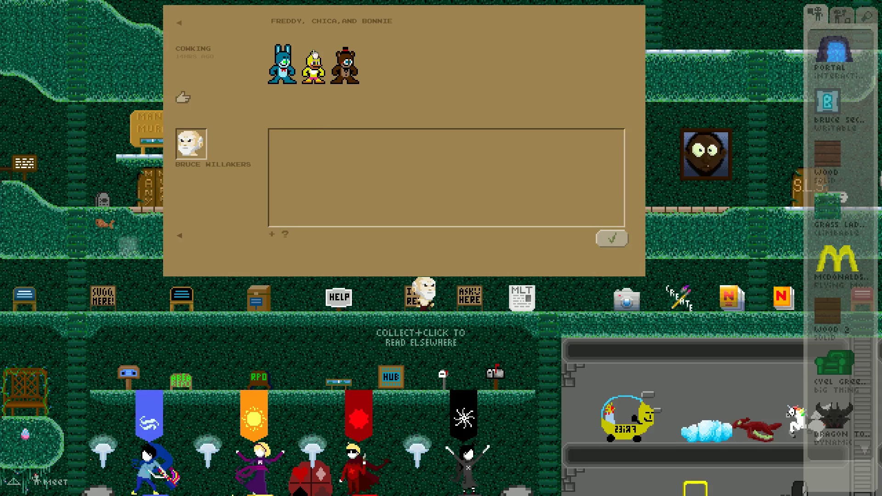
left_click(777, 126)
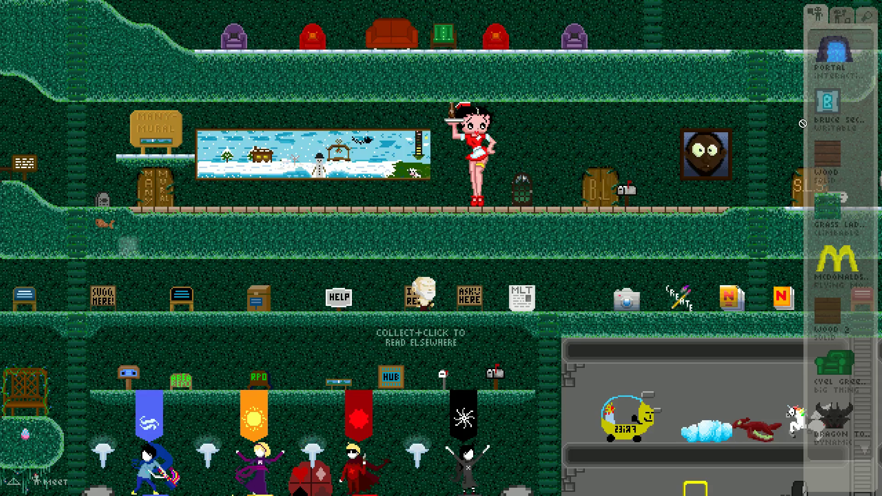
left_click(839, 139)
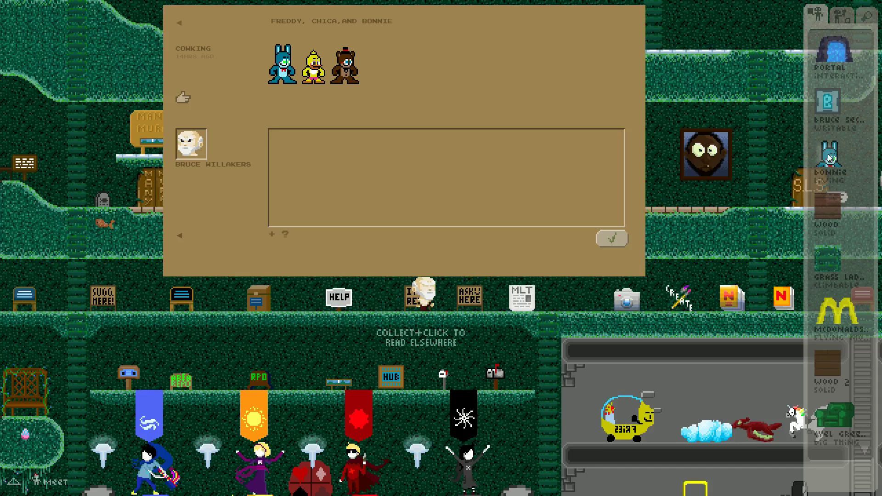
left_click(317, 84)
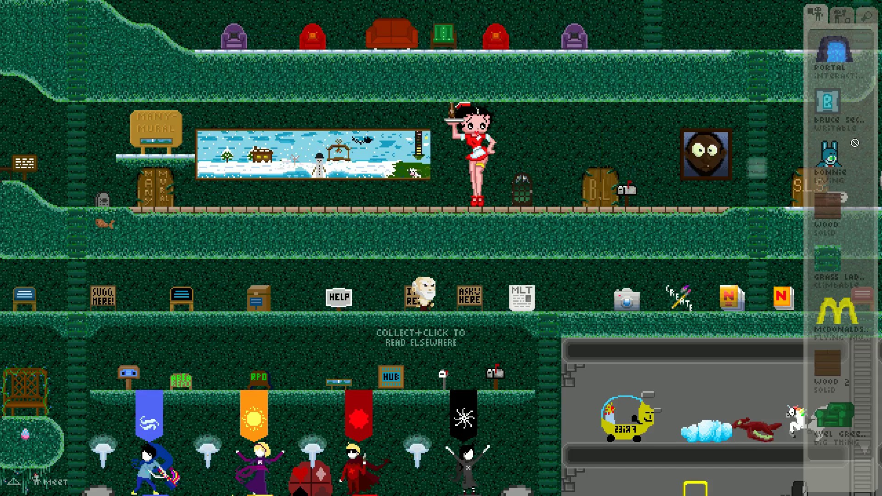
left_click(845, 143)
left_click(845, 175)
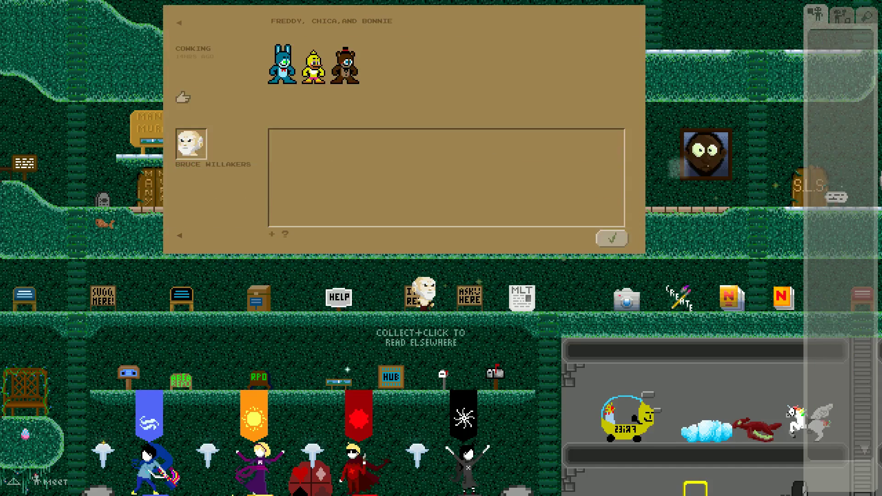
left_click(345, 65)
left_click(180, 26)
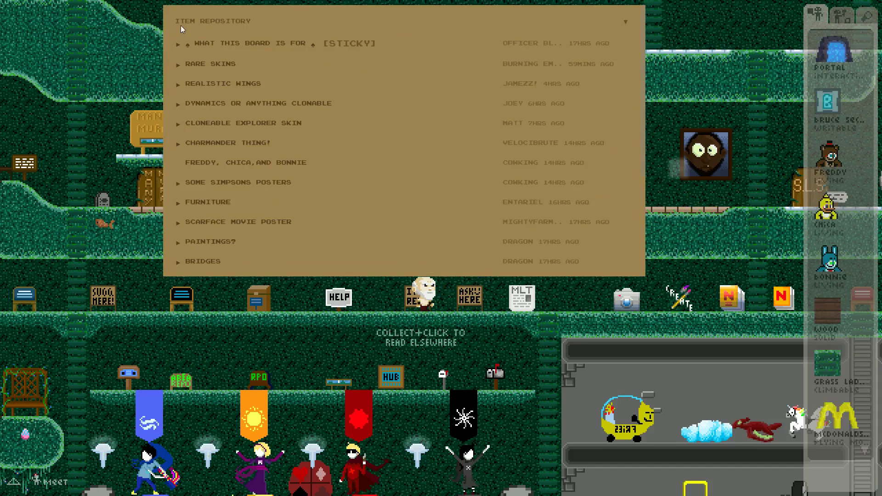
Read back through the older posts in the Furniture thread, then close the board
left_click(219, 210)
scroll(327, 170, "down", 1)
scroll(336, 195, "up", 2)
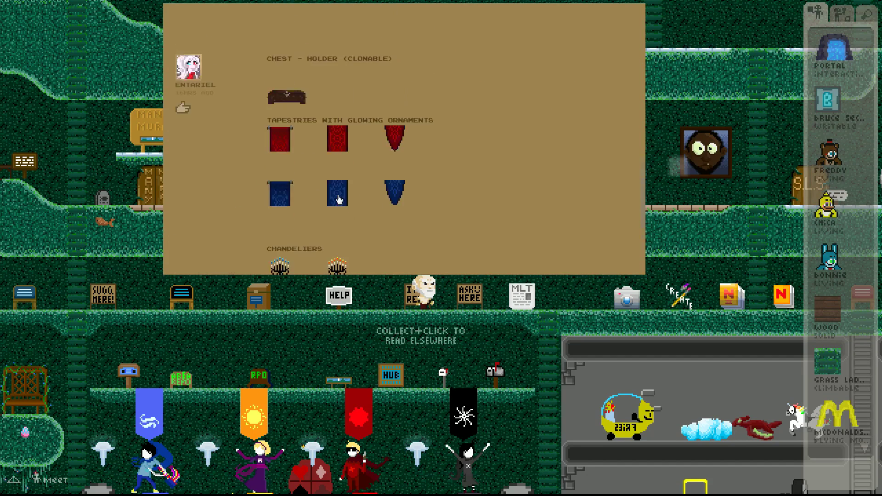
scroll(355, 192, "up", 5)
scroll(354, 192, "down", 3)
scroll(366, 205, "up", 2)
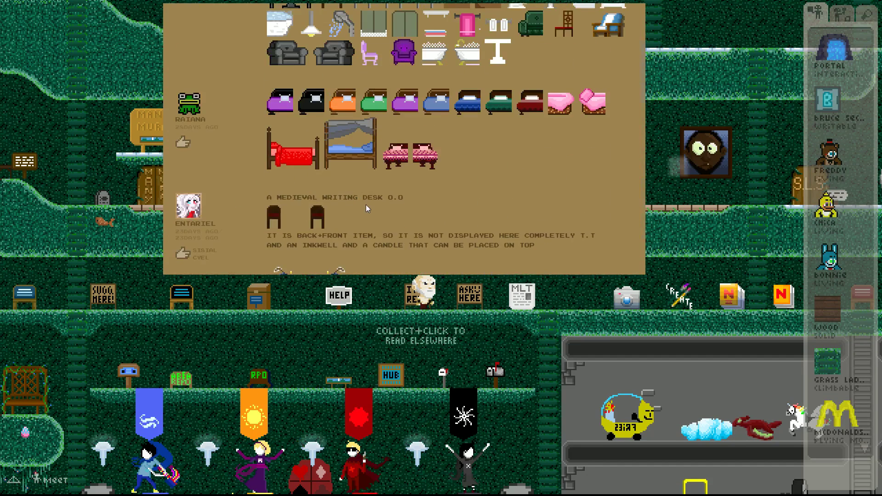
scroll(367, 207, "up", 5)
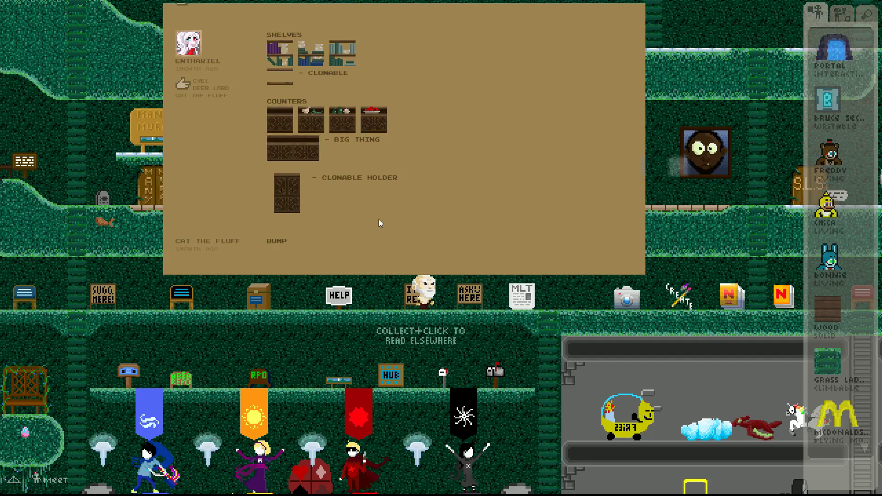
scroll(378, 223, "up", 5)
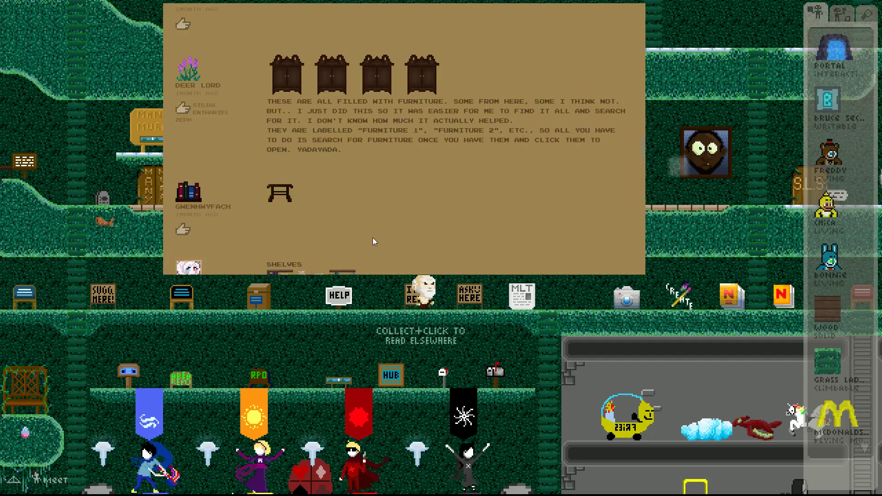
scroll(373, 242, "up", 7)
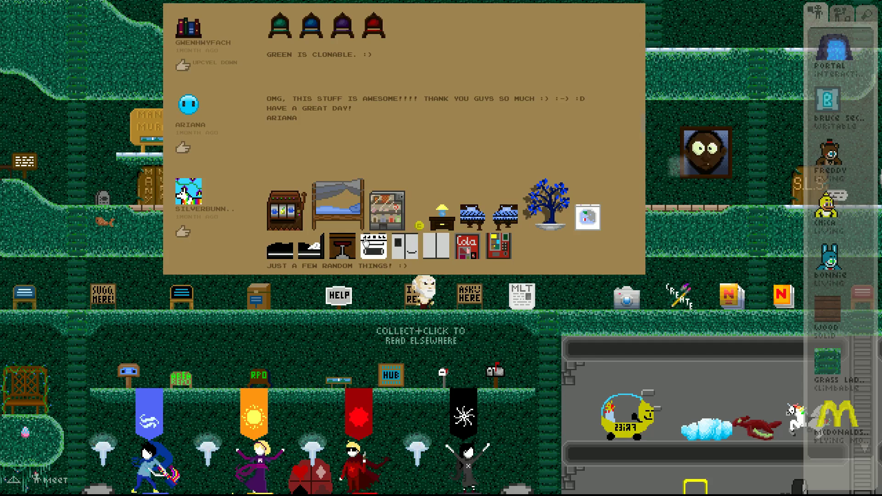
scroll(553, 161, "up", 6)
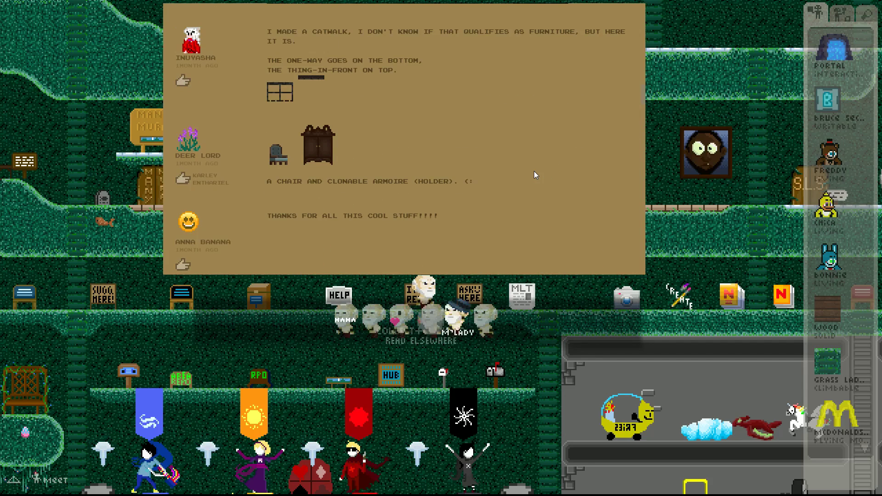
key("Escape")
Collect the ITEM REPO board into the inventory
left_click(409, 269)
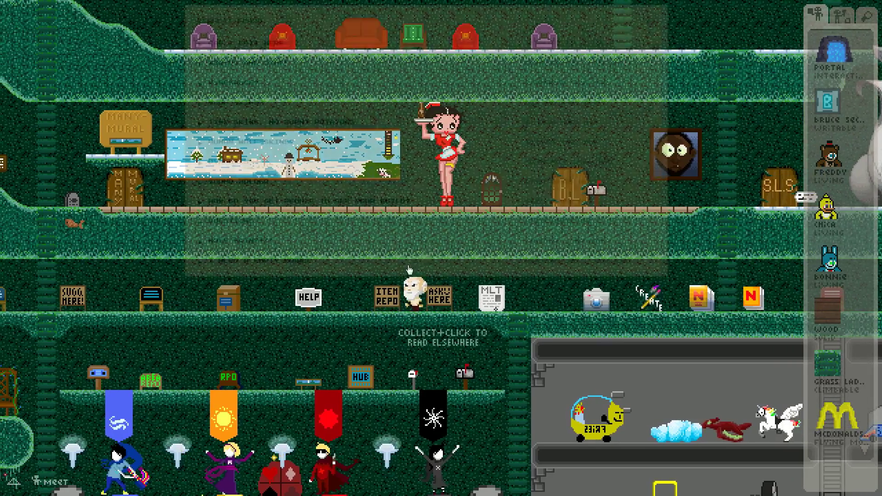
key("Right")
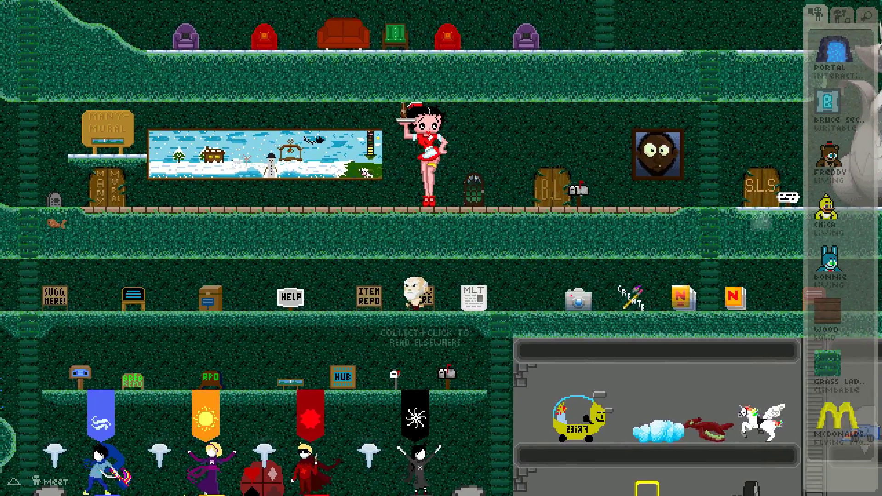
left_click(429, 318)
key("Left")
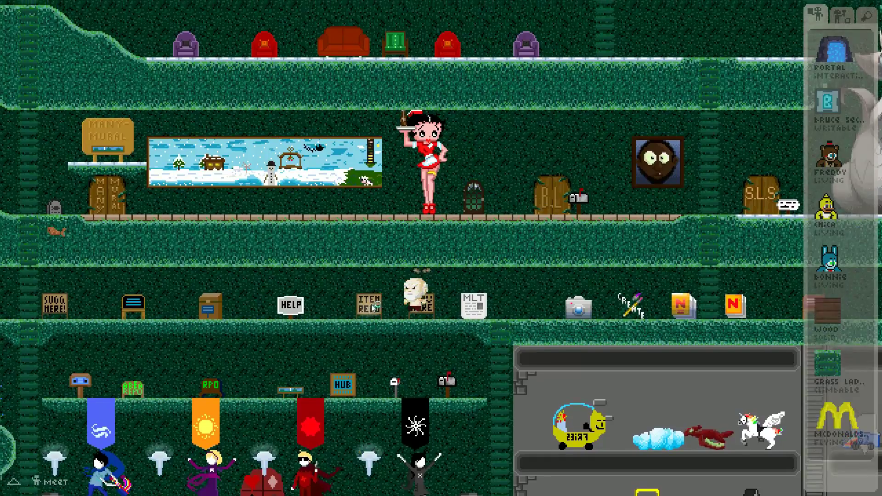
key("Right")
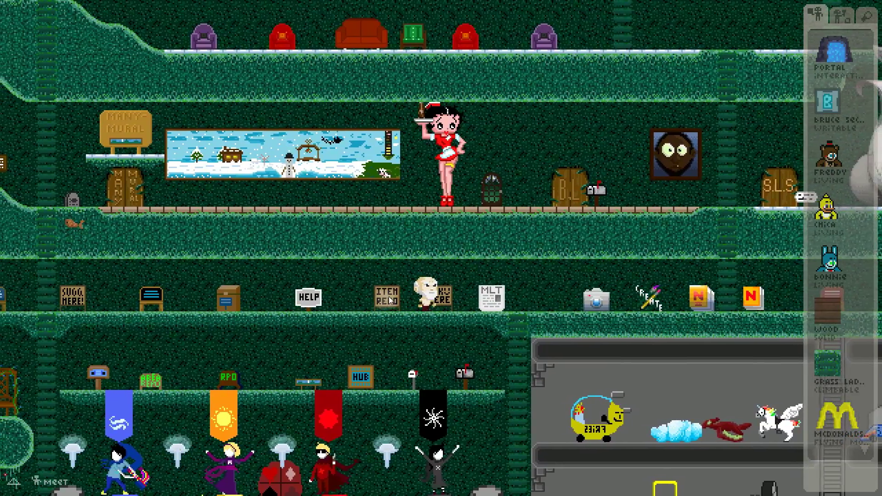
key("Left")
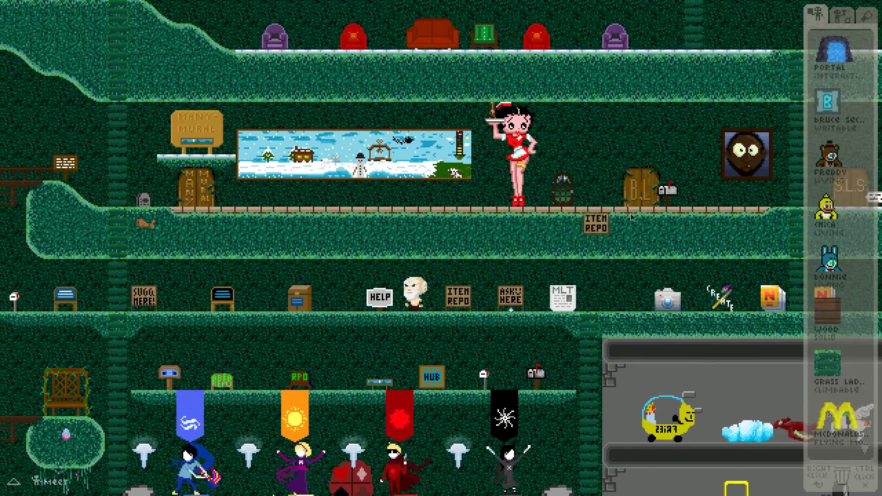
left_click(596, 223)
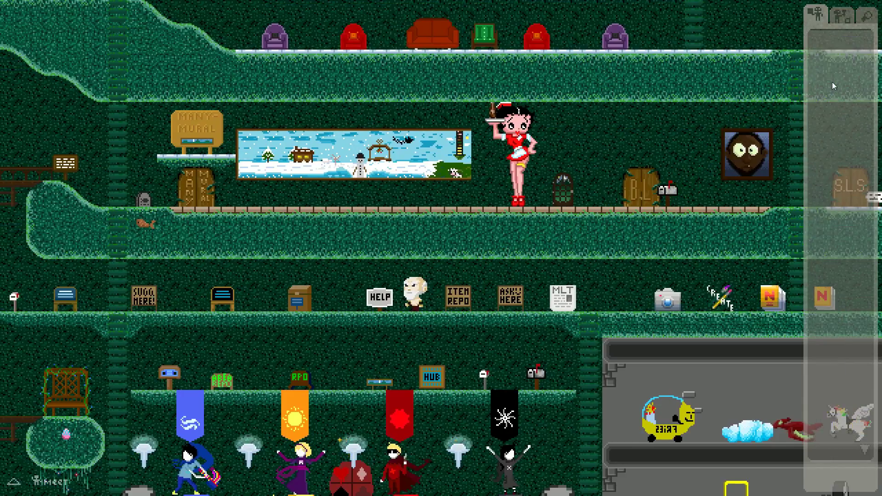
Walk right past the statue and dragon and jump onto the grassy ledge above The Hub
key("Right")
key("Right")
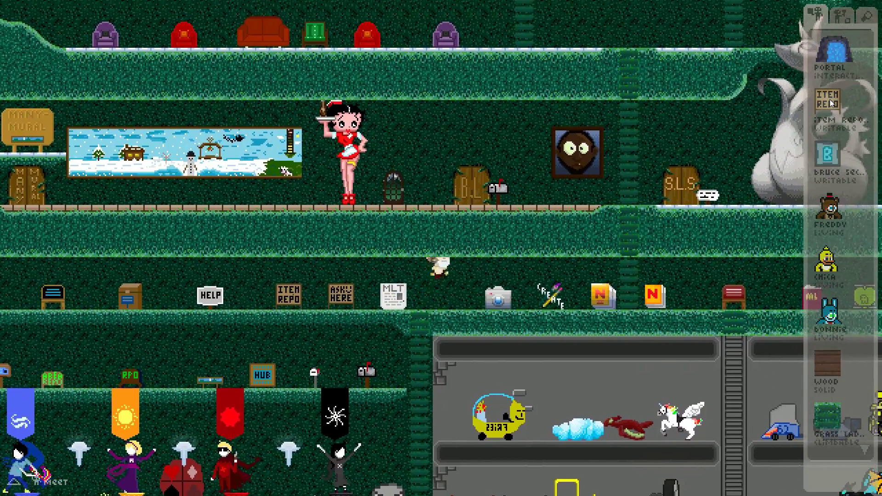
key("Right")
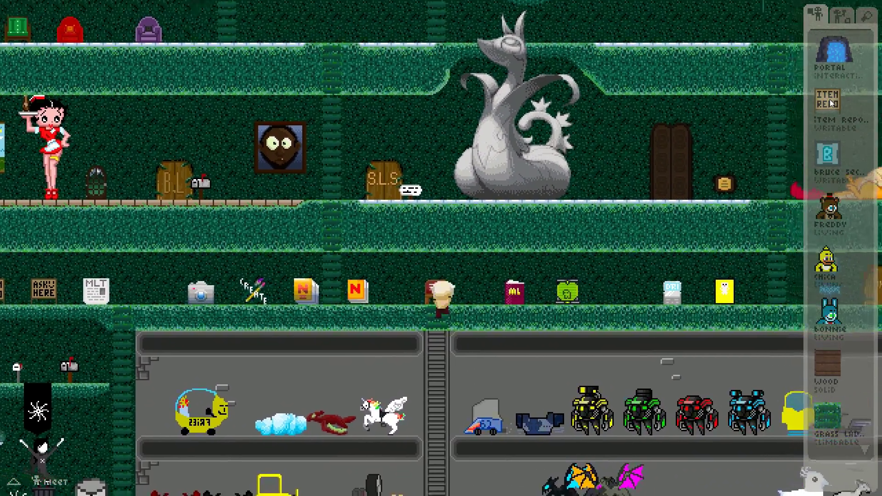
key("Right")
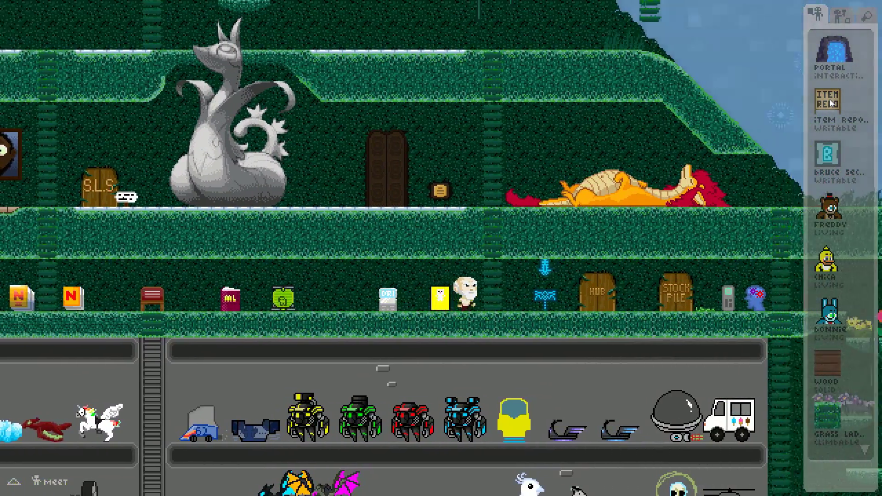
key("Right")
key("Up")
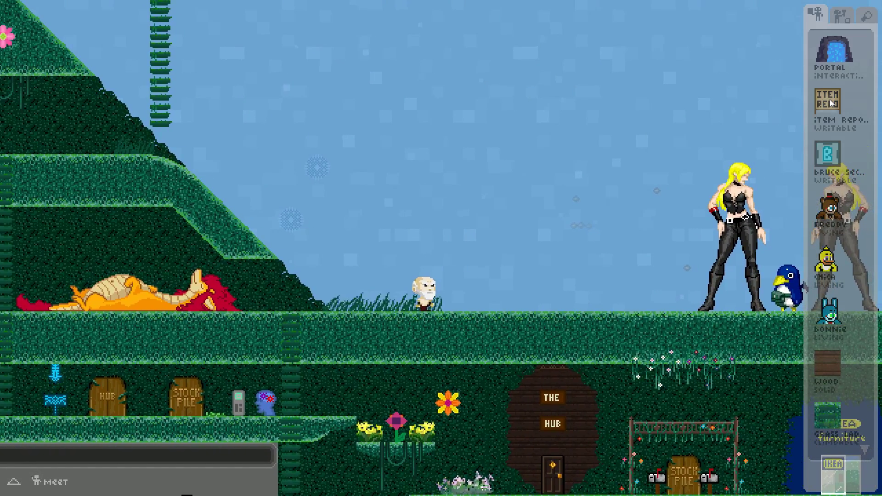
Browse the Item Repository thread list, close it, and bring up the main game menu
left_click(831, 102)
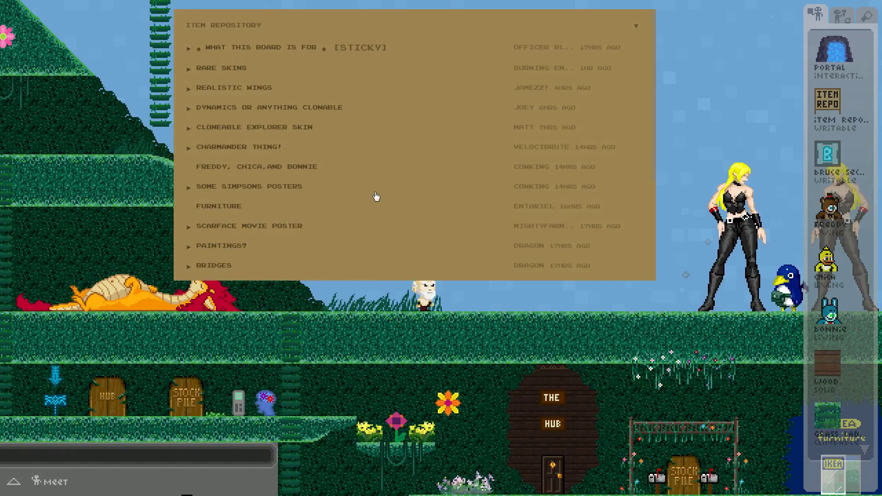
scroll(367, 202, "down", 5)
key("Escape")
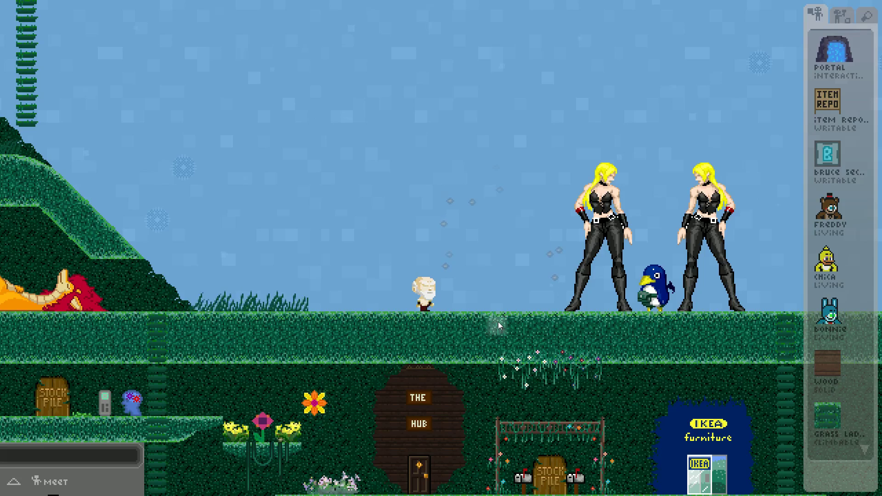
left_click(14, 483)
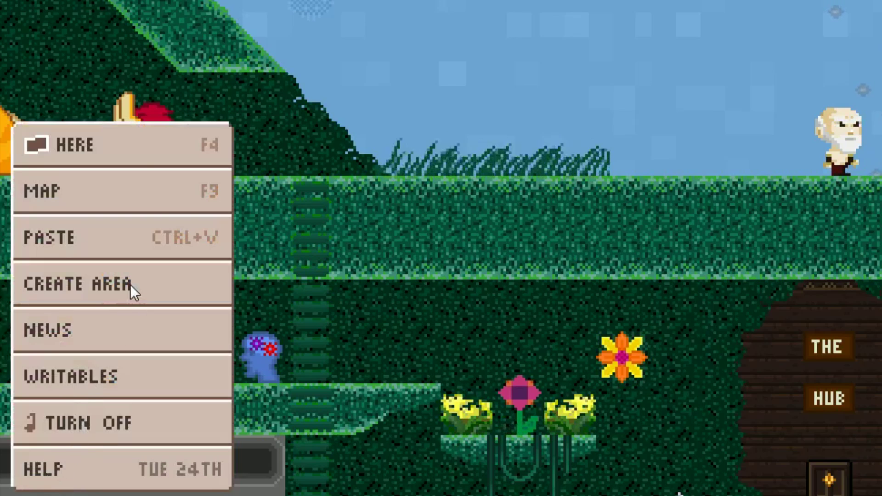
left_click(130, 286)
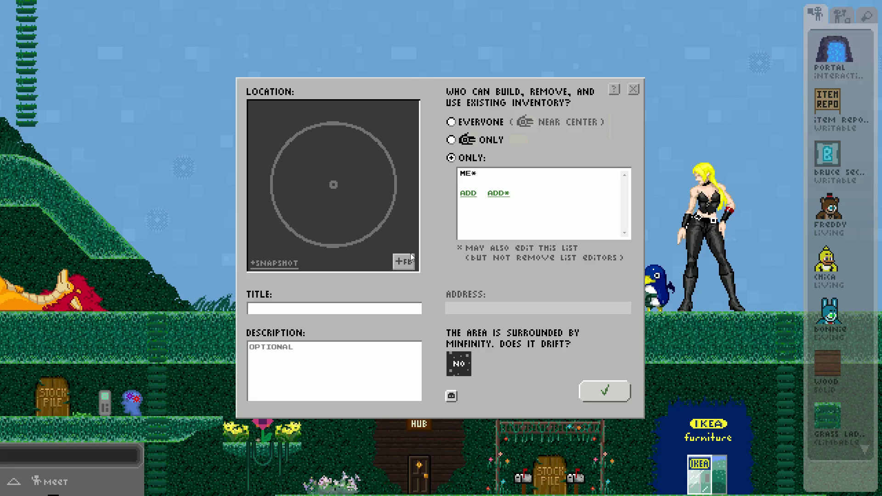
left_click(638, 88)
left_click(840, 17)
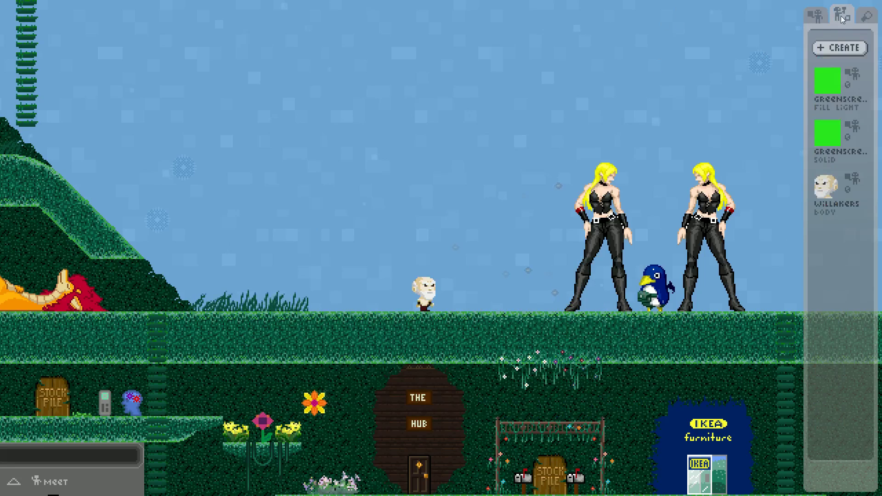
left_click(831, 49)
left_click(387, 96)
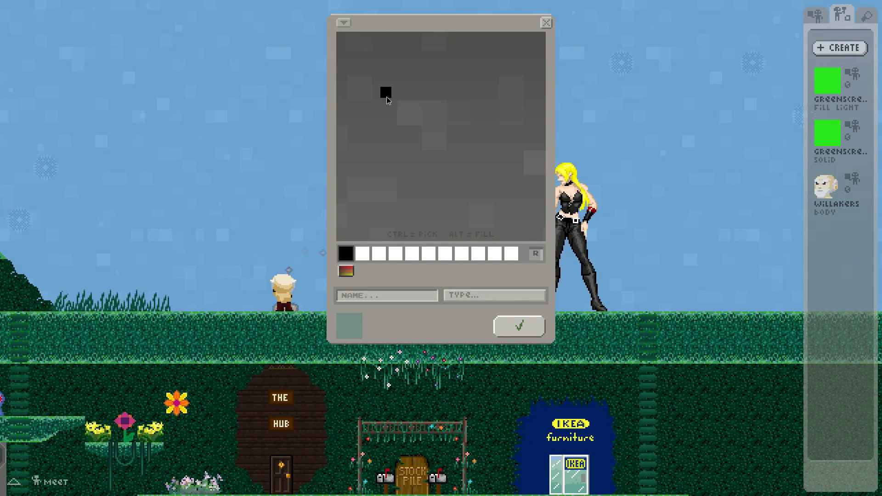
mouse_move(387, 96)
left_mouse_down()
mouse_move(508, 115)
mouse_move(415, 200)
mouse_move(375, 178)
left_mouse_up()
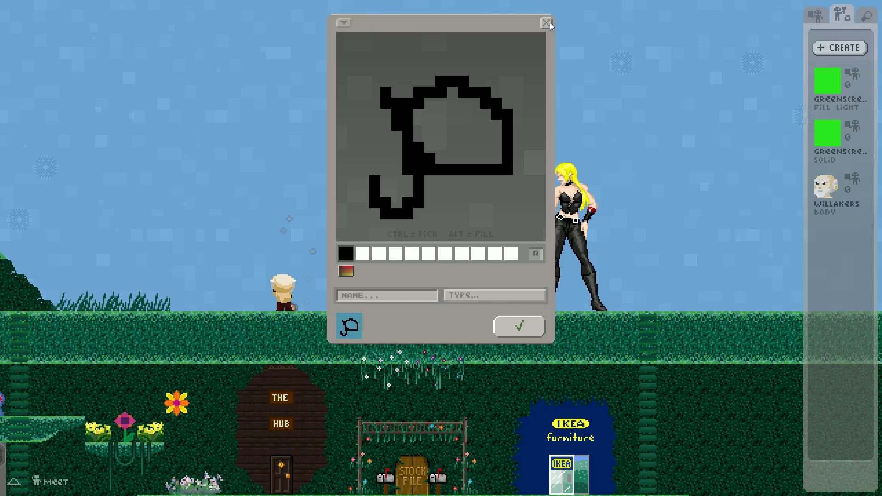
key("Escape")
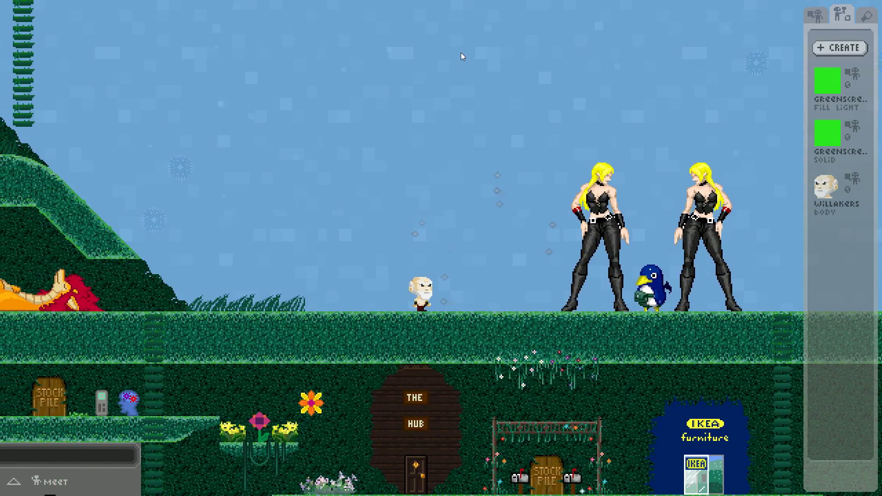
left_click(816, 17)
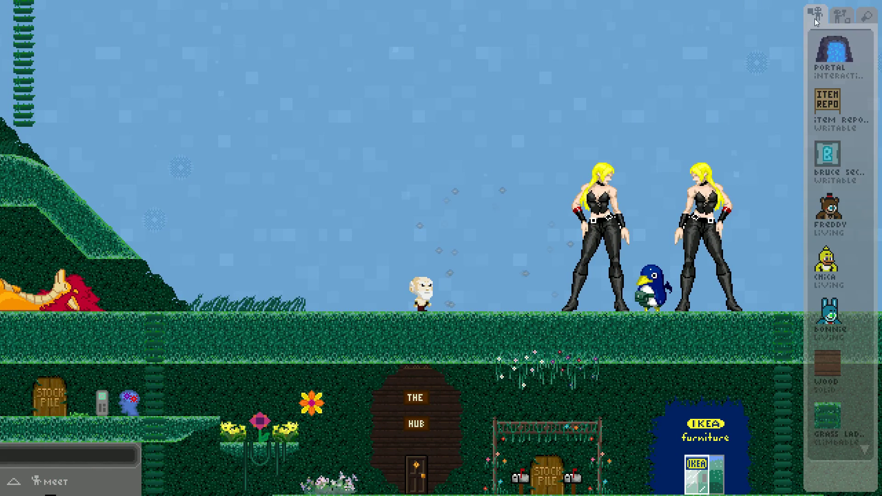
Start a new area, drag its location marker to the upper left outside the ring, and toggle build permission
left_click(13, 482)
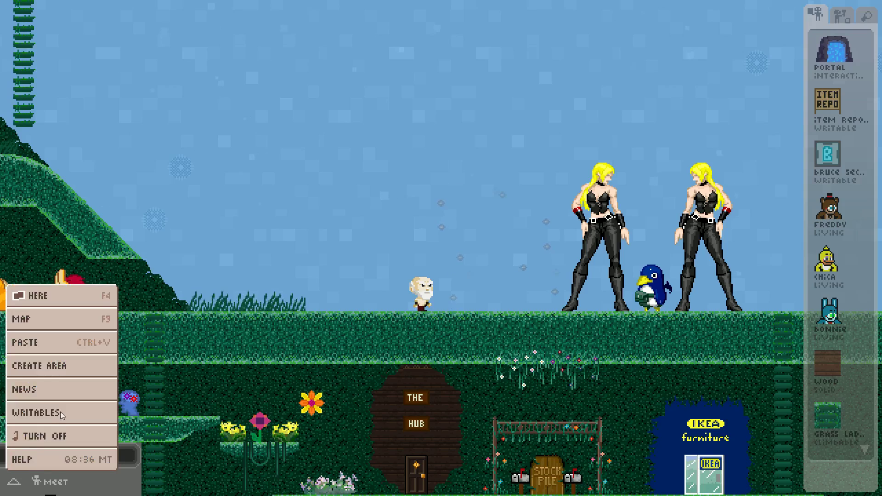
left_click(64, 368)
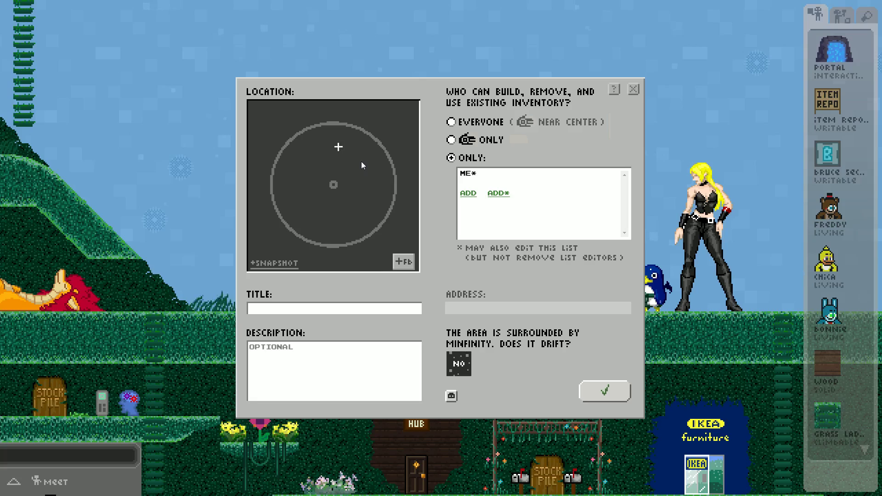
left_click(368, 198)
left_click(398, 153)
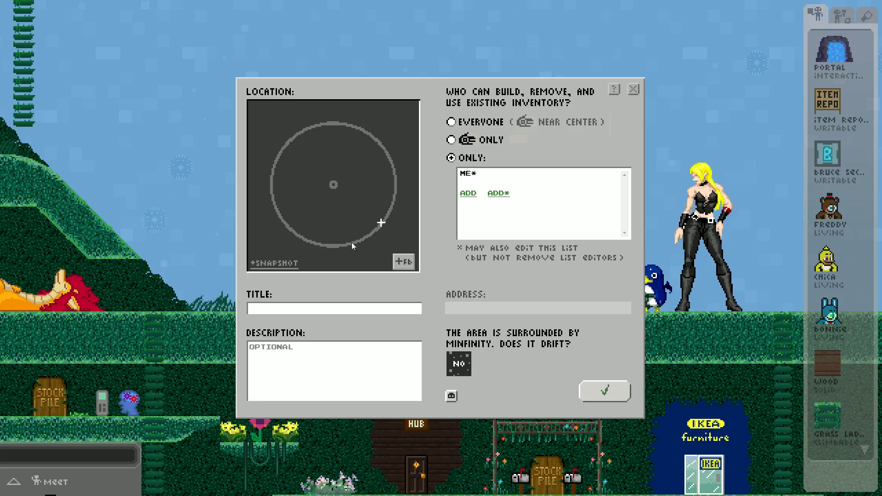
mouse_move(352, 243)
left_mouse_down()
mouse_move(285, 236)
mouse_move(268, 181)
mouse_move(286, 132)
left_mouse_up()
left_click(269, 131)
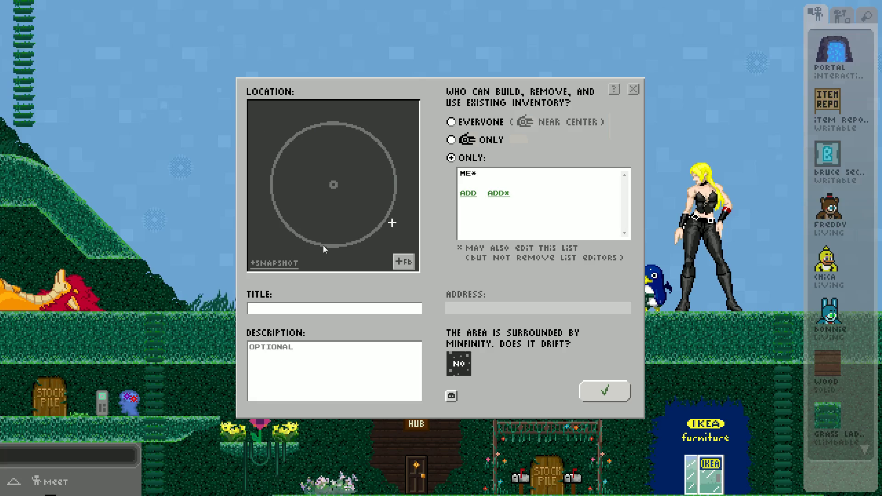
left_click_drag(261, 147, 276, 123)
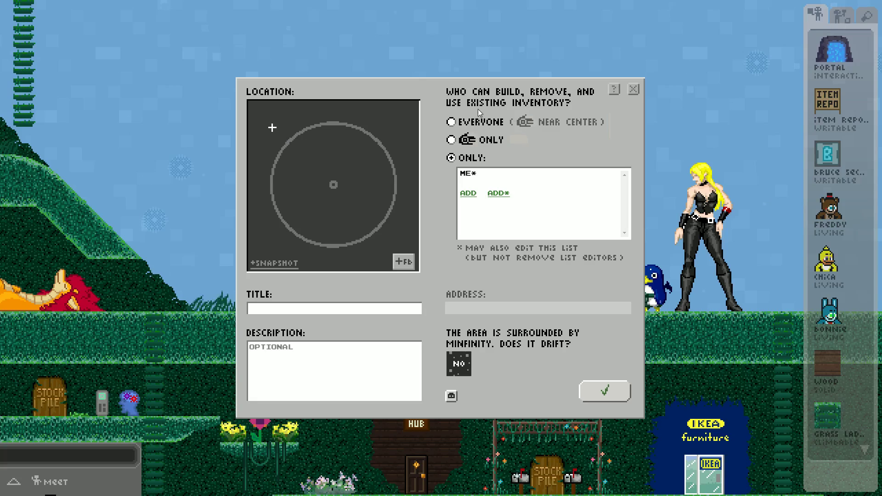
left_click(451, 122)
left_click(435, 339)
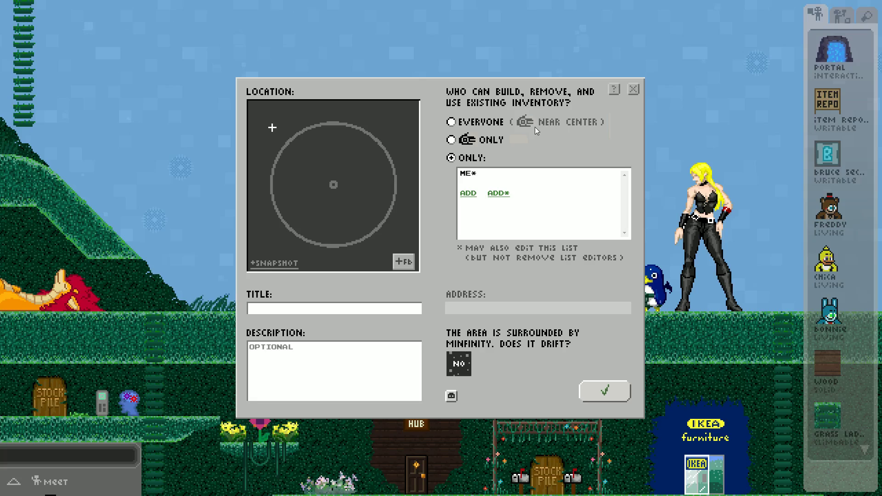
left_click(466, 143)
left_click(437, 339)
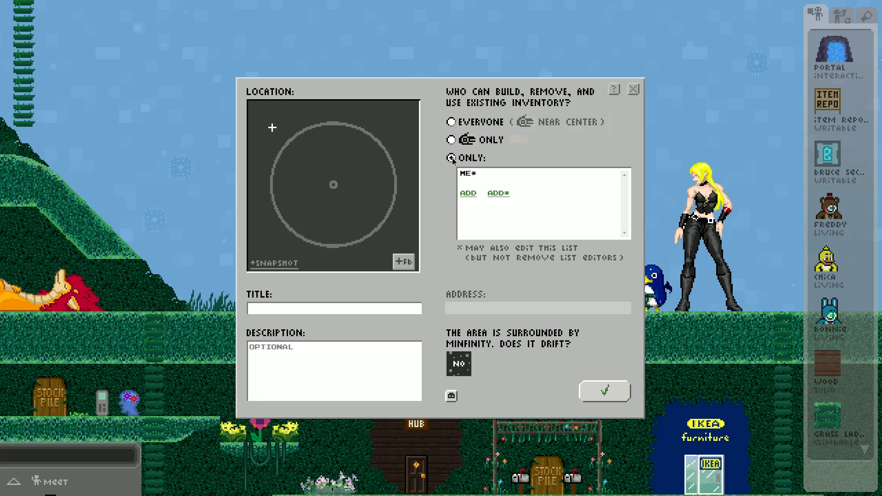
left_click(468, 195)
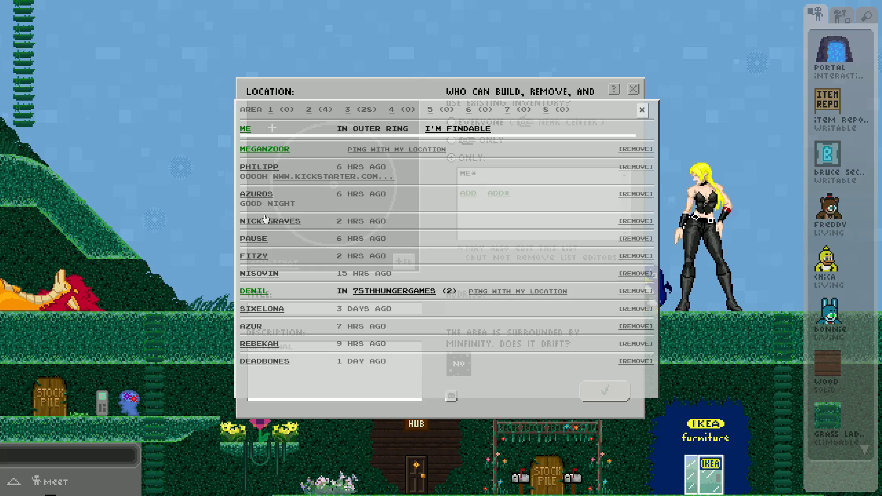
Add one player to the new area's builder list
left_click(265, 149)
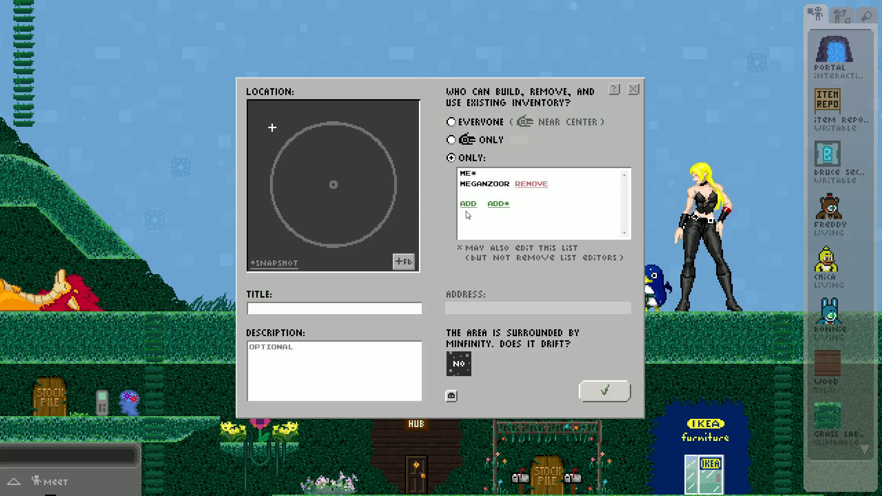
left_click(468, 203)
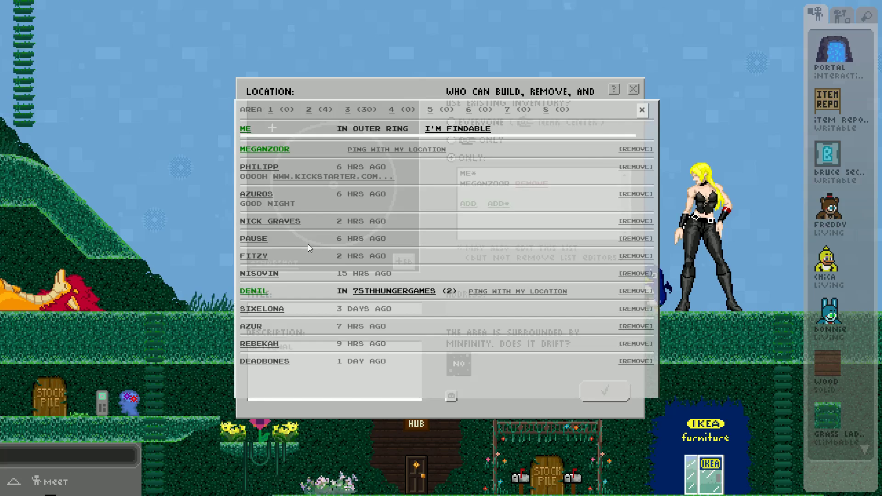
left_click(254, 291)
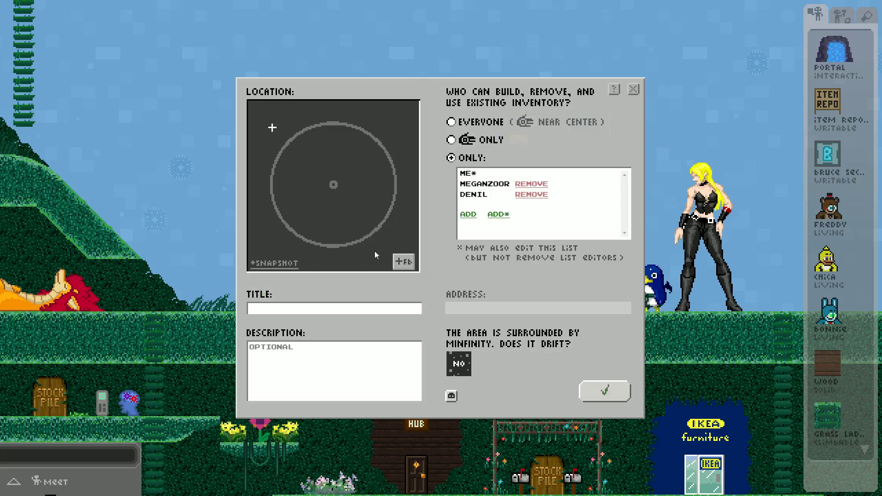
Add a second player who may also edit the builder list, and enter title ROBSOTHERWORLD
left_click(500, 215)
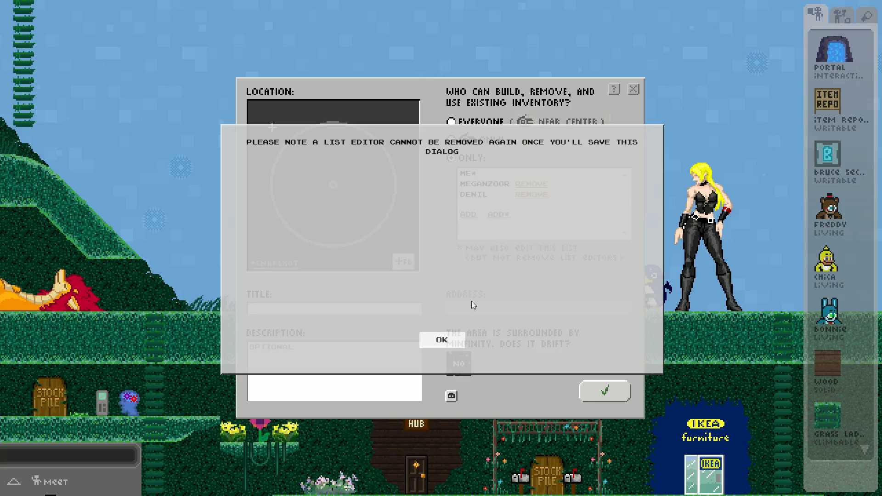
left_click(443, 342)
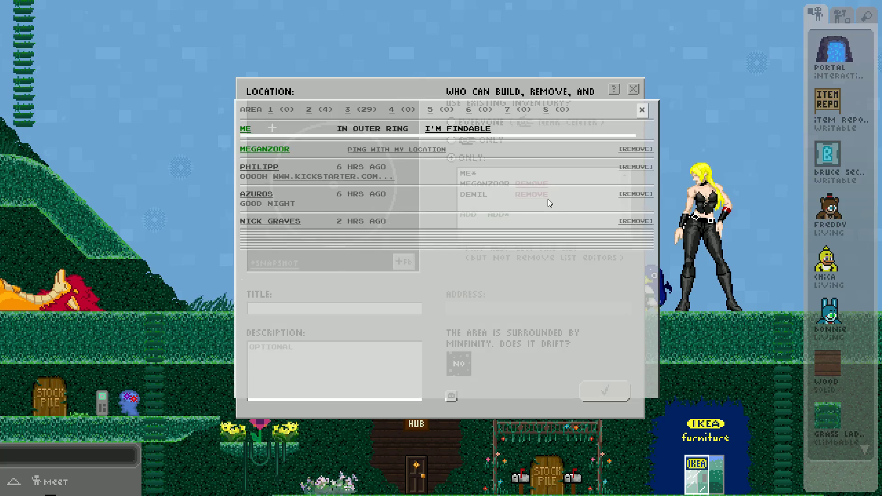
left_click(644, 110)
left_click(539, 184)
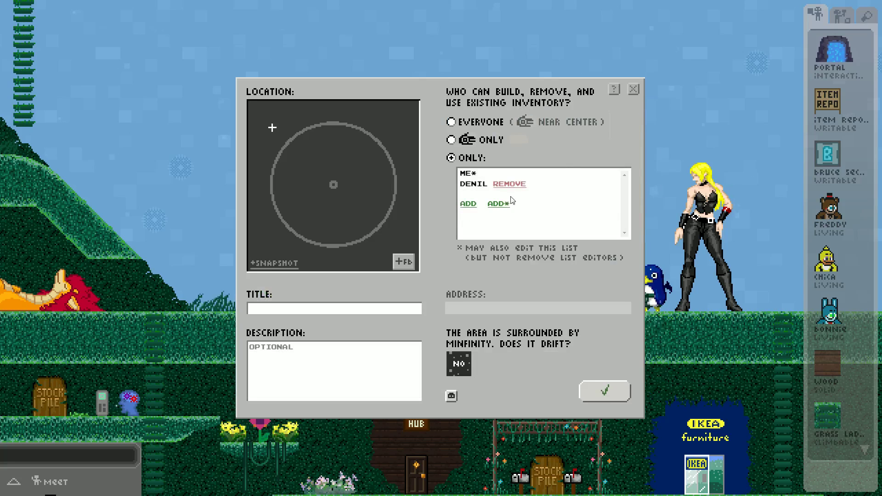
left_click(497, 204)
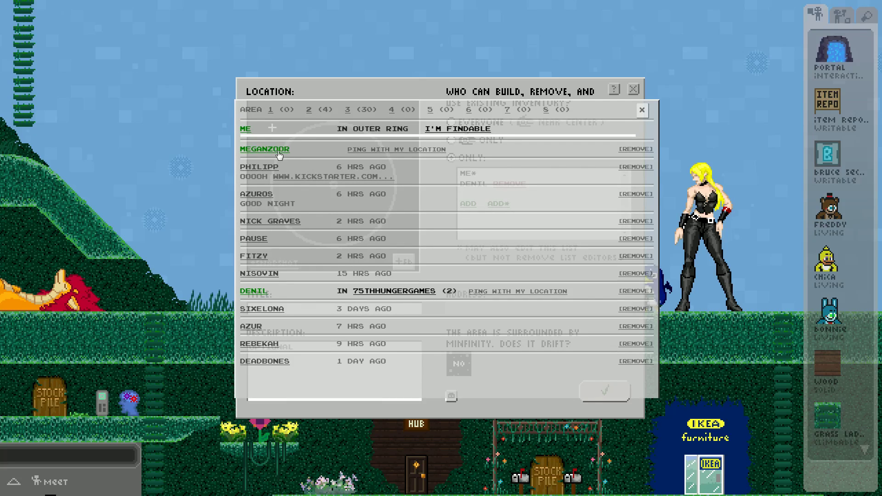
left_click(278, 151)
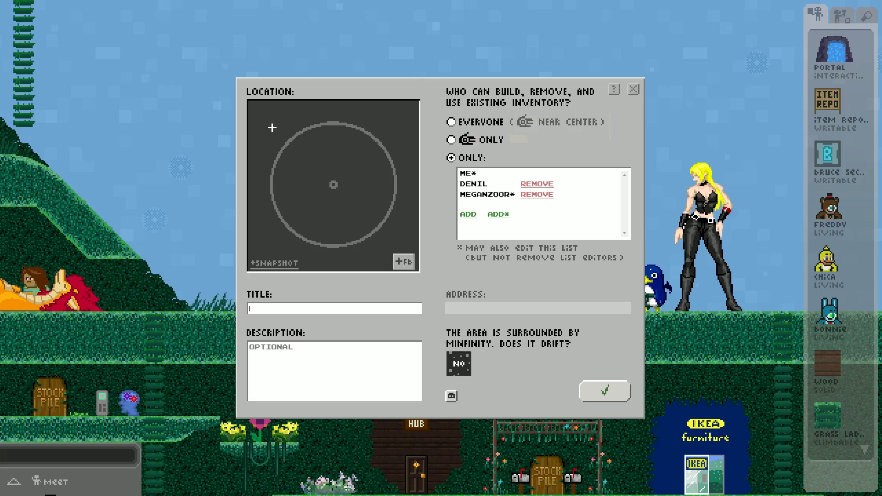
type("ROBSOTHERWORLD")
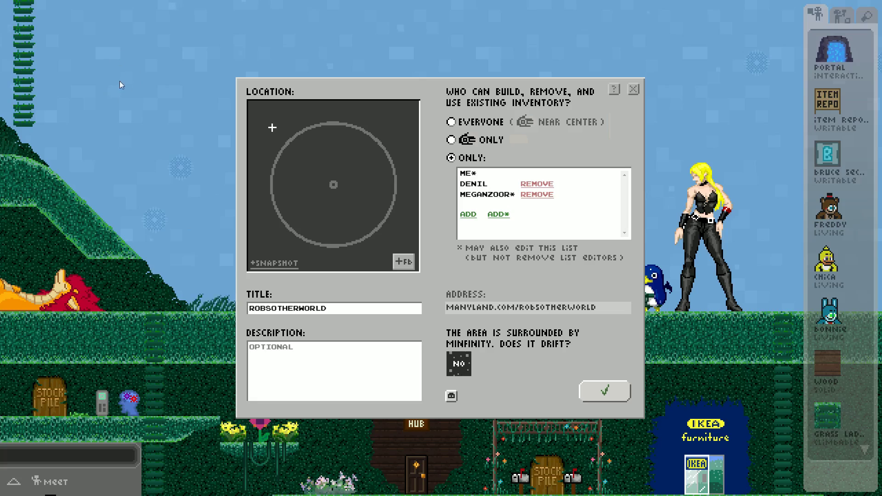
Try drifting at 20% speed, set drift back to no, and save the ROBSOTHERWORLD area
left_click(465, 368)
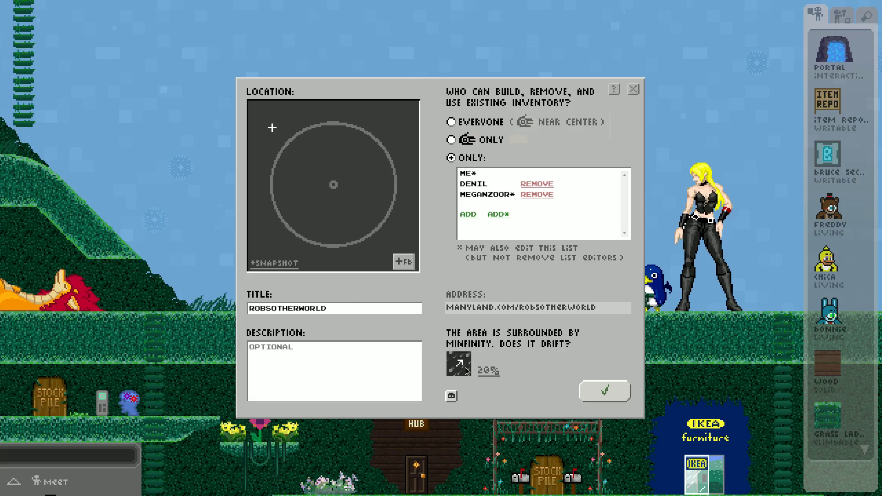
left_click(465, 369)
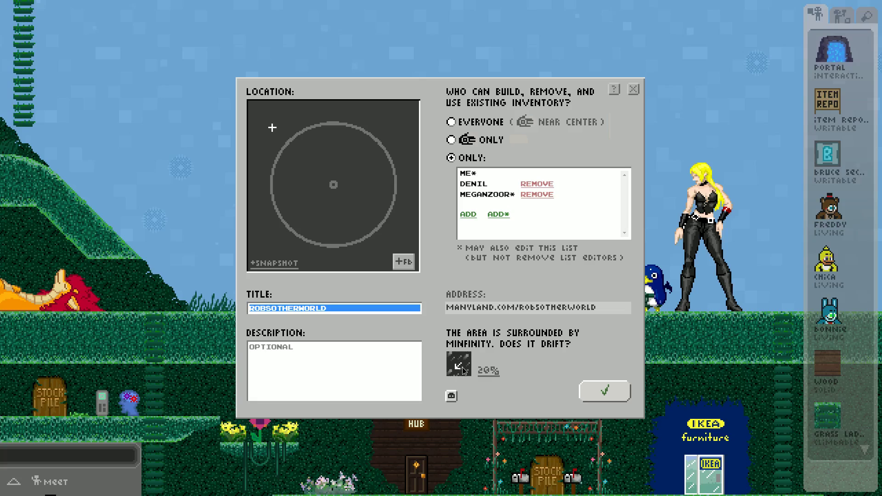
left_click(464, 370)
left_click(487, 369)
left_click(457, 346)
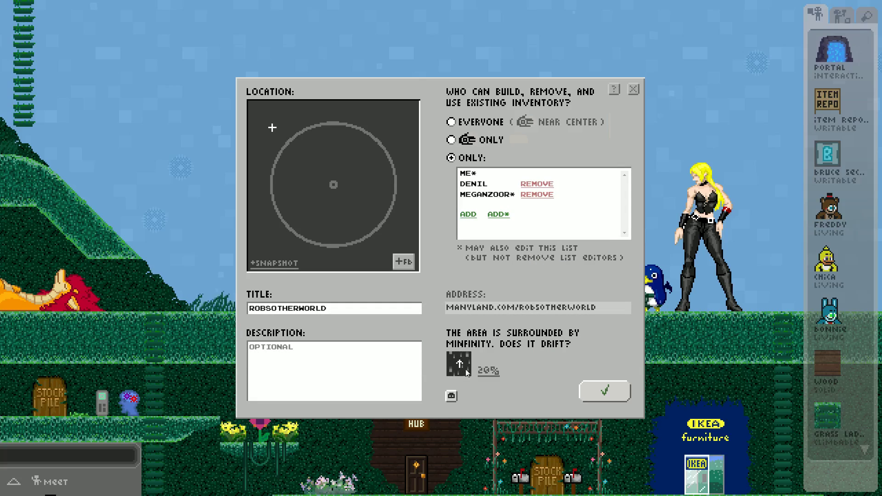
left_click(463, 366)
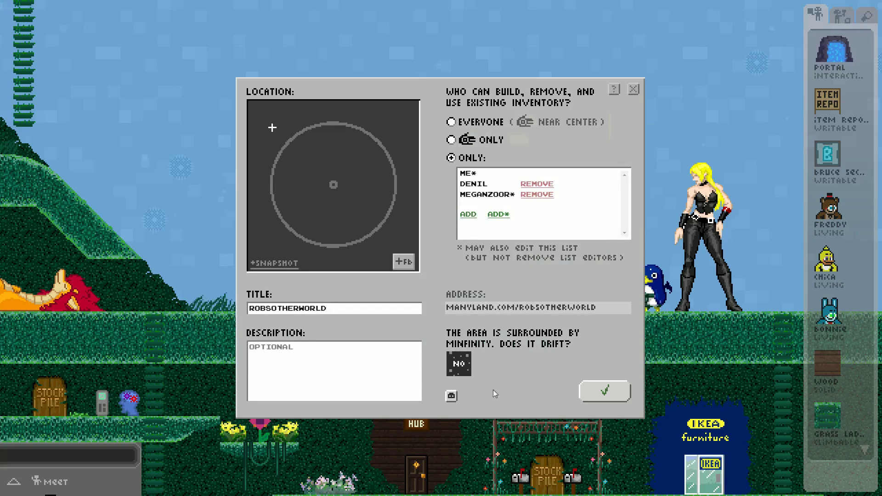
left_click(602, 390)
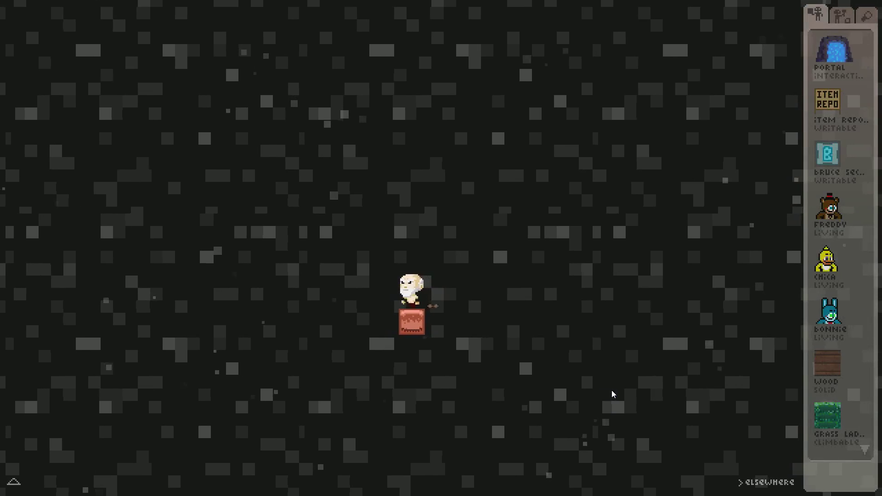
Step off the starting block and place Wood blocks from the sidebar beside the red block
key("Left")
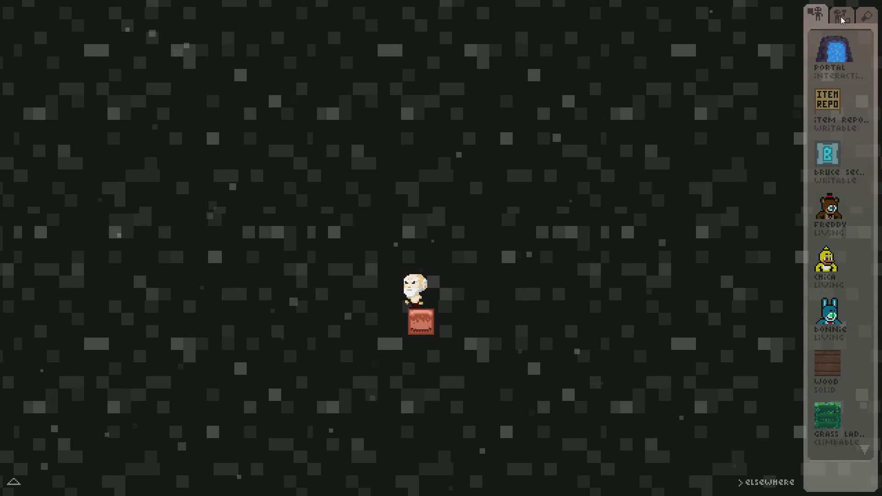
scroll(830, 262, "down", 5)
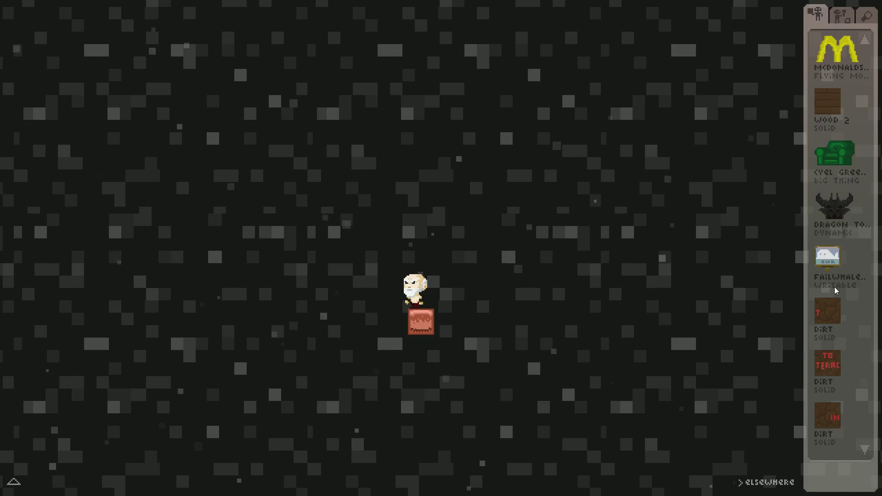
scroll(834, 286, "up", 5)
mouse_move(830, 363)
left_mouse_down()
mouse_move(610, 351)
mouse_move(450, 326)
left_mouse_up()
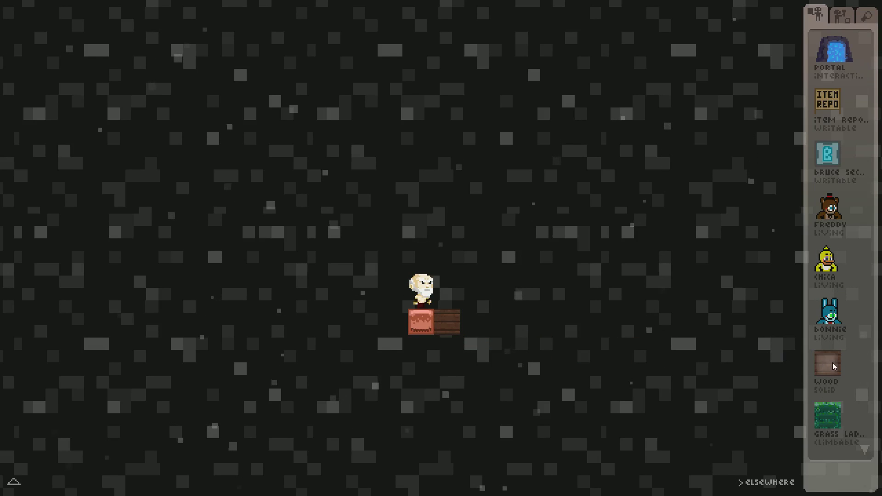
mouse_move(833, 363)
left_mouse_down()
mouse_move(500, 319)
mouse_move(827, 365)
left_mouse_up()
Extend the wood platform right and left past the red block, then walk along it
left_click_drag(449, 328, 616, 324)
left_click_drag(468, 327, 226, 324)
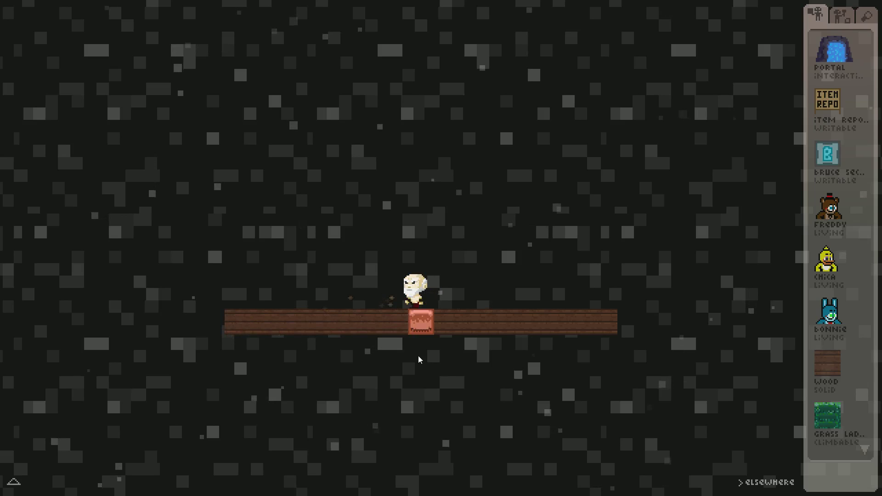
key("a")
key("d")
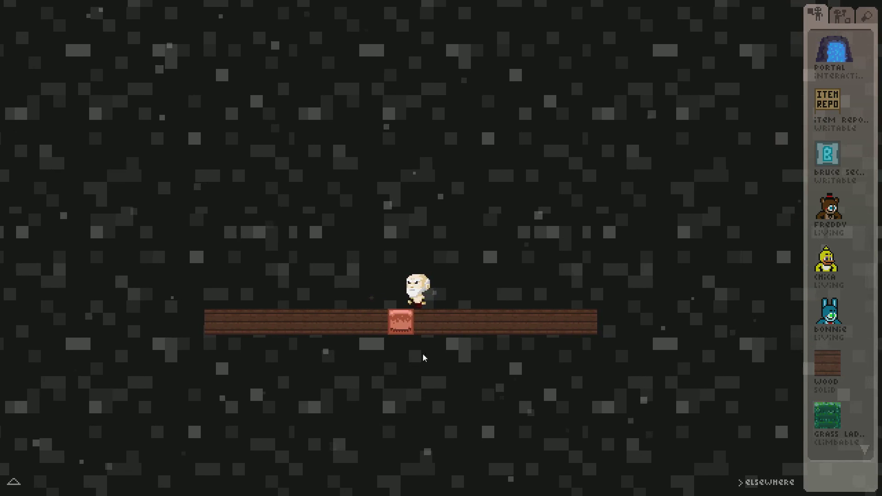
scroll(842, 385, "down", 3)
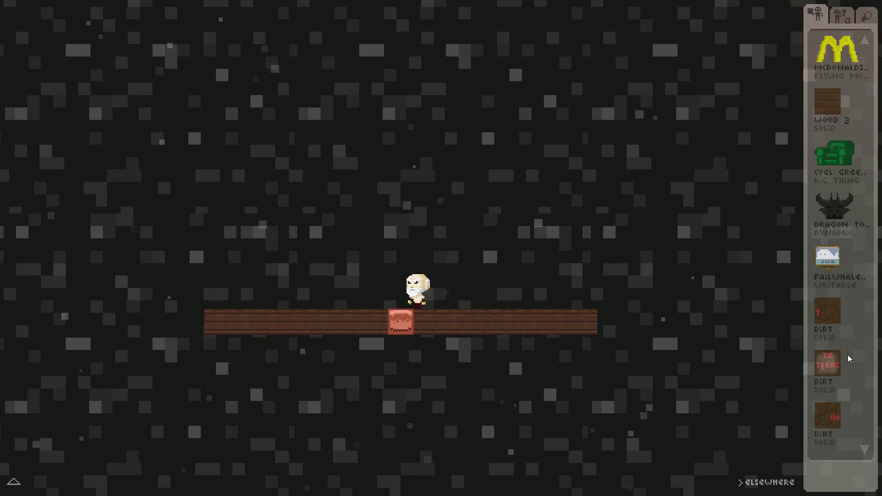
scroll(848, 355, "down", 3)
scroll(848, 355, "up", 6)
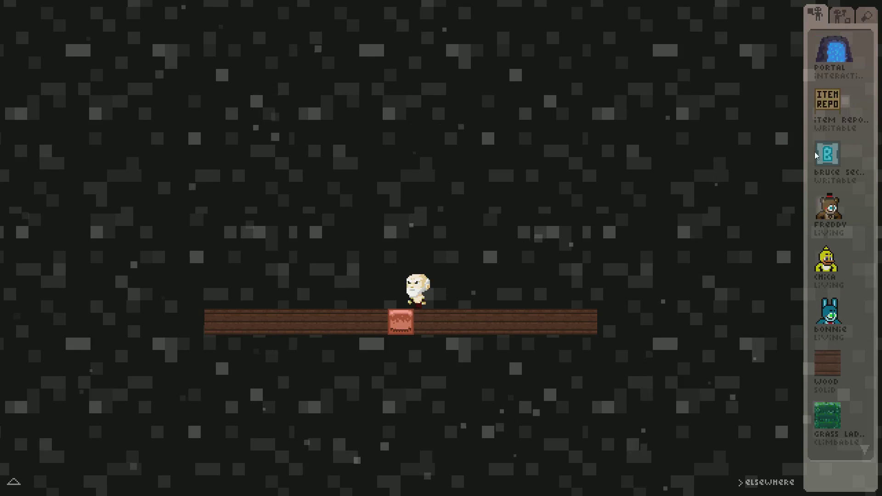
Start a new creation from the creations list and sketch a rough circle on its canvas
left_click(842, 15)
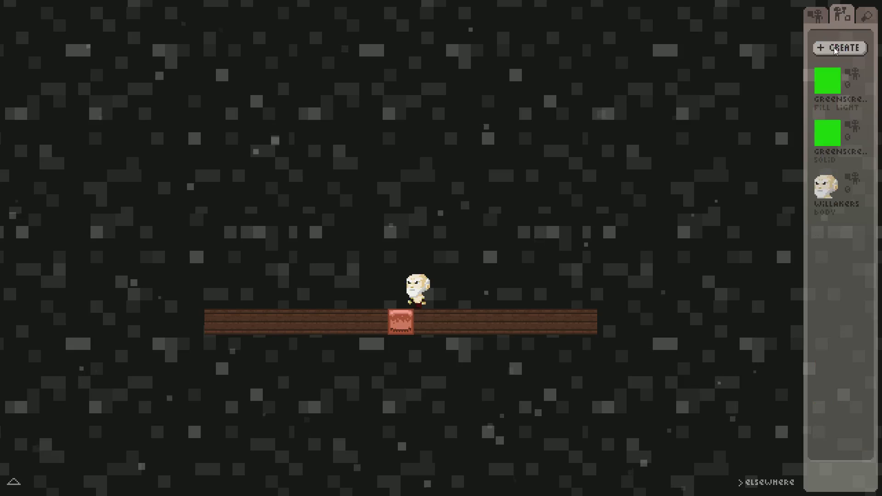
left_click(839, 48)
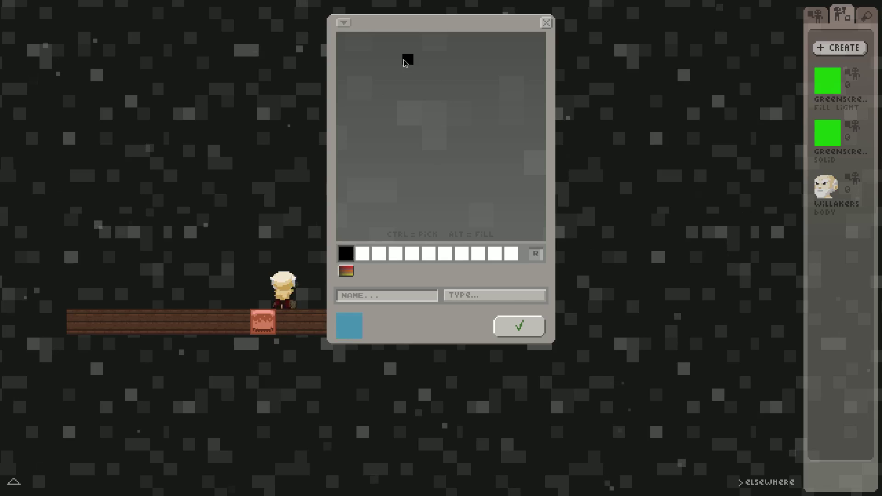
mouse_move(404, 61)
left_mouse_down()
mouse_move(423, 171)
mouse_move(461, 70)
mouse_move(405, 64)
left_mouse_up()
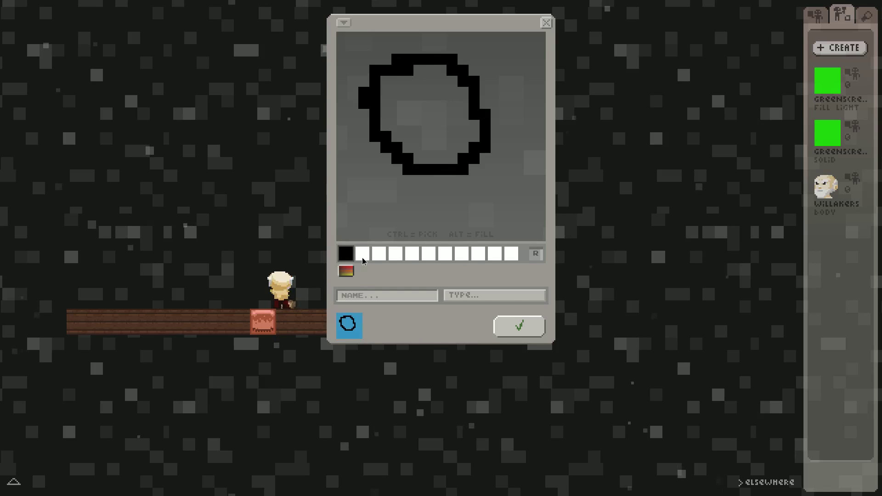
Pick a blank colour swatch, name the item ROBS DIRT and view the item type list
left_click(395, 254)
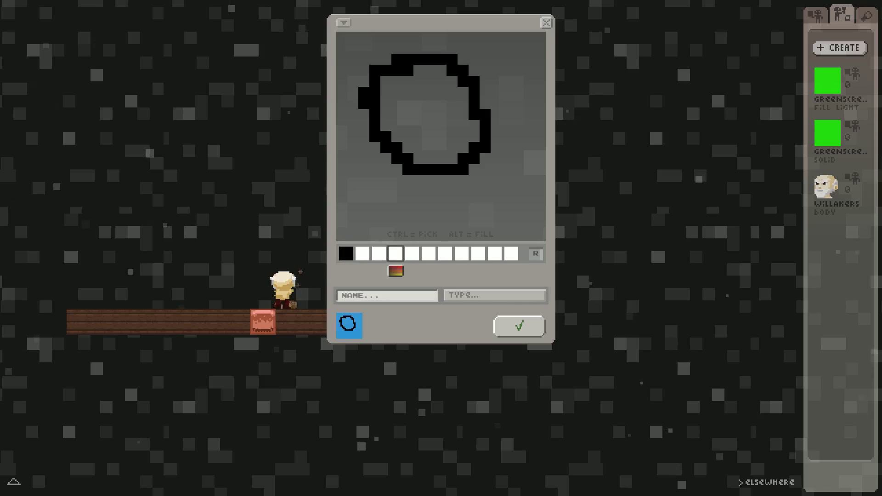
type("robs")
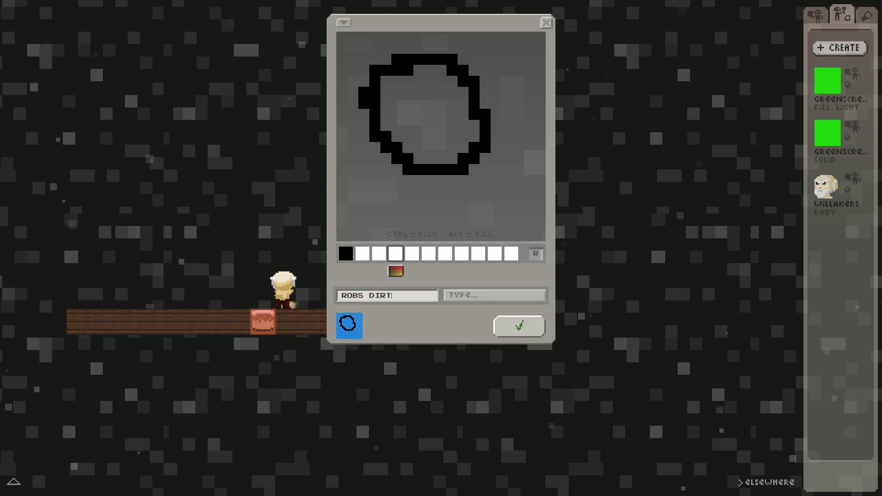
left_click(461, 296)
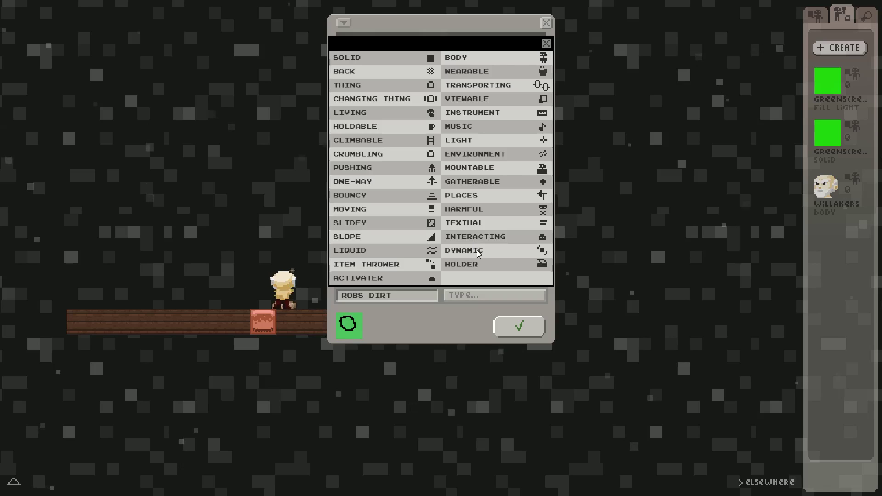
left_click(477, 250)
Undo the circle, set the first swatch to brown and fill the whole canvas with it
key("ctrl+z")
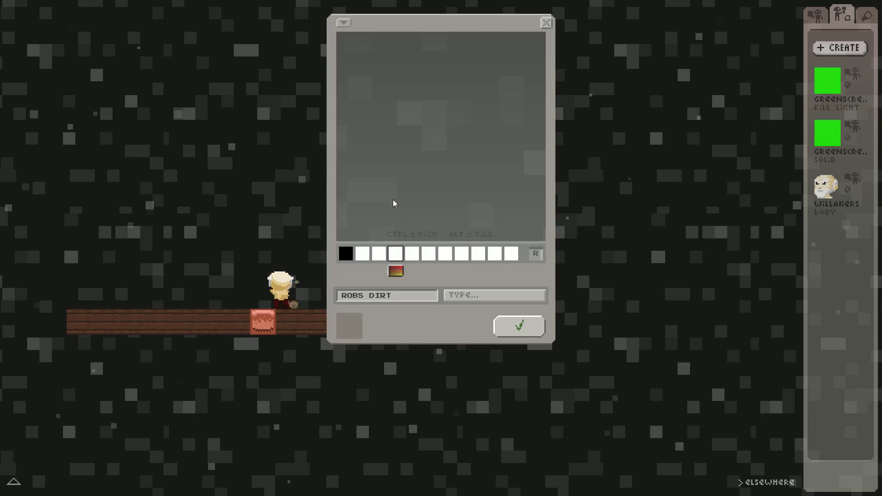
left_click(343, 24)
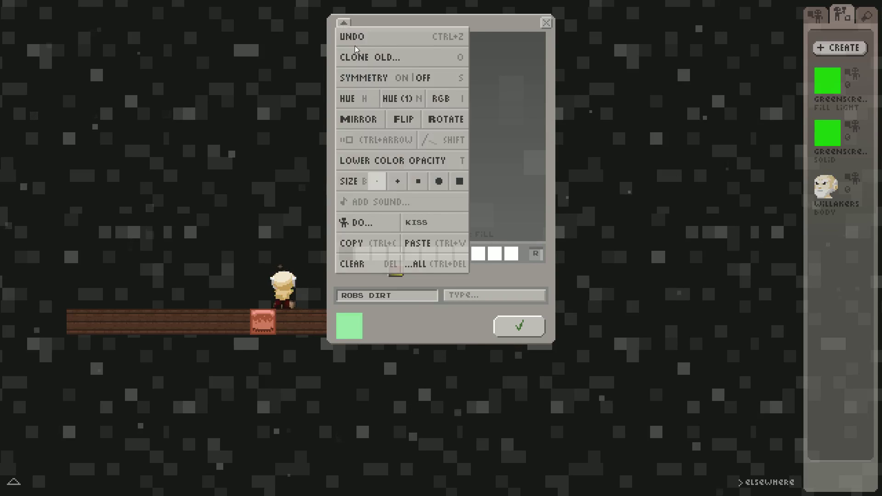
left_click(344, 23)
left_click(345, 253)
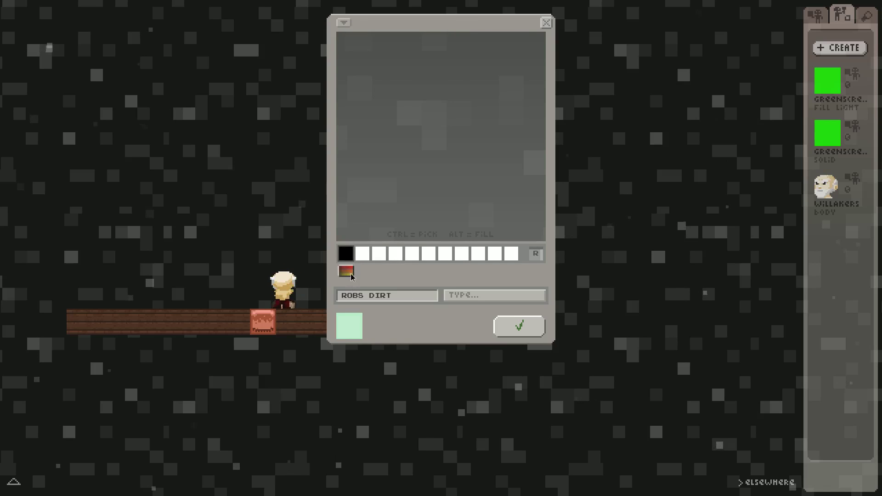
left_click(353, 273)
left_click(440, 220)
left_click(541, 232)
left_click(492, 183)
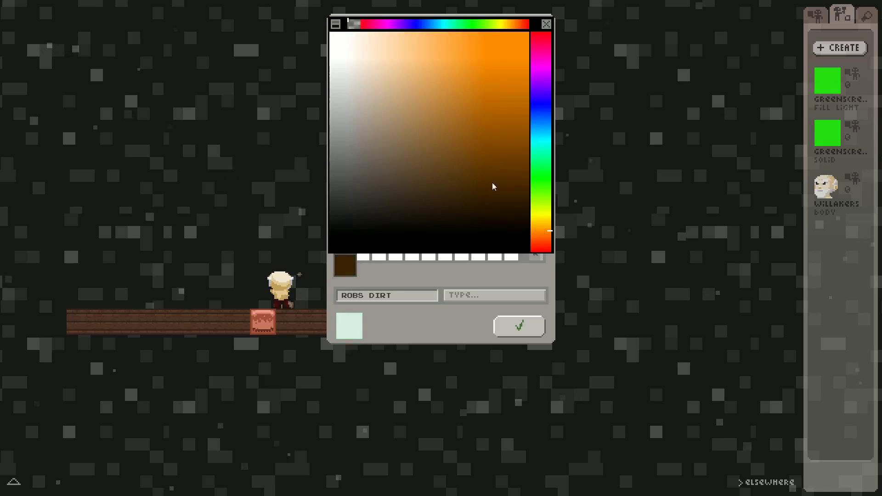
left_click(489, 150)
key("Return")
left_click(413, 188, "alt")
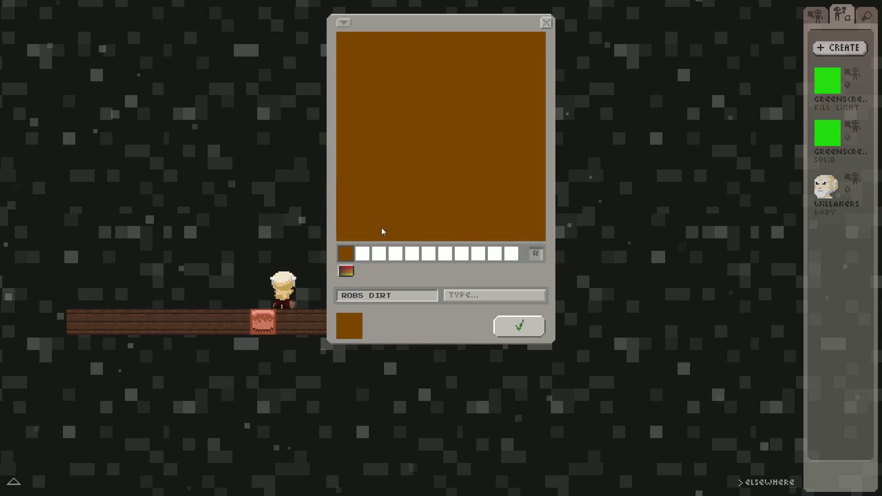
Set the second swatch to dark brown and stamp seven dark specks across the dirt
left_click(362, 253)
left_click(362, 271)
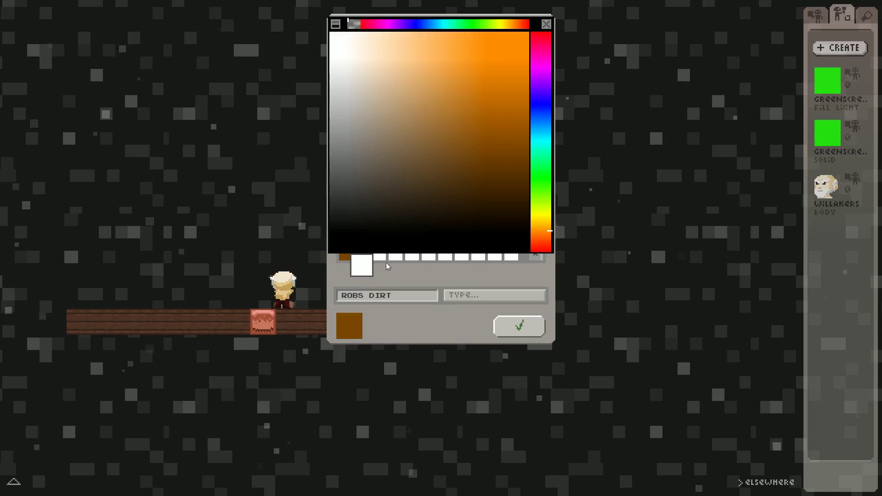
left_click(428, 193)
key("Return")
left_click(364, 92)
left_click(375, 180)
left_click(463, 192)
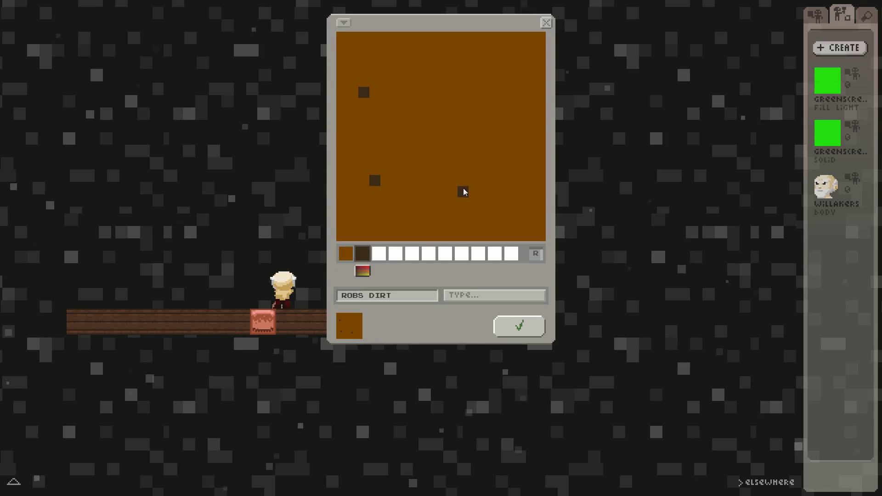
left_click(397, 114)
left_click(474, 81)
left_click(529, 148)
left_click(507, 202)
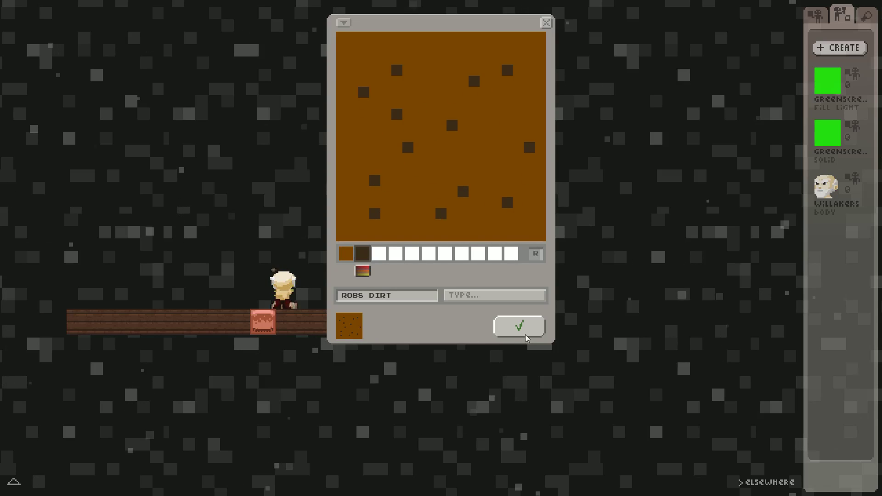
Set the block type to Solid and save Robs Dirt
left_click(487, 296)
left_click(360, 60)
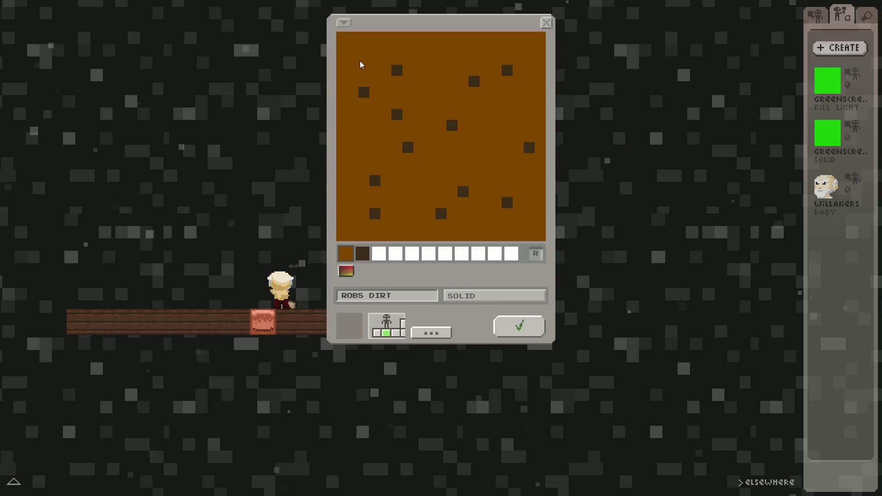
left_click(523, 324)
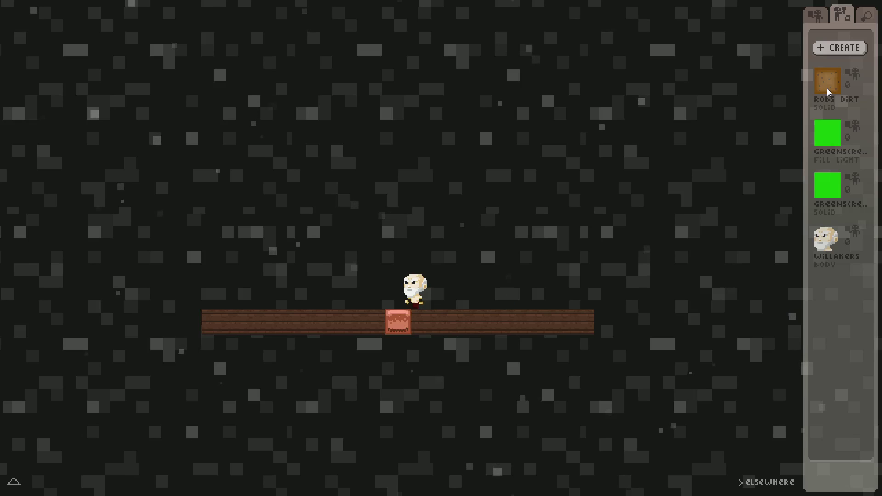
Fill a large Robs Dirt slab beneath the wooden platform and set Freddy on the platform
mouse_move(827, 88)
left_mouse_down()
mouse_move(630, 196)
mouse_move(296, 347)
mouse_move(214, 351)
left_mouse_up()
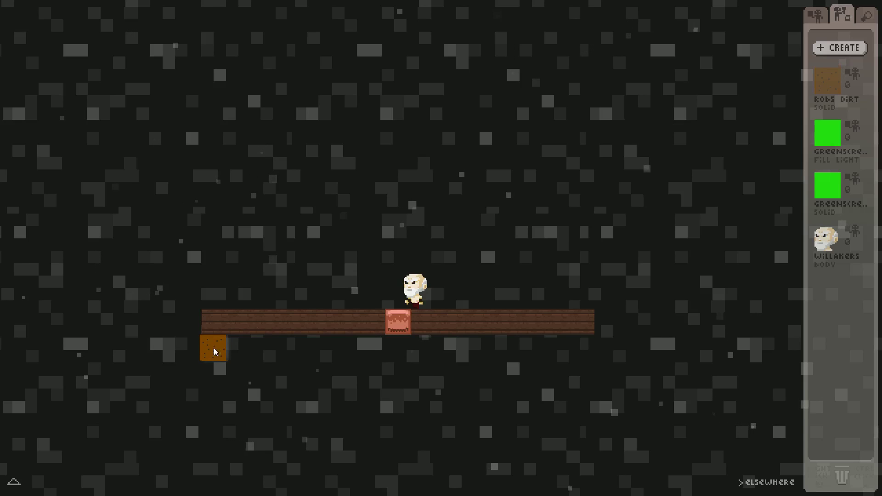
mouse_move(214, 348)
left_mouse_down()
mouse_move(320, 347)
mouse_move(313, 393)
mouse_move(323, 422)
mouse_move(214, 428)
left_mouse_up()
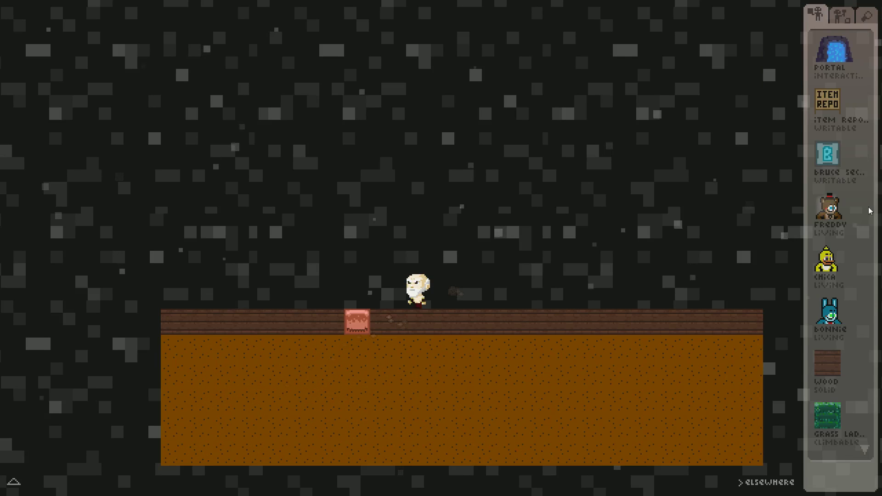
mouse_move(870, 211)
left_mouse_down()
mouse_move(640, 227)
mouse_move(591, 290)
left_mouse_up()
mouse_move(827, 265)
left_mouse_down()
mouse_move(634, 290)
mouse_move(645, 289)
left_mouse_up()
Add Chica and Bonnie to the platform and place a dragon nearby
mouse_move(830, 317)
left_mouse_down()
mouse_move(564, 299)
mouse_move(578, 291)
left_mouse_up()
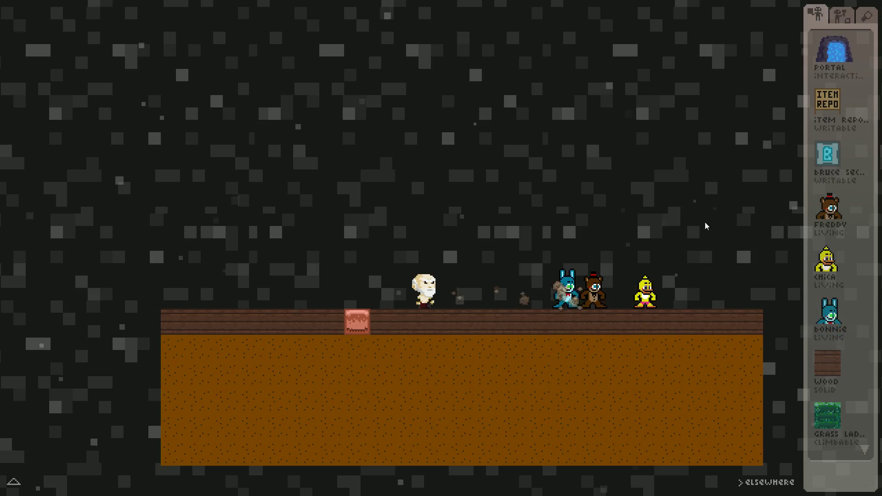
scroll(837, 207, "down", 5)
mouse_move(834, 214)
left_mouse_down()
mouse_move(490, 235)
mouse_move(295, 273)
left_mouse_up()
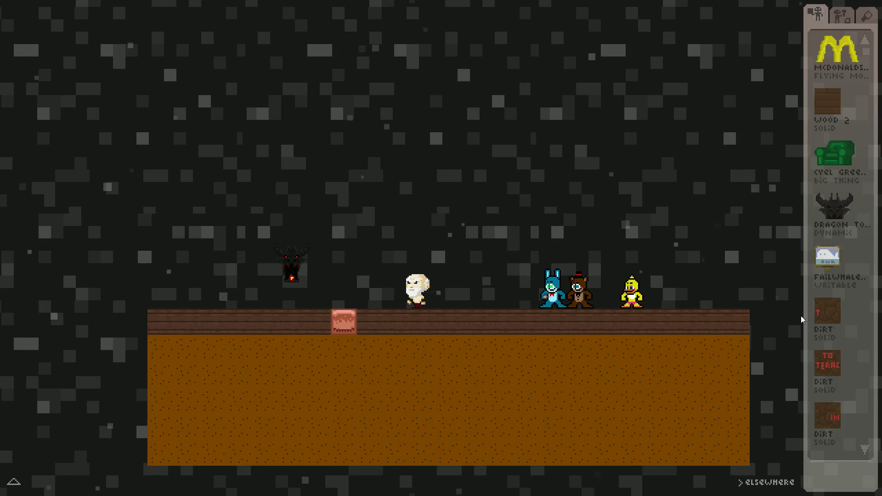
left_click(15, 483)
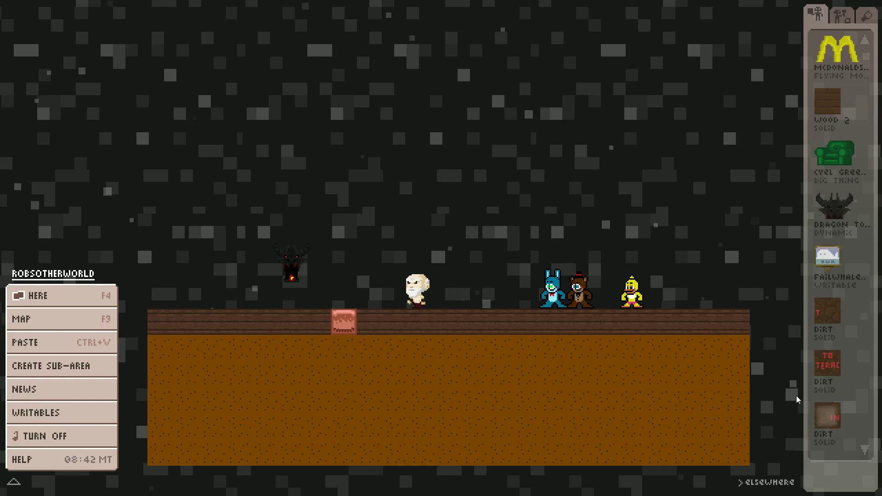
Close the main menu and send the 'to robsotherworld' chat command to reach the grey area
left_click(632, 290)
type("TO ROBS")
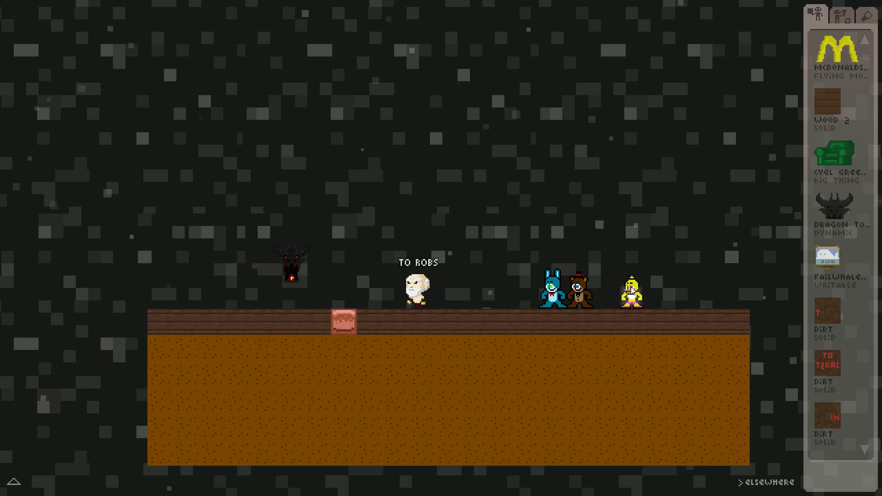
type("otherworld")
key("Return")
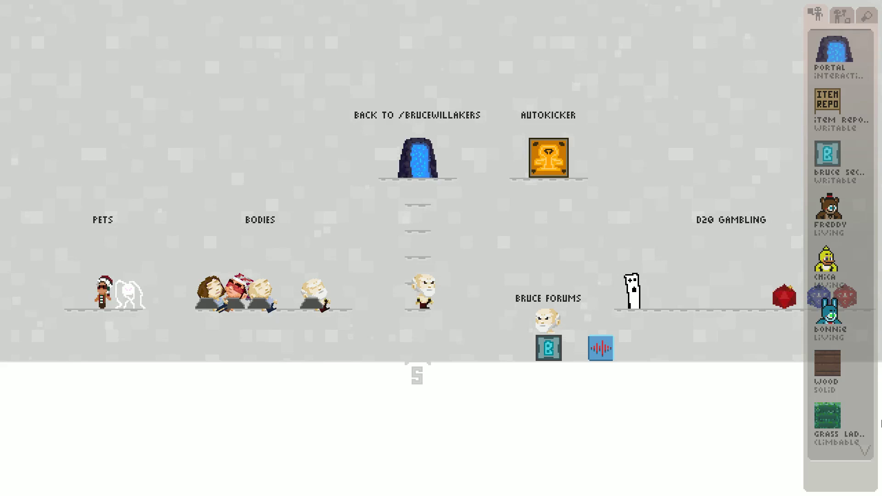
Walk down and climb onto the D20 Gambling ledge, then bump the dice
key("Right")
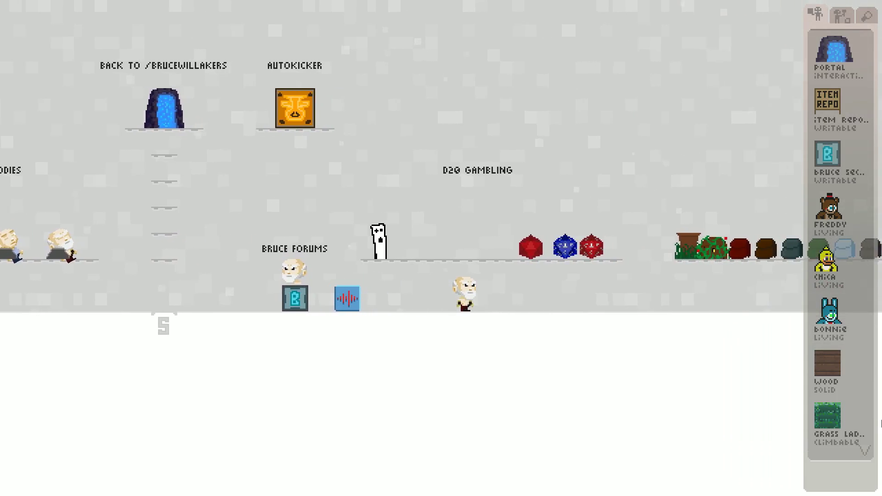
key("Left")
key("Up")
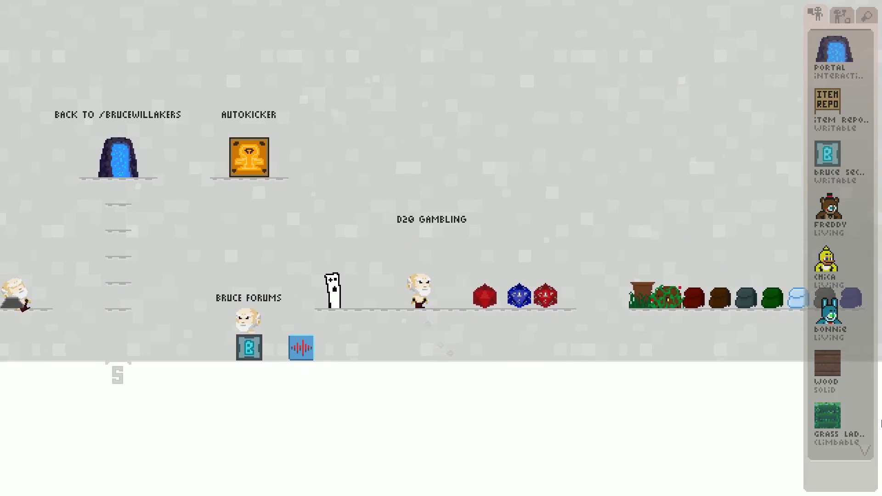
key("Right")
key("Left")
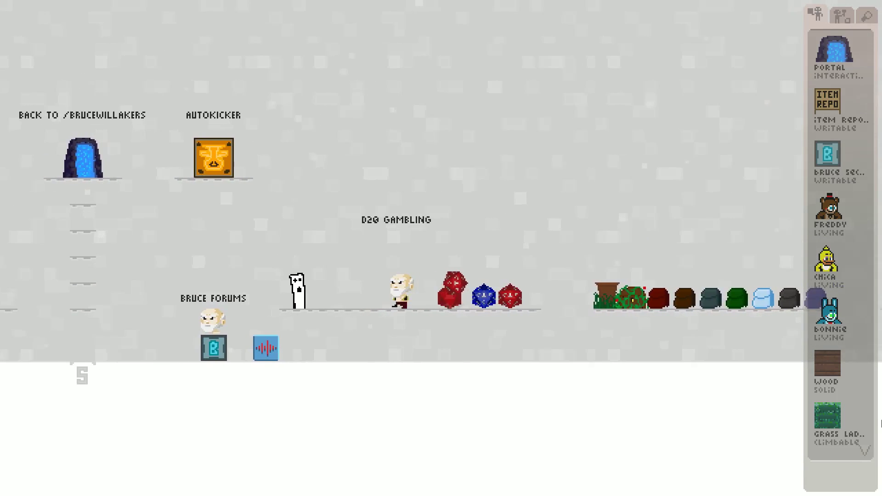
Walk back left, jump over the red die and bump a die until it rolls 16
key("Left")
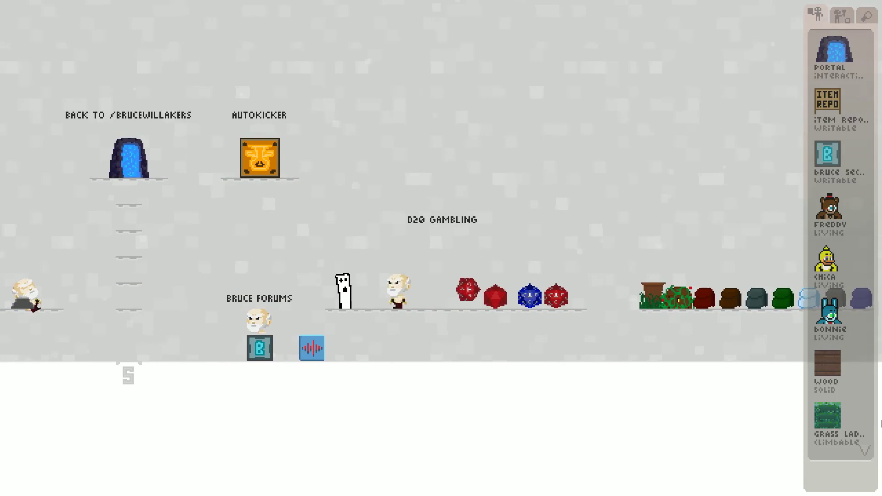
key("Left")
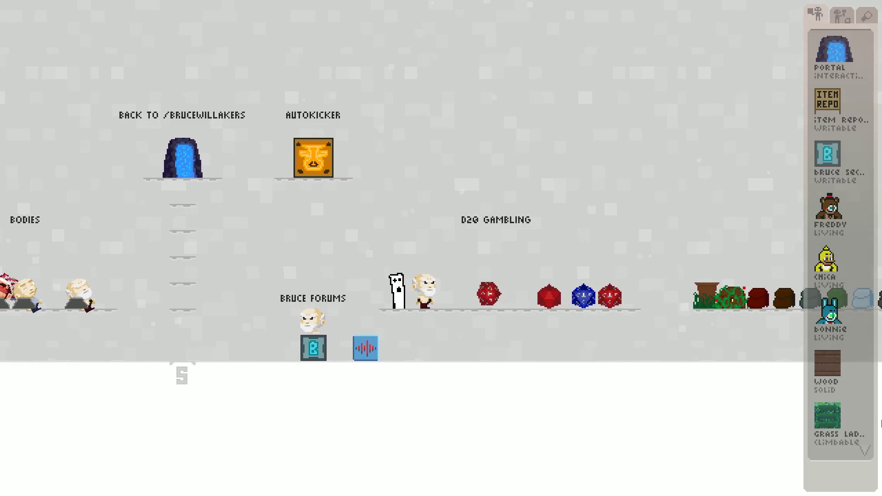
key("Right")
key("Up")
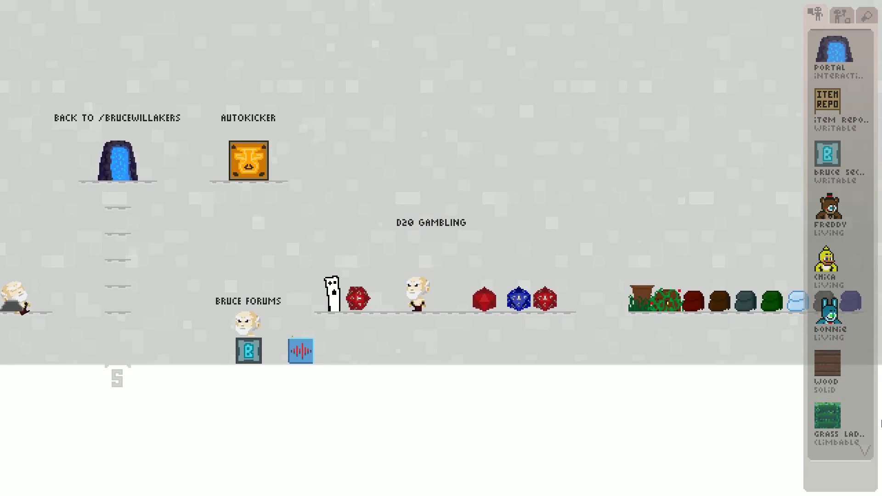
key("Left")
key("Right")
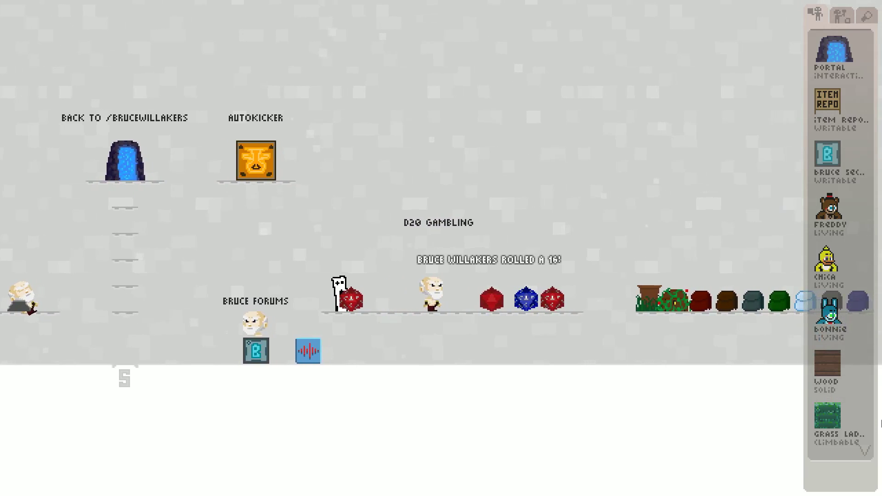
Walk left to the ladder, climb up it and come back down to the floor
key("Left")
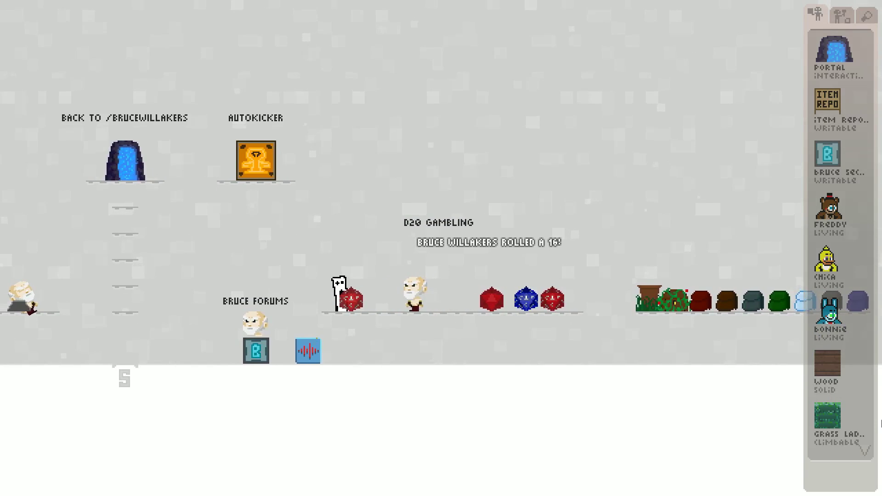
key("Left")
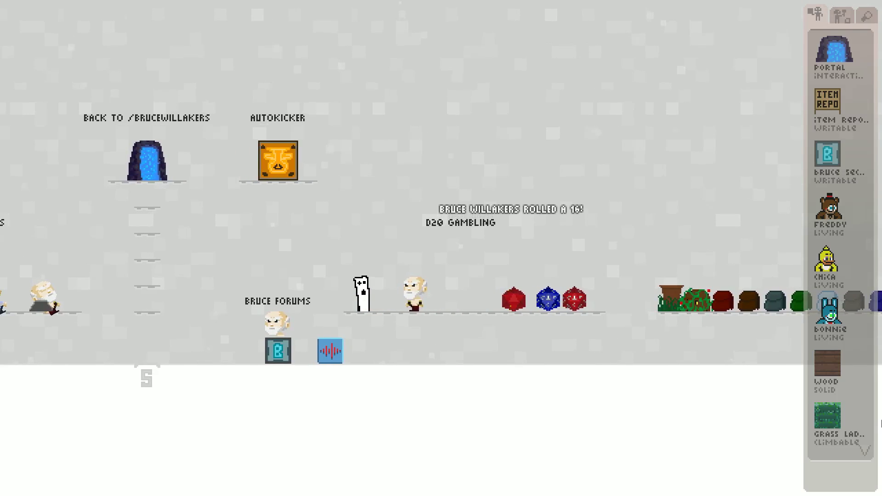
key("Right")
key("Left")
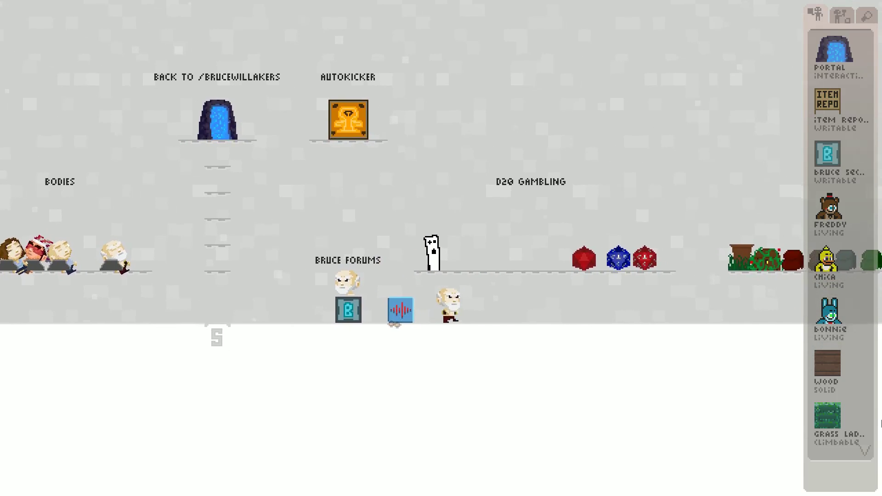
key("Left")
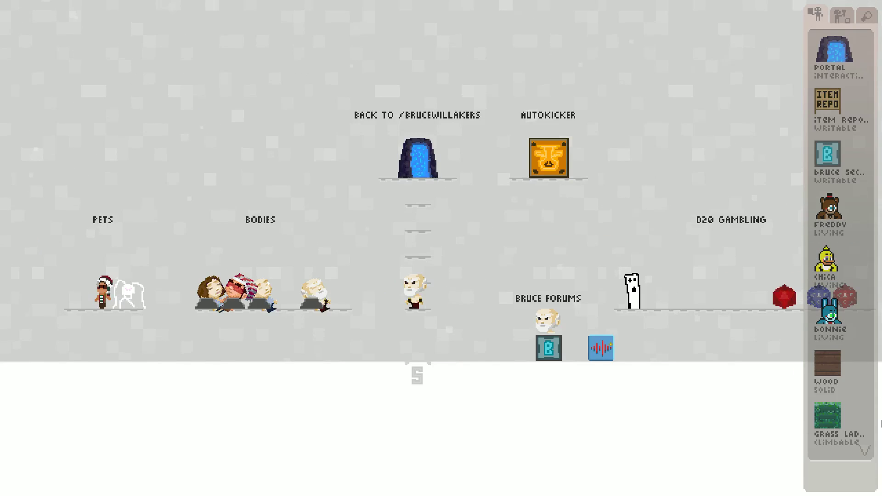
key("Down")
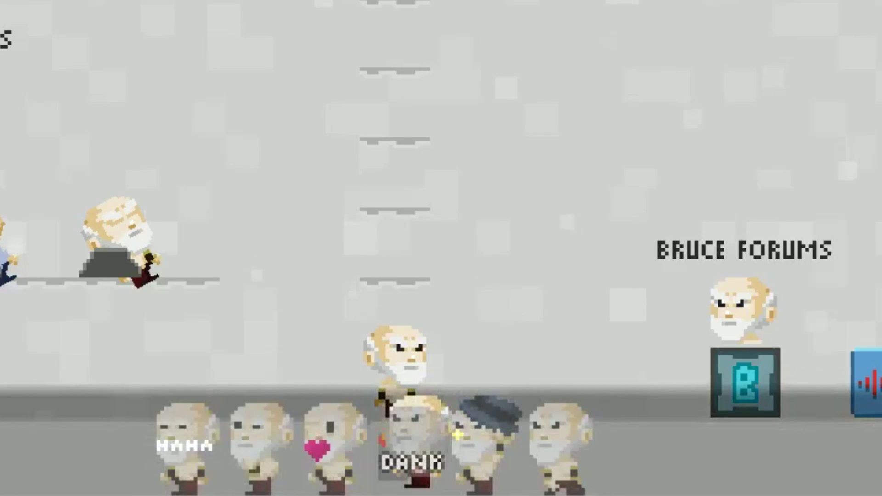
key("Left")
key("Left")
key("Left")
key("Right")
key("Right")
key("Right")
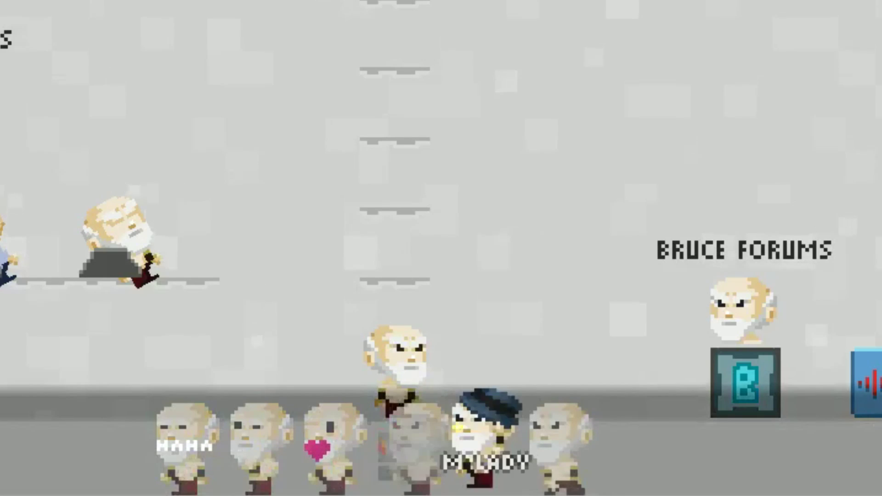
key("Right")
key("Return")
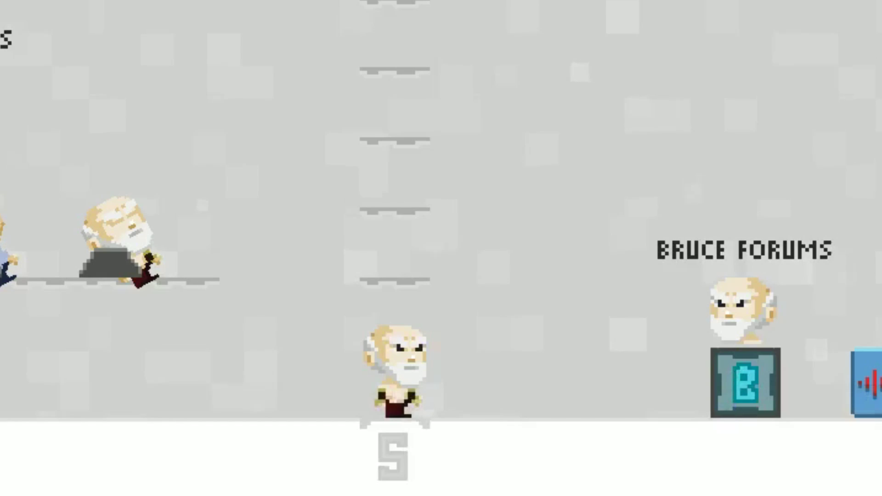